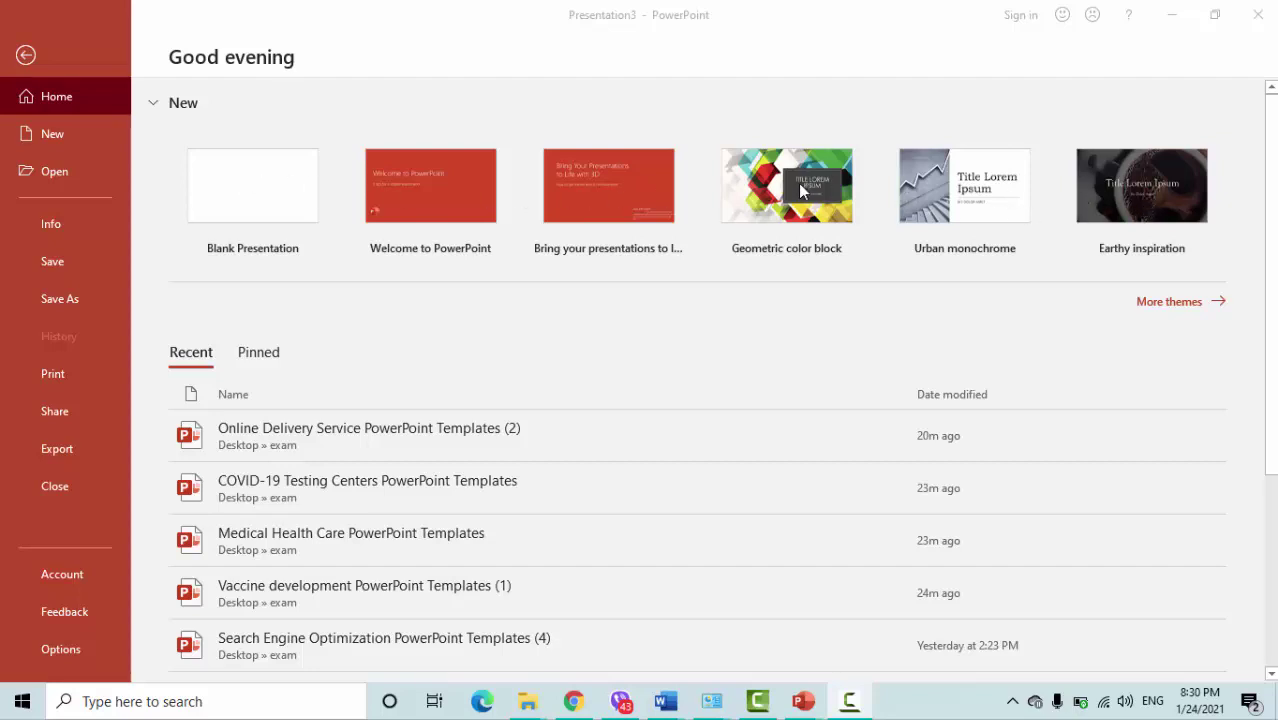
- Create a new blank presentation from the templates on PowerPoint's New page
left_click(66, 140)
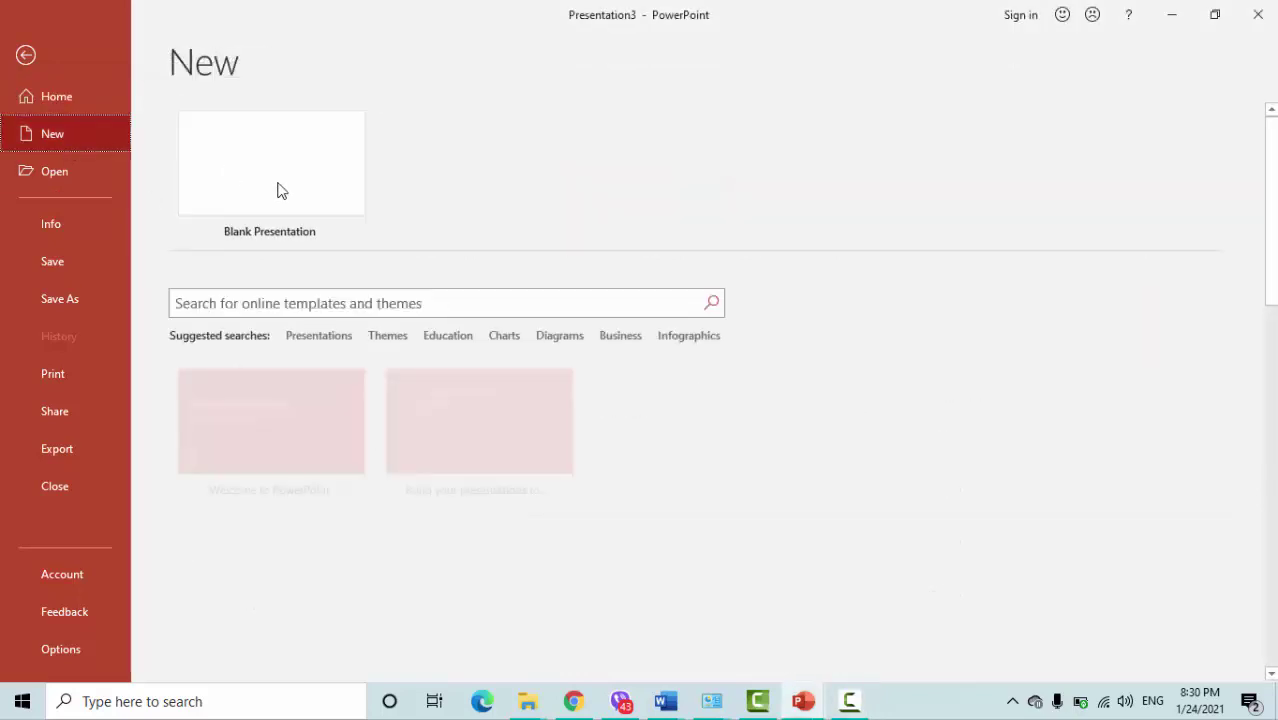
scroll(608, 398, "down", 1)
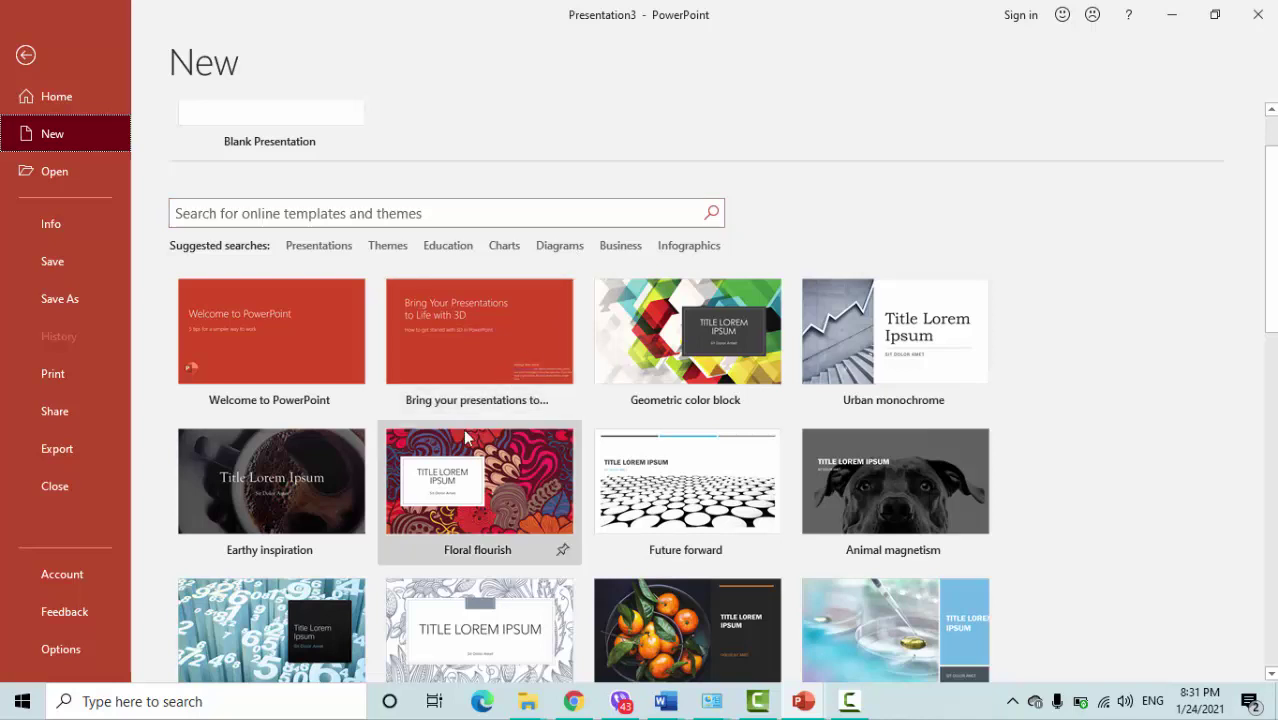
scroll(470, 430, "down", 2)
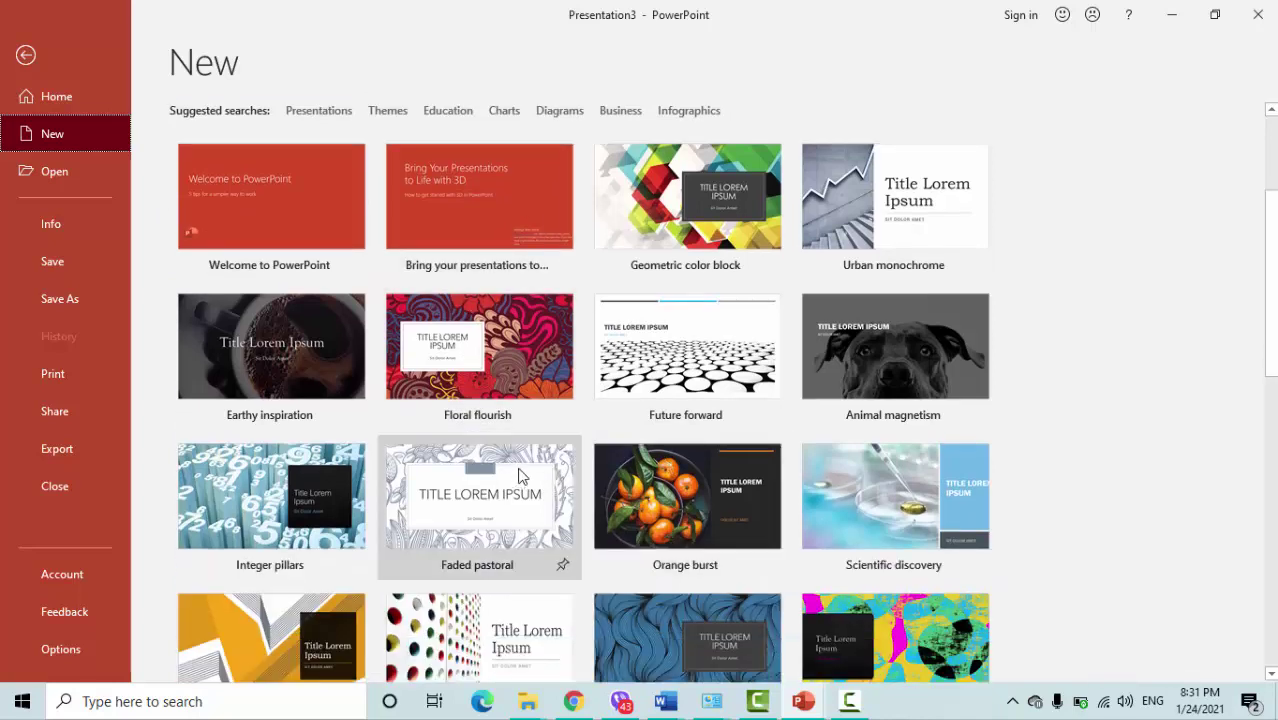
scroll(521, 466, "up", 1)
scroll(521, 464, "up", 1)
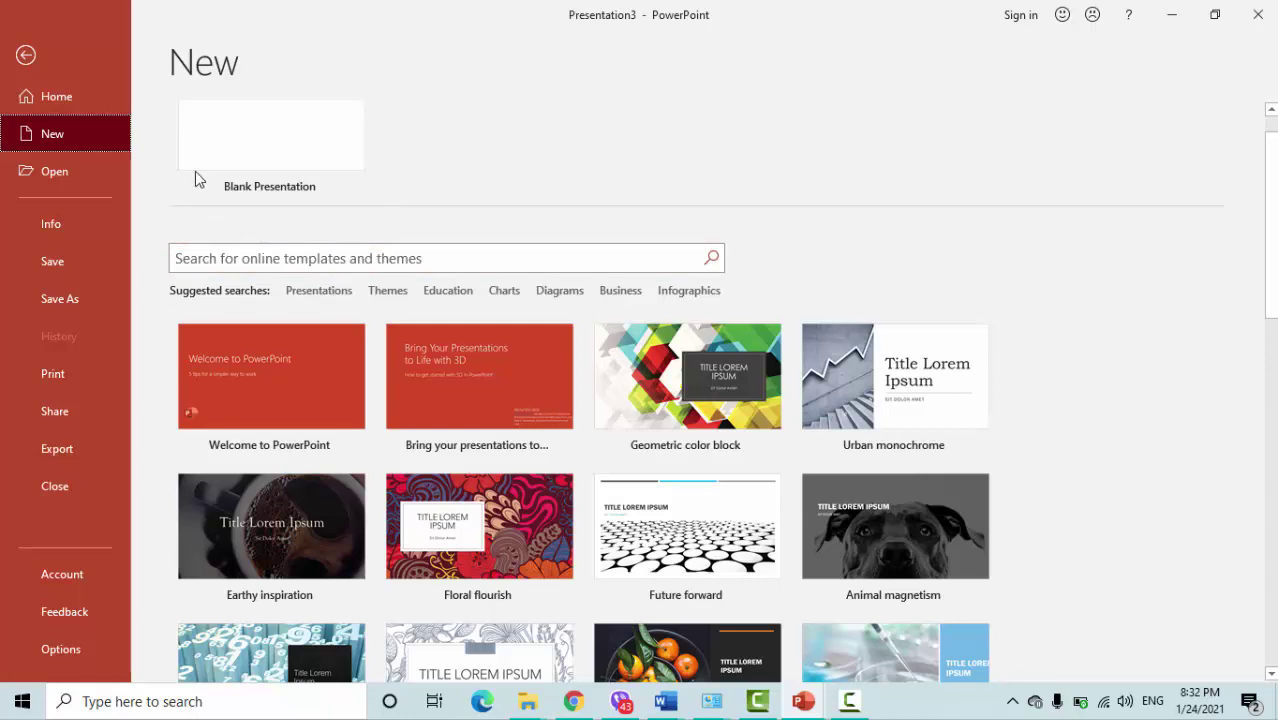
scroll(290, 210, "up", 1)
left_click(258, 188)
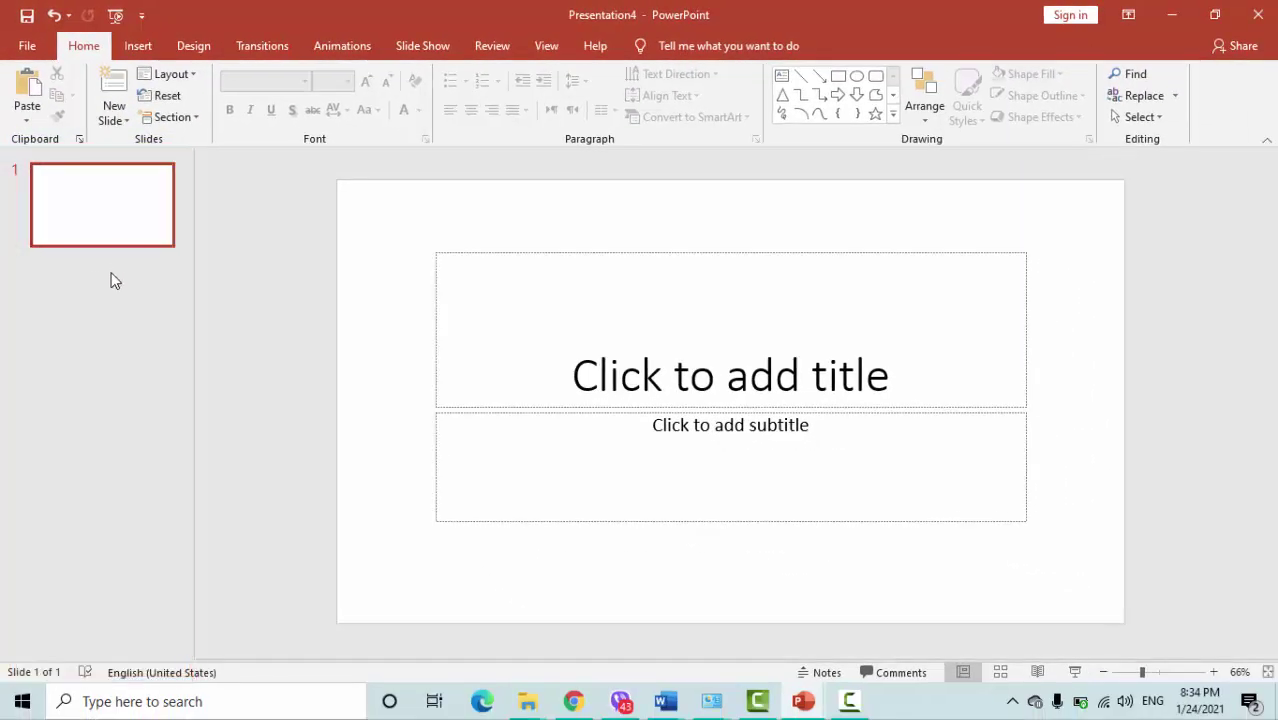
- Add two new slides so the deck has three, then return to slide 1
left_click(115, 88)
left_click(115, 88)
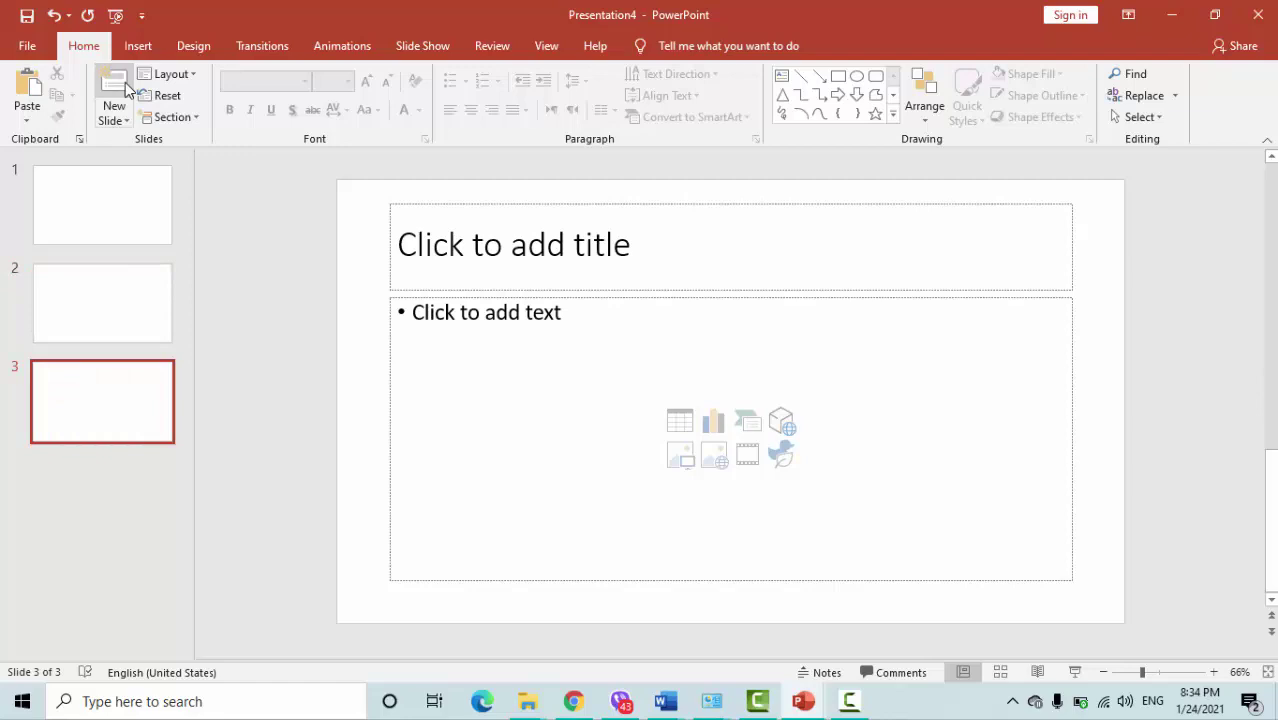
left_click(125, 194)
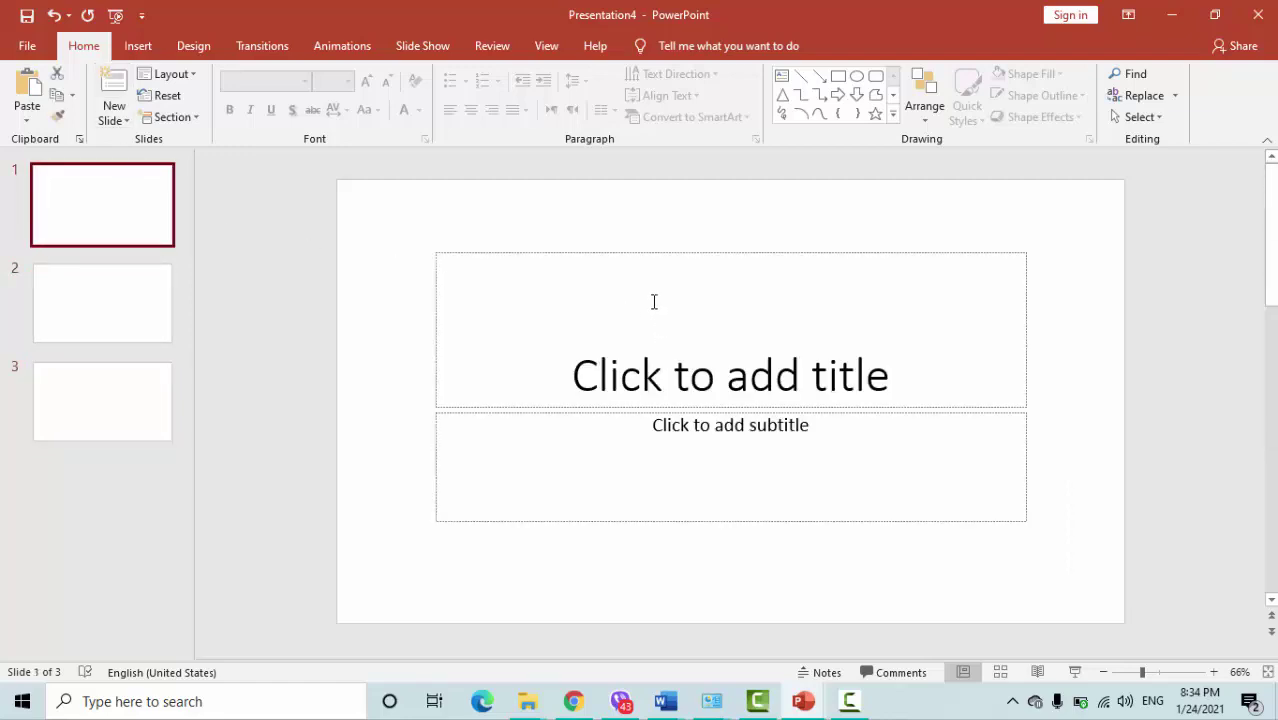
- Delete the title and subtitle placeholders from slide 1
left_click(602, 254)
left_click_drag(605, 247, 604, 231)
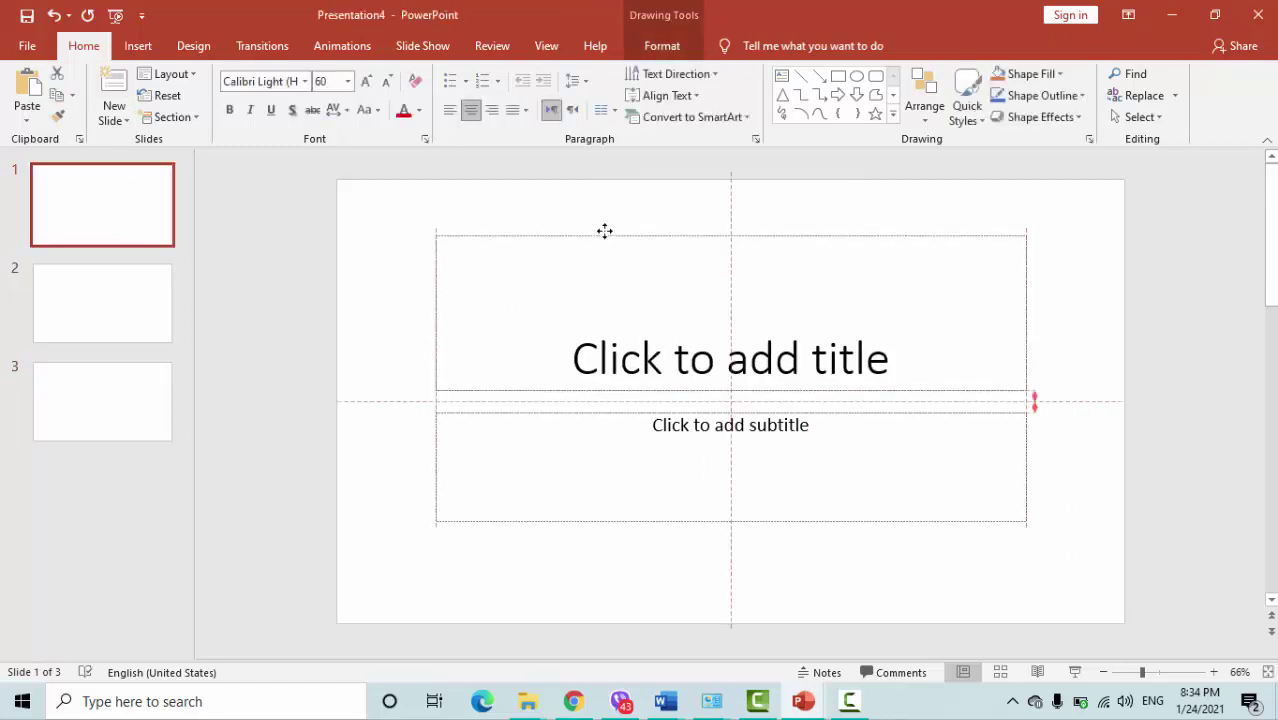
left_click(641, 287)
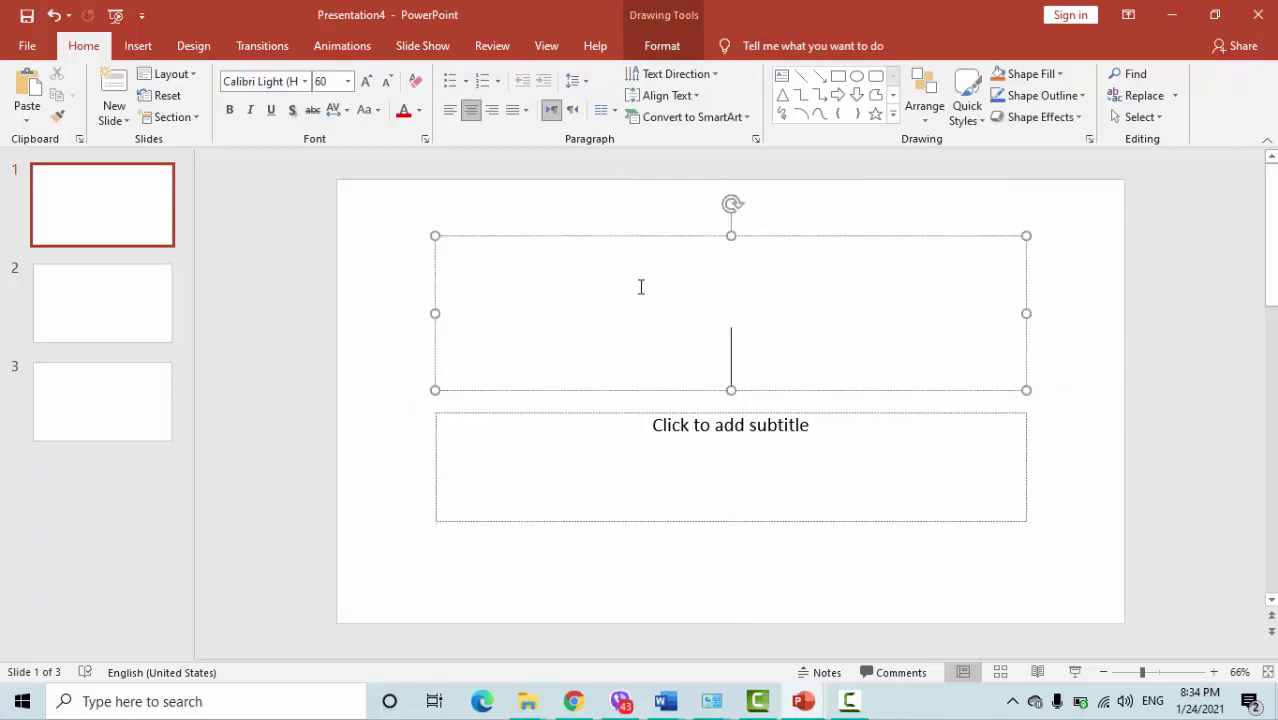
left_click(623, 388)
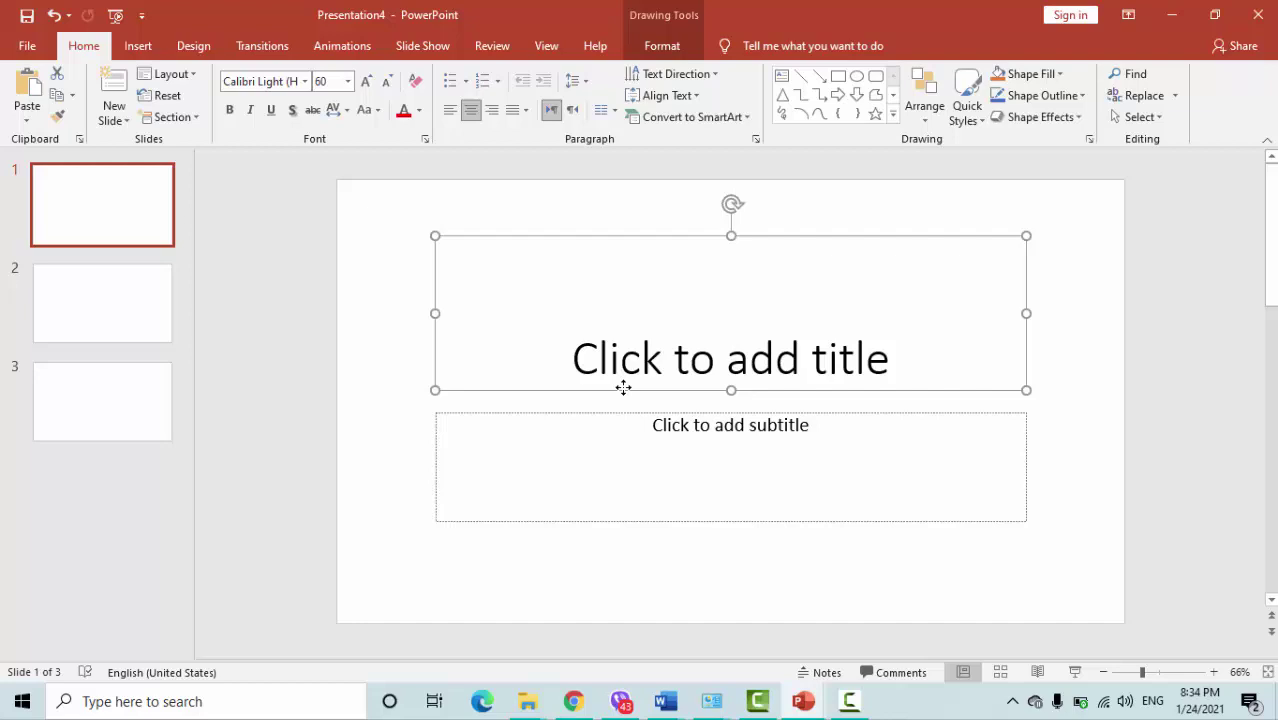
key("Delete")
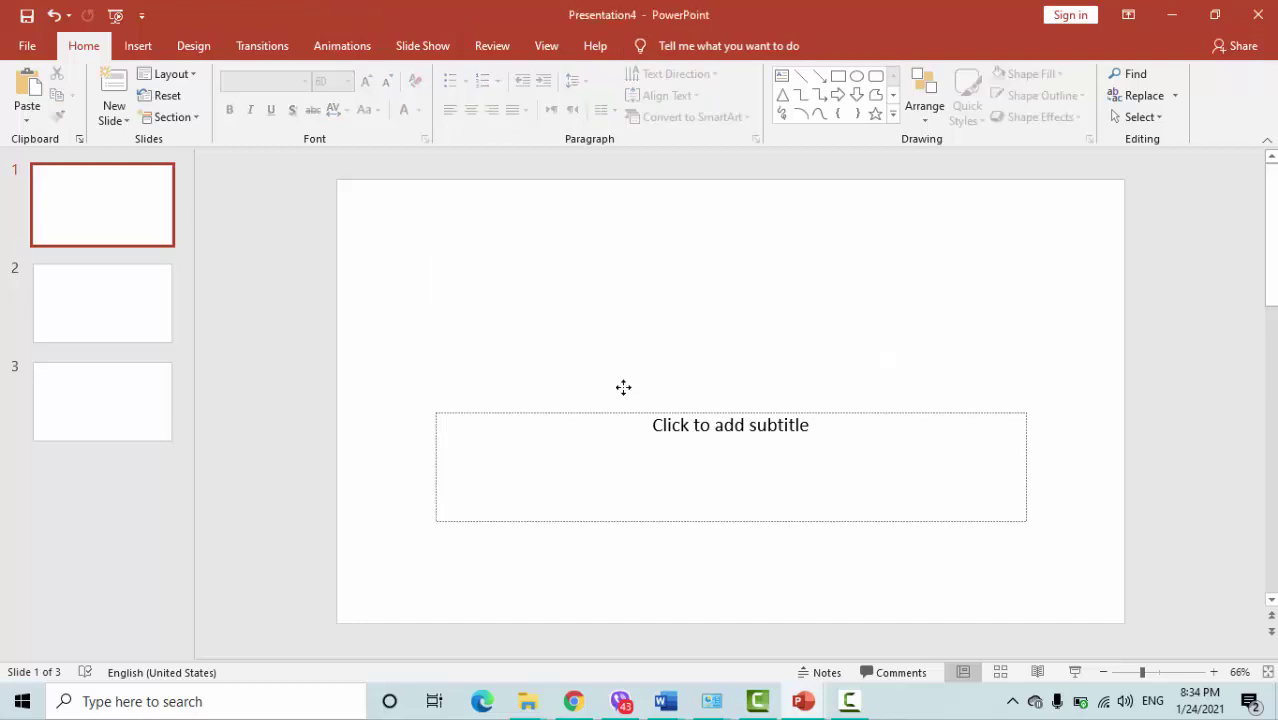
left_click(624, 413)
left_click(624, 413)
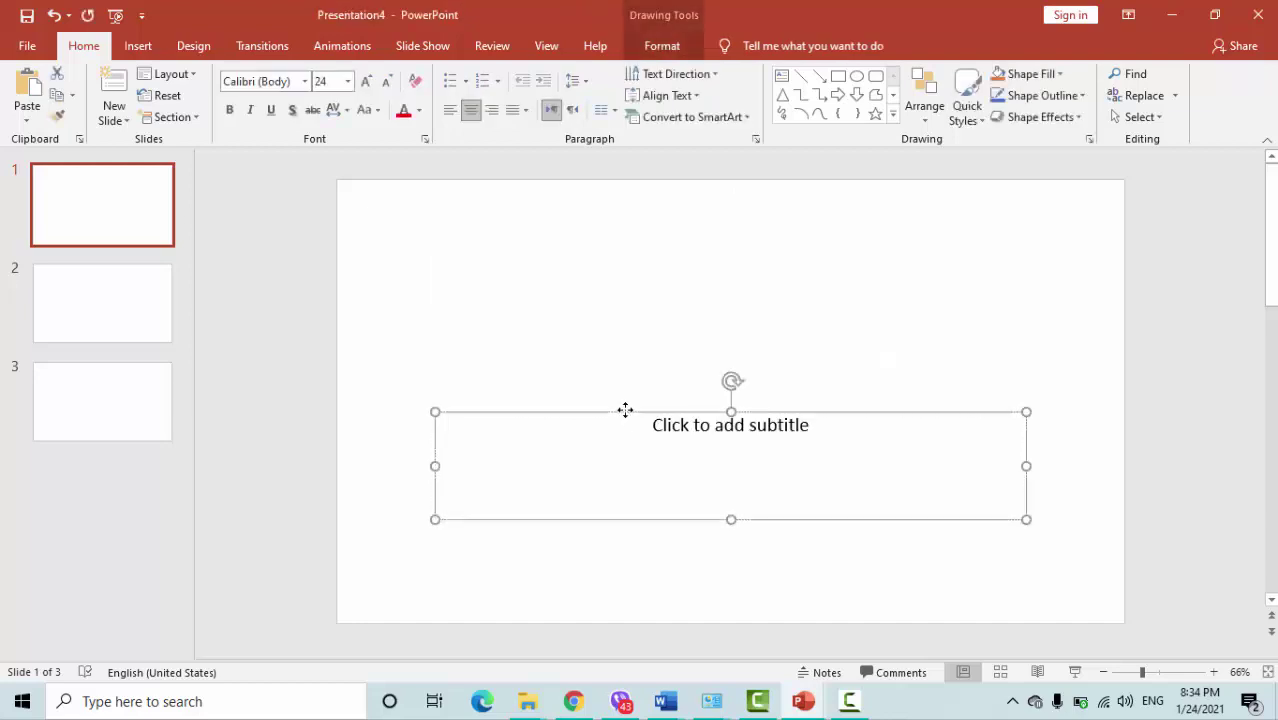
key("Delete")
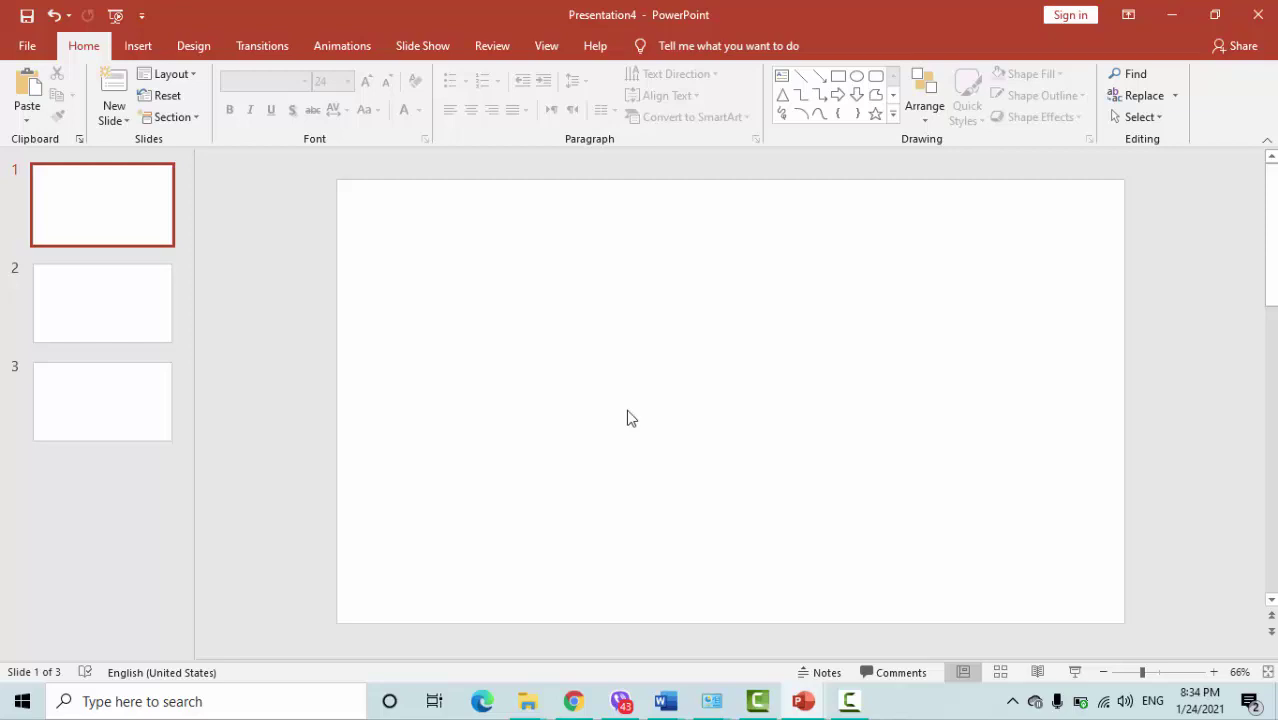
- Undo the deletions to bring back slide 1's title and subtitle placeholders
key("ctrl+z")
key("ctrl+z")
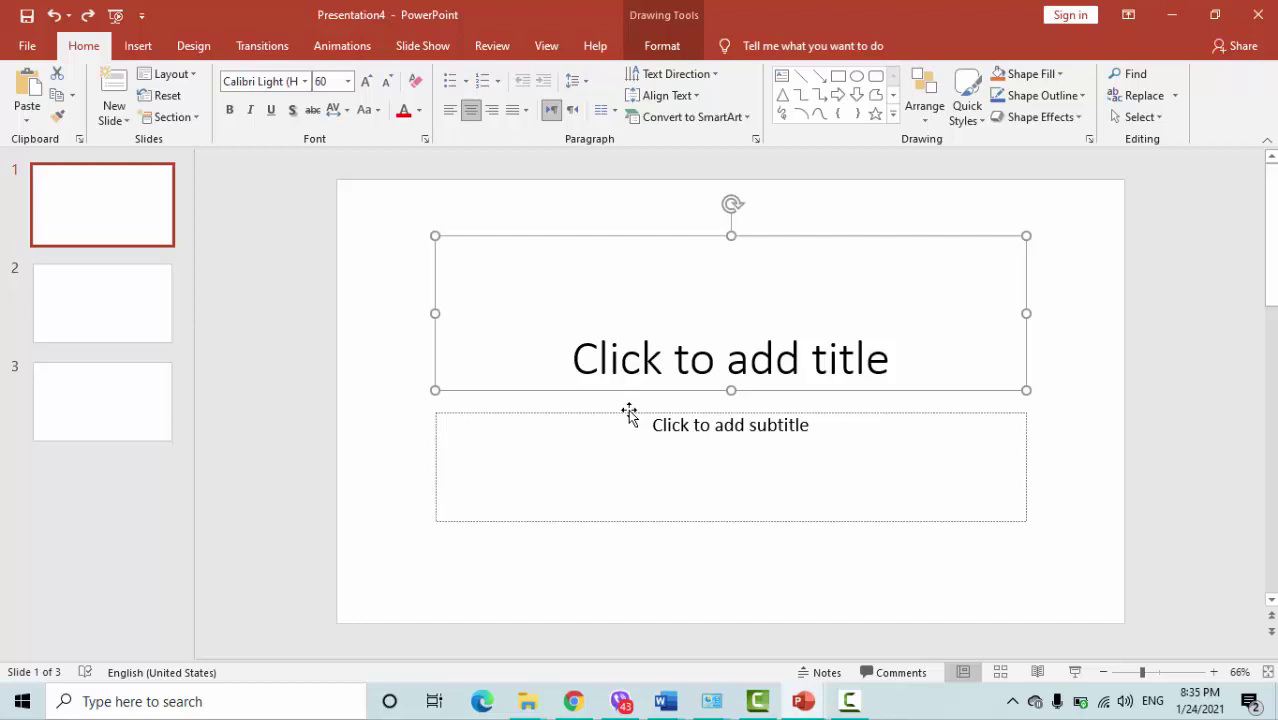
- Type 'Google Form' into slide 1's title placeholder and select the text
left_click(703, 334)
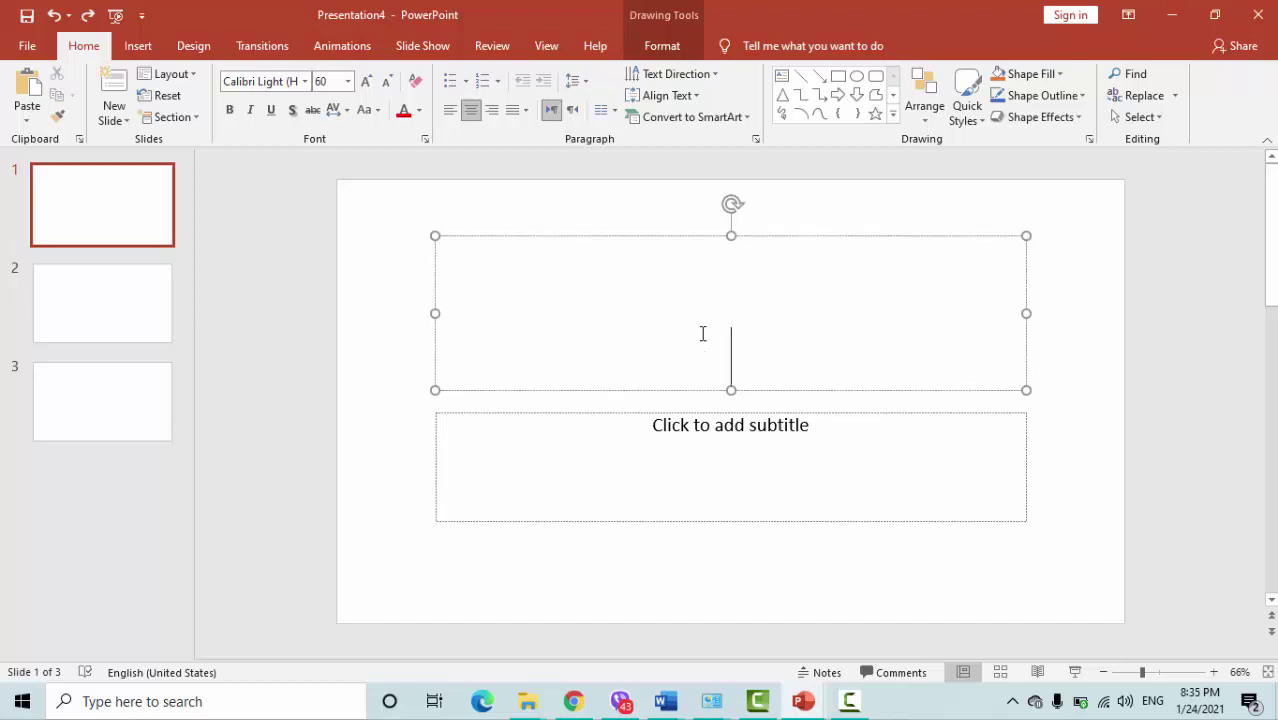
type("Go")
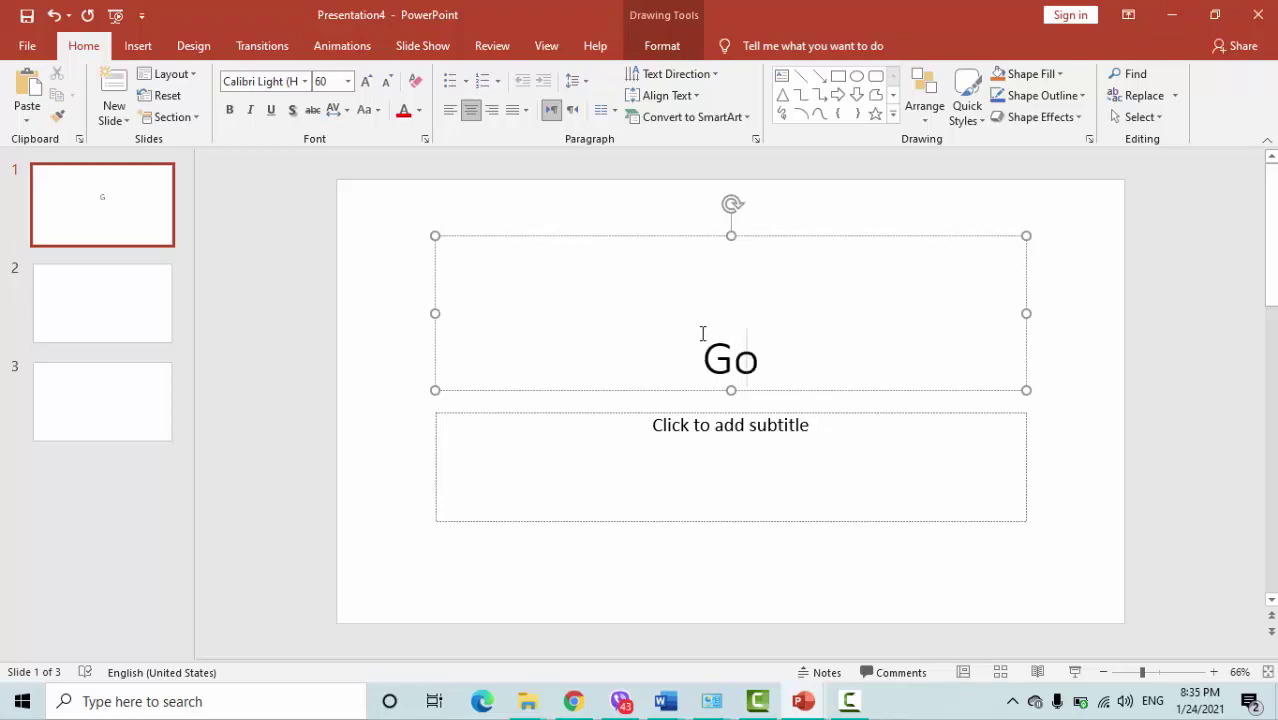
type("ogle")
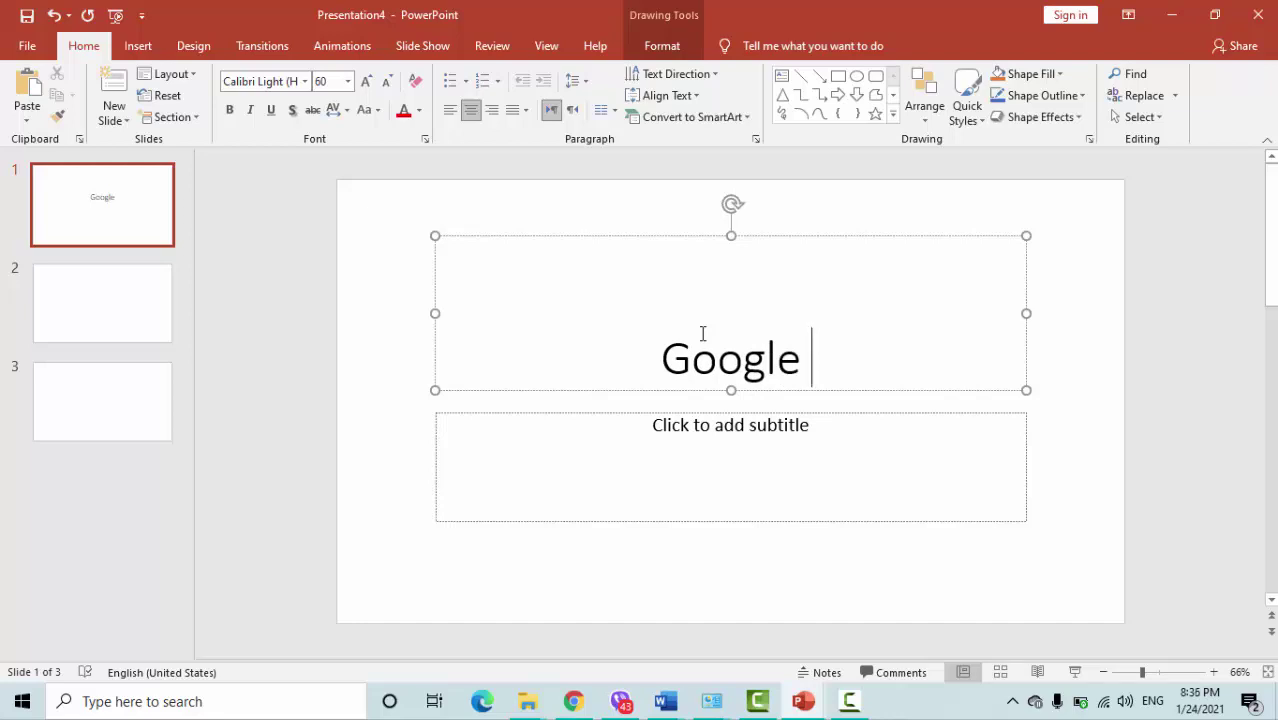
type("Form")
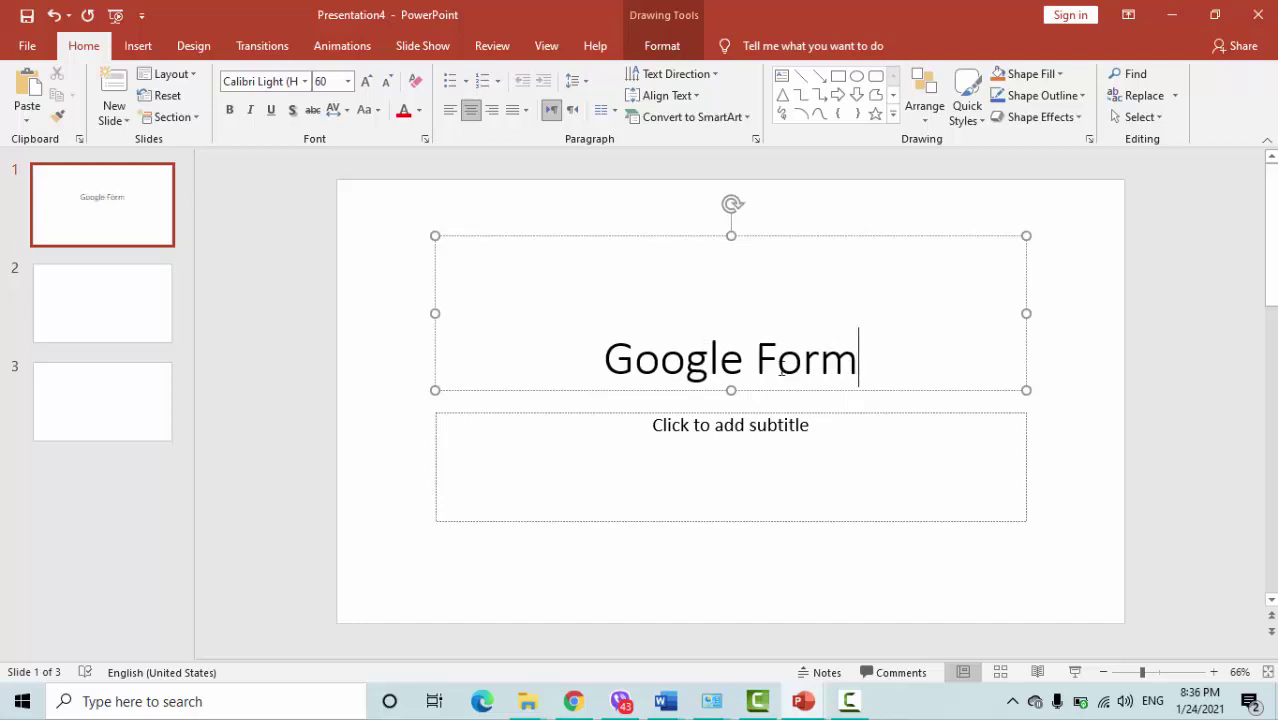
left_click_drag(866, 362, 620, 365)
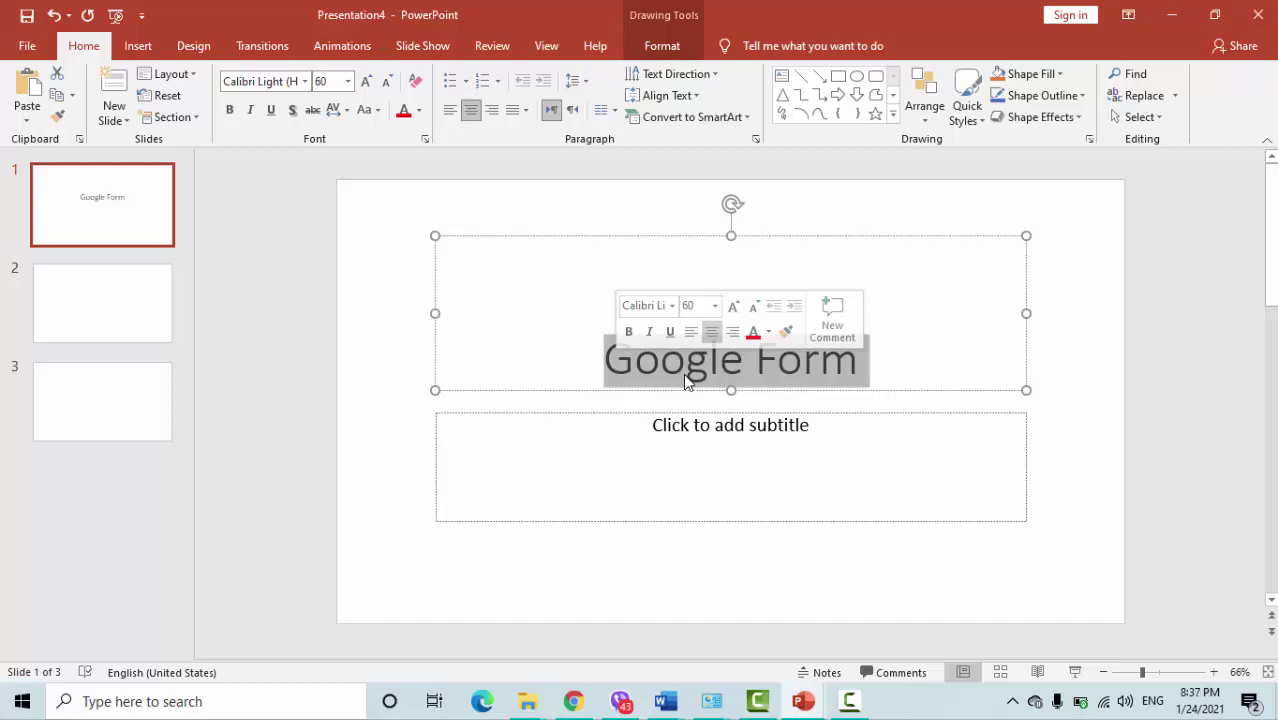
- Increase the 'Google Form' title to 96 pt and drag its box toward the slide top
left_click(907, 318)
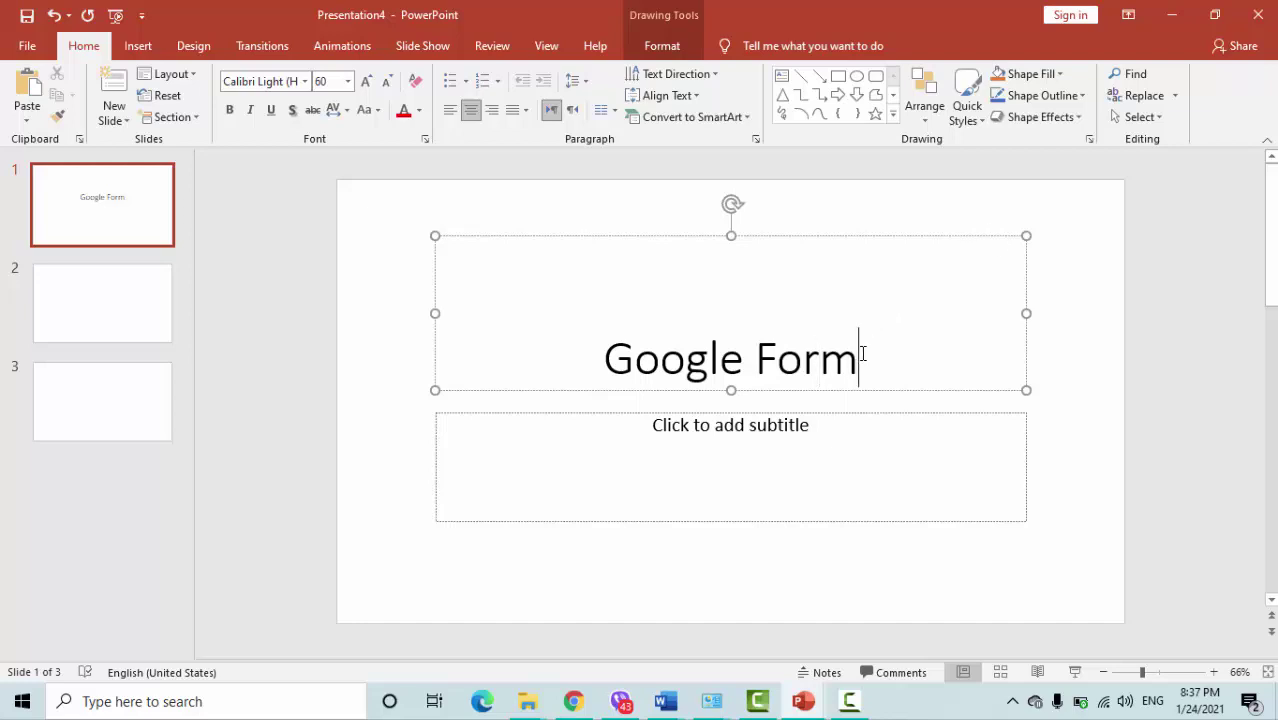
left_click_drag(860, 356, 680, 358)
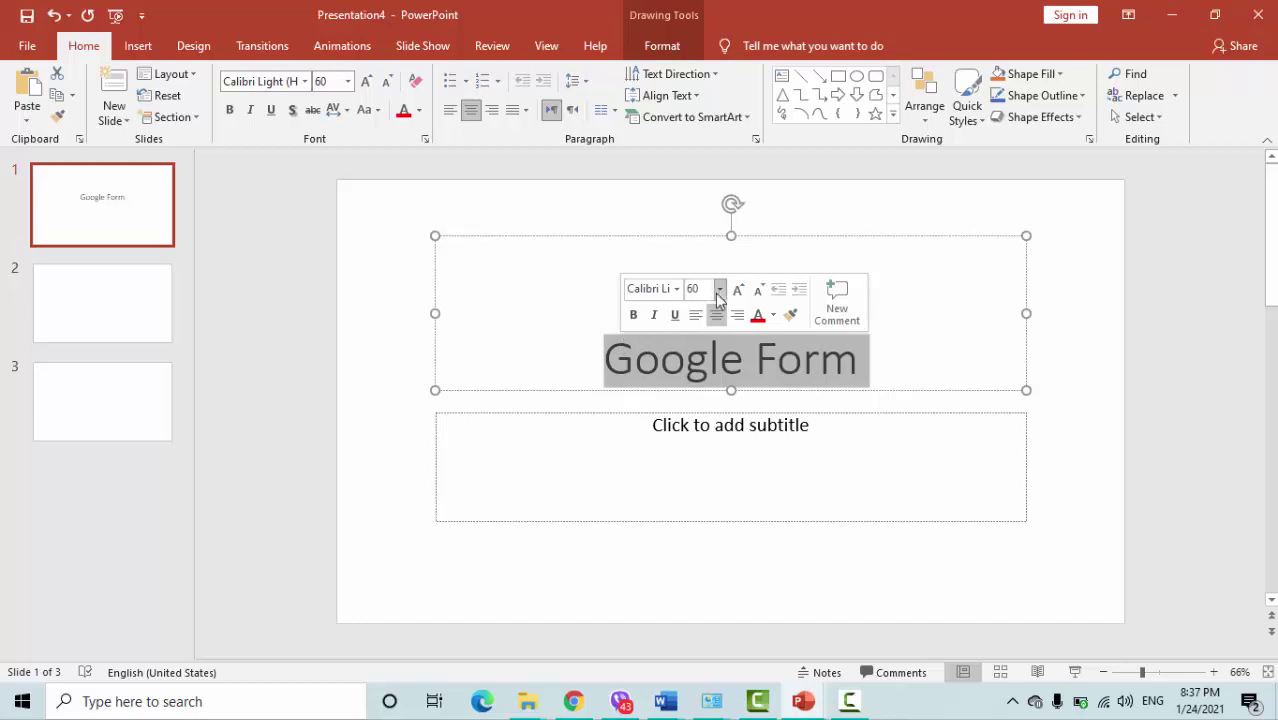
left_click(736, 290)
left_click(736, 290)
left_click(736, 290)
left_click(736, 290)
left_click(736, 290)
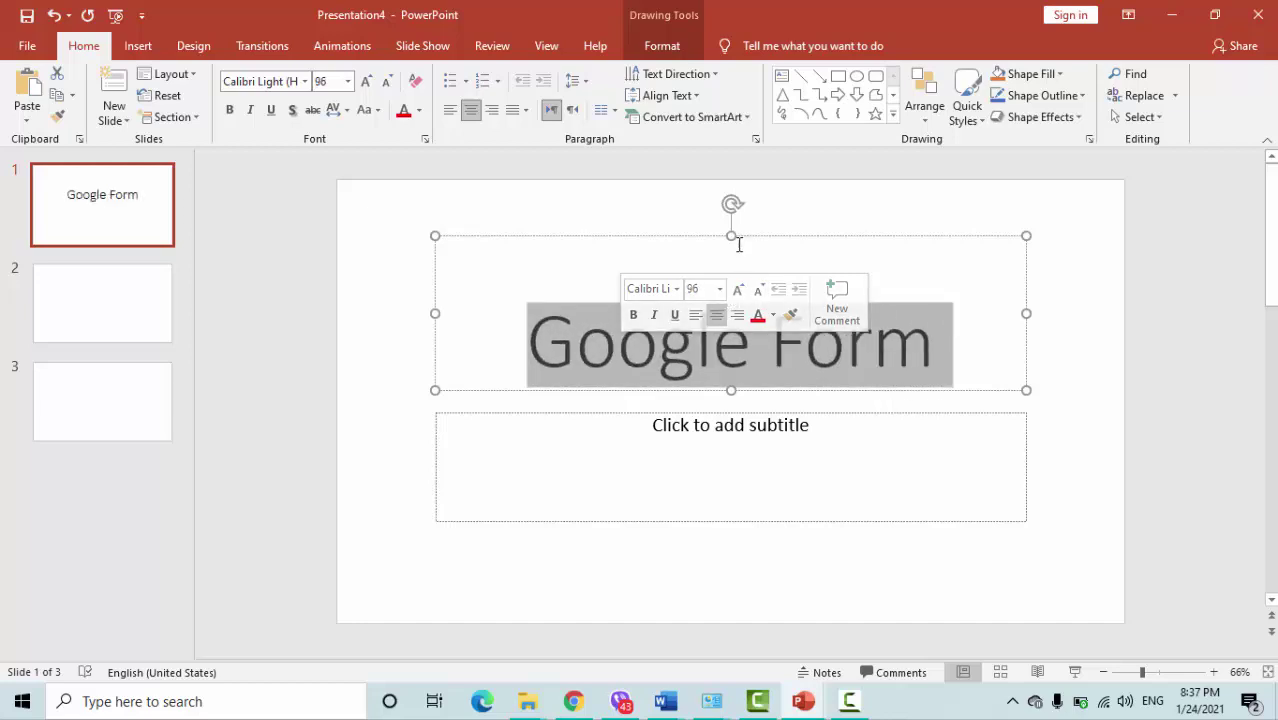
mouse_move(731, 235)
left_mouse_down()
mouse_move(740, 272)
mouse_move(779, 211)
left_mouse_up()
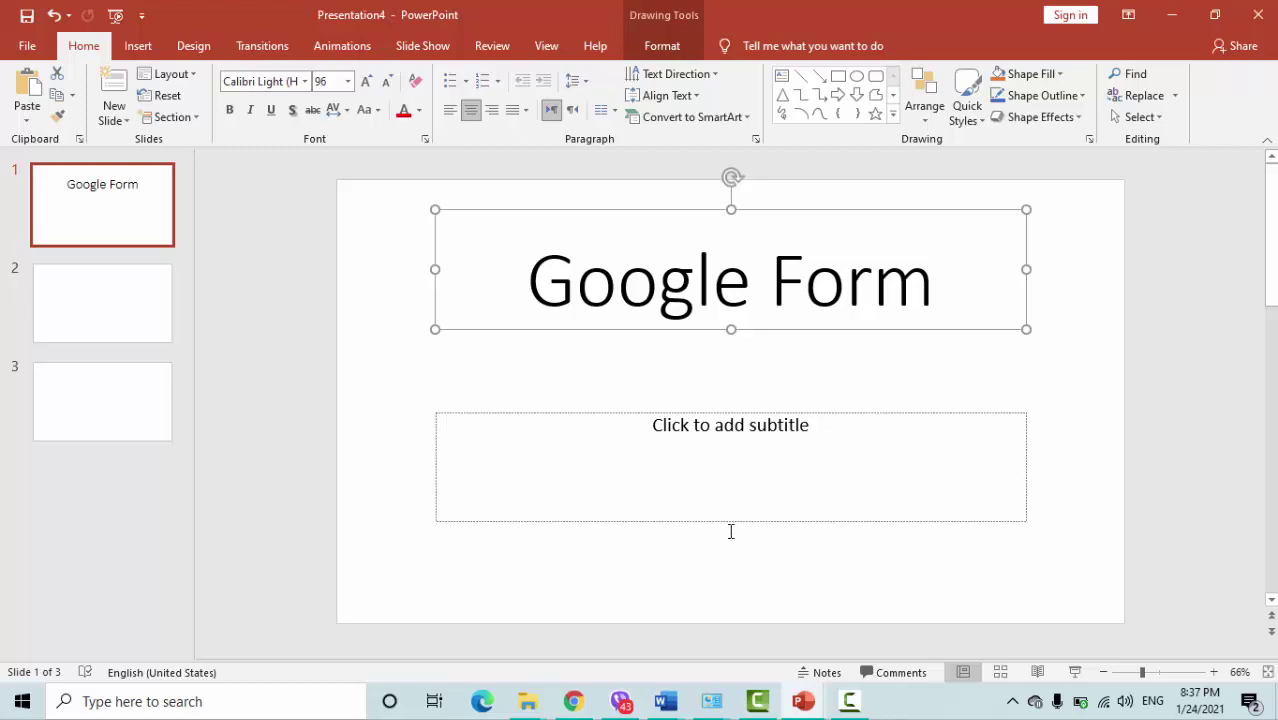
- Search for 'google form' in a new Chrome tab
mouse_move(578, 708)
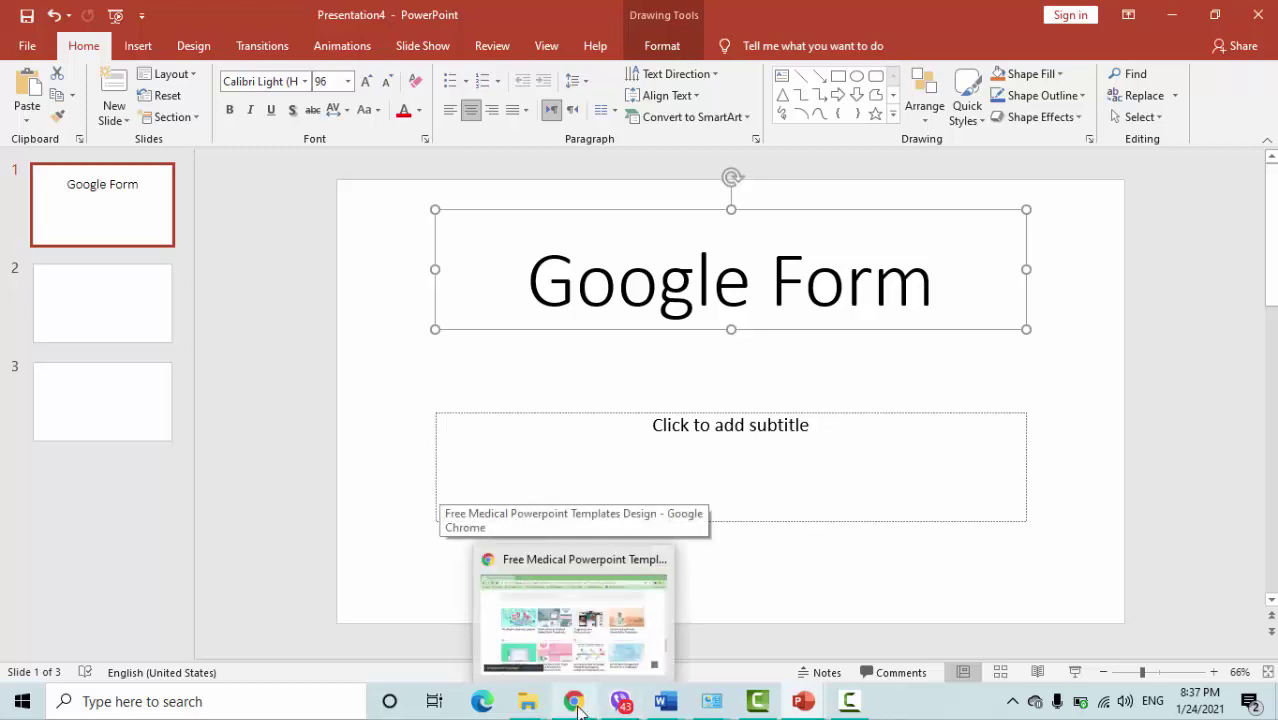
left_click(578, 708)
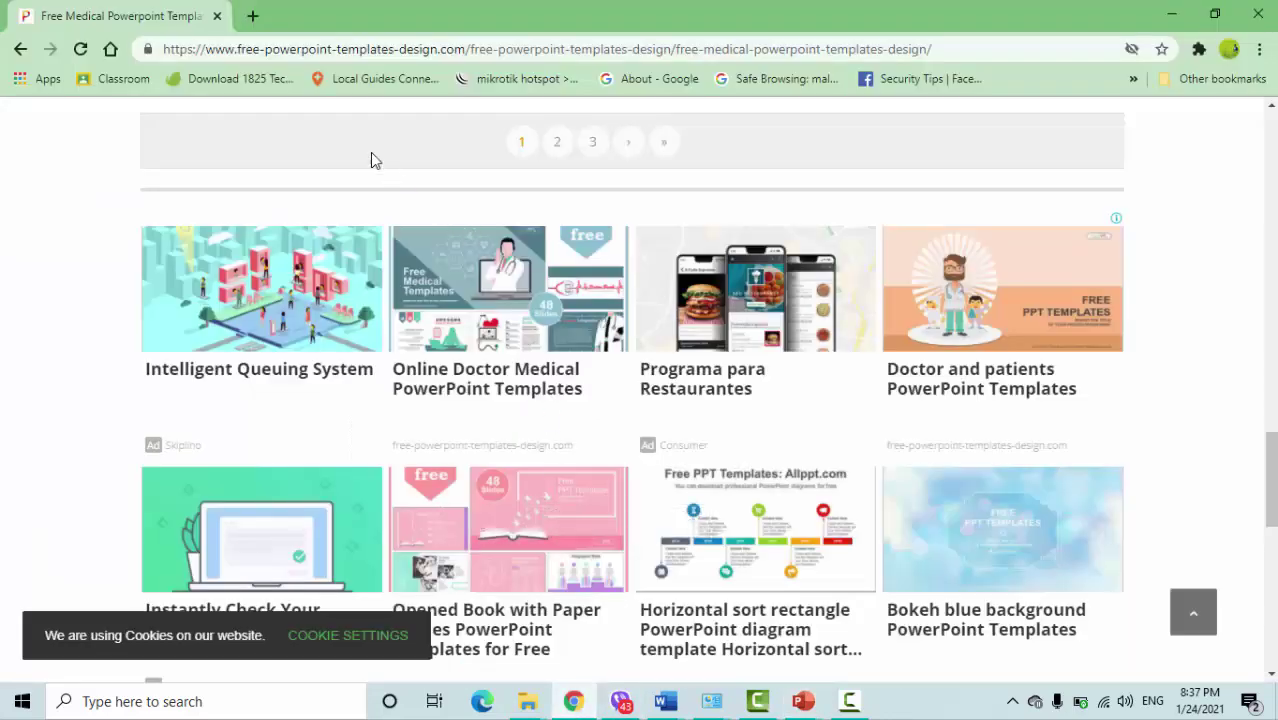
left_click(253, 16)
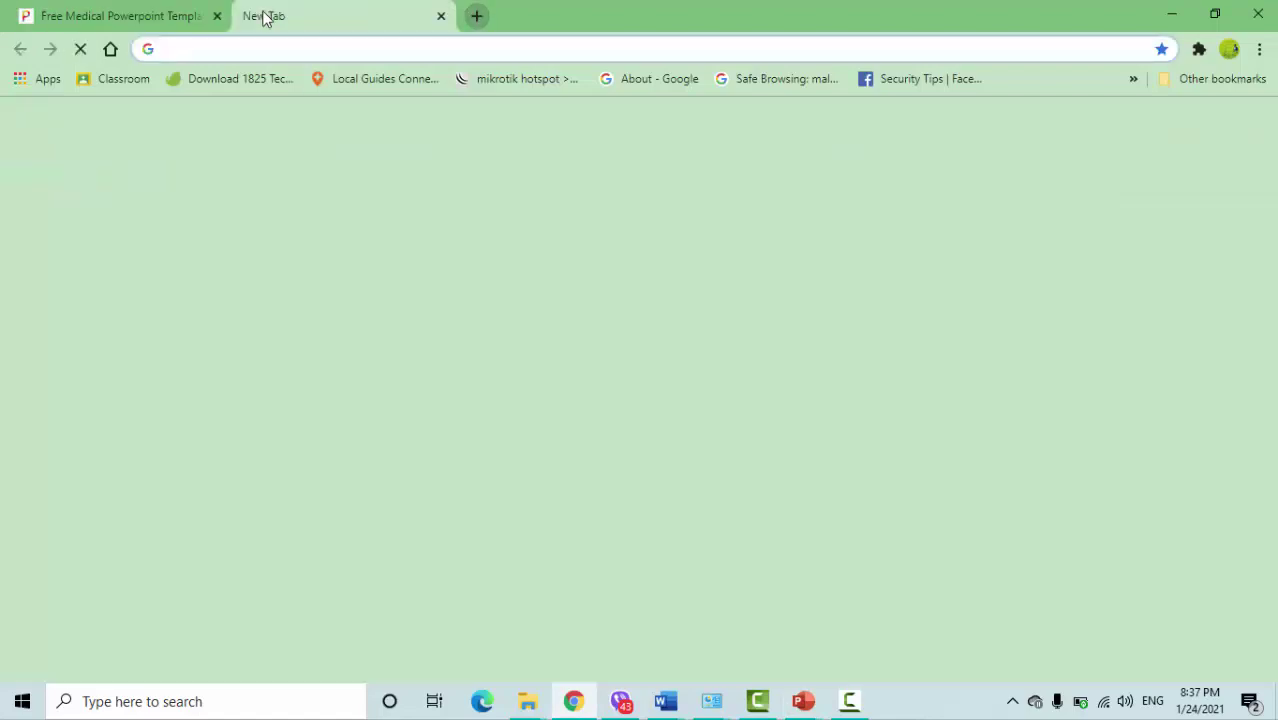
type("go")
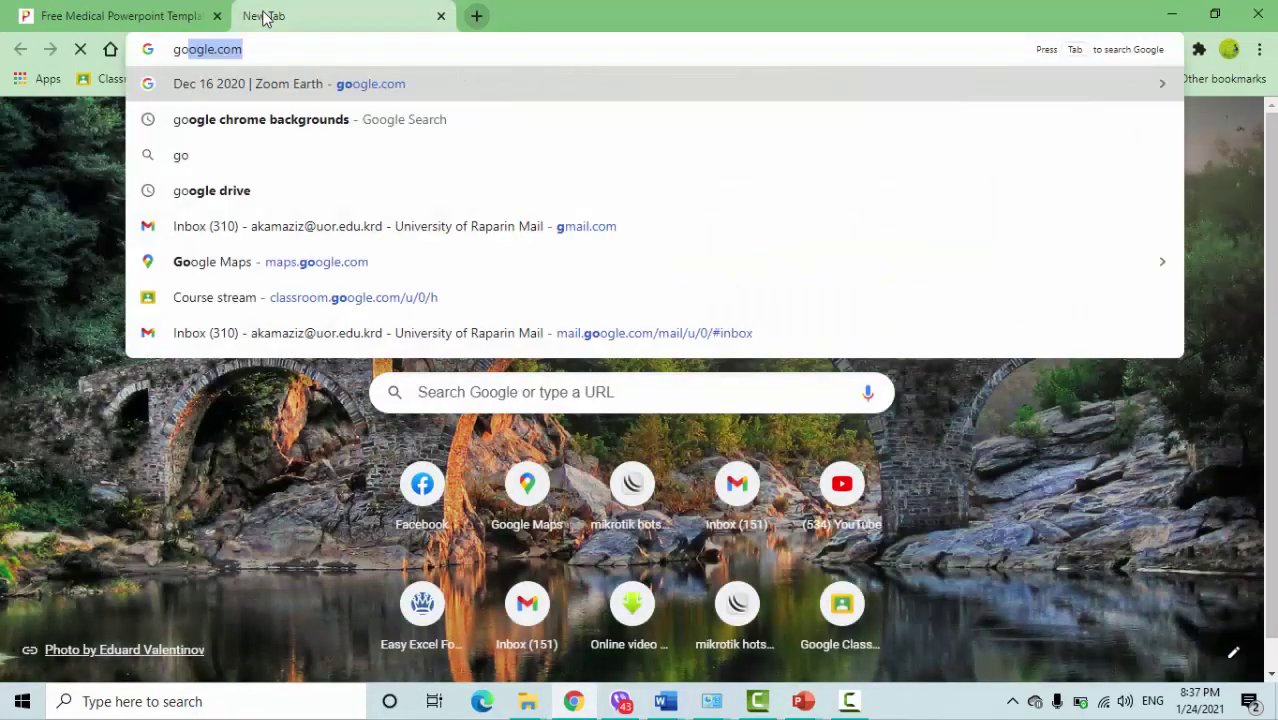
type("ogle f")
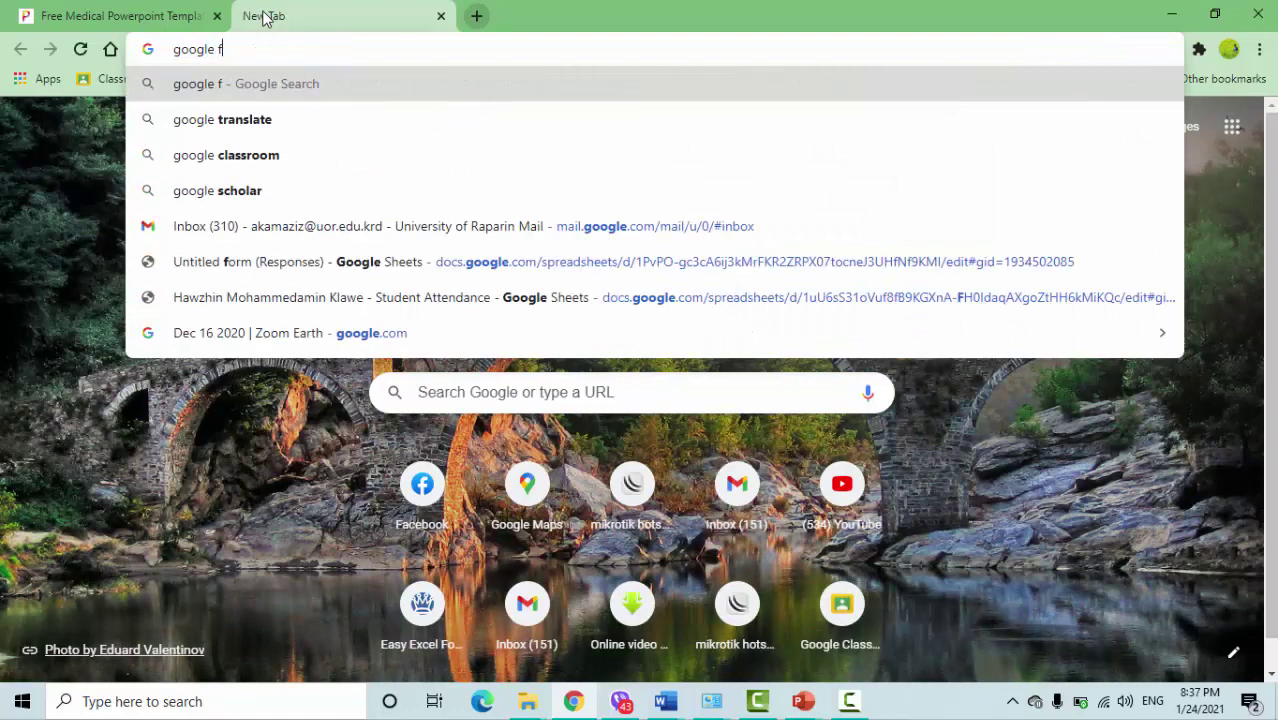
type("orm")
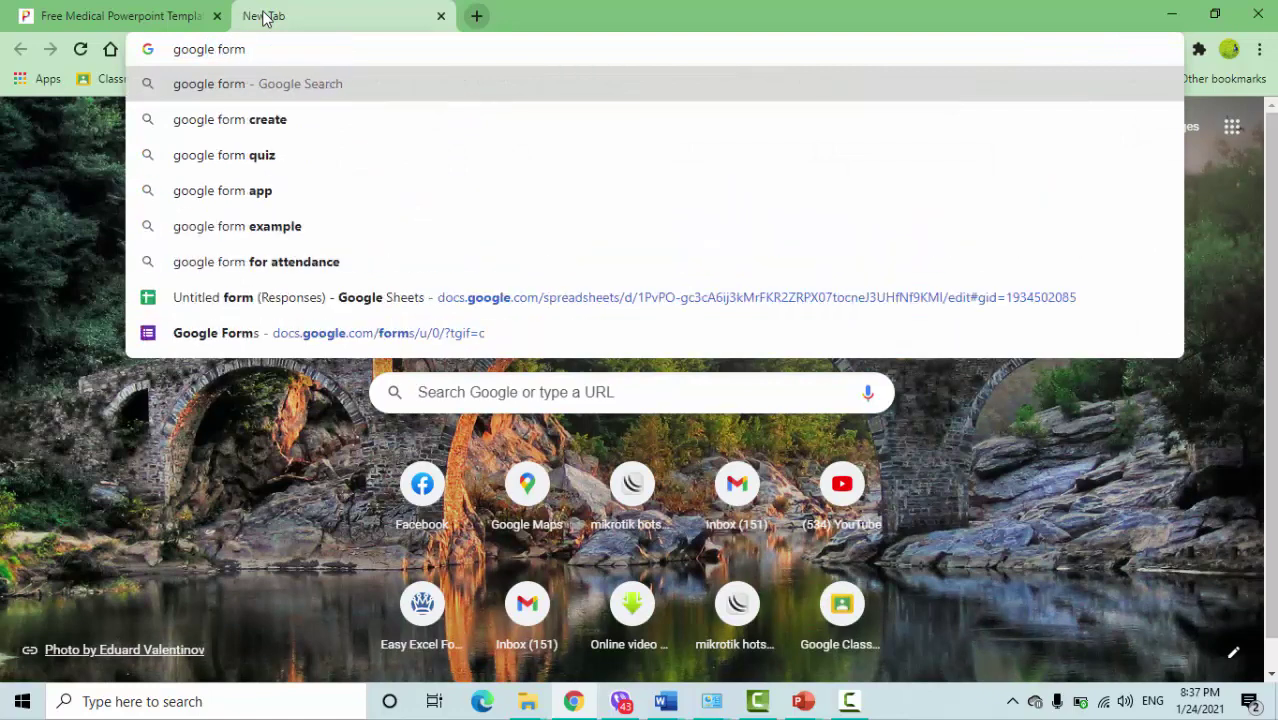
key("Return")
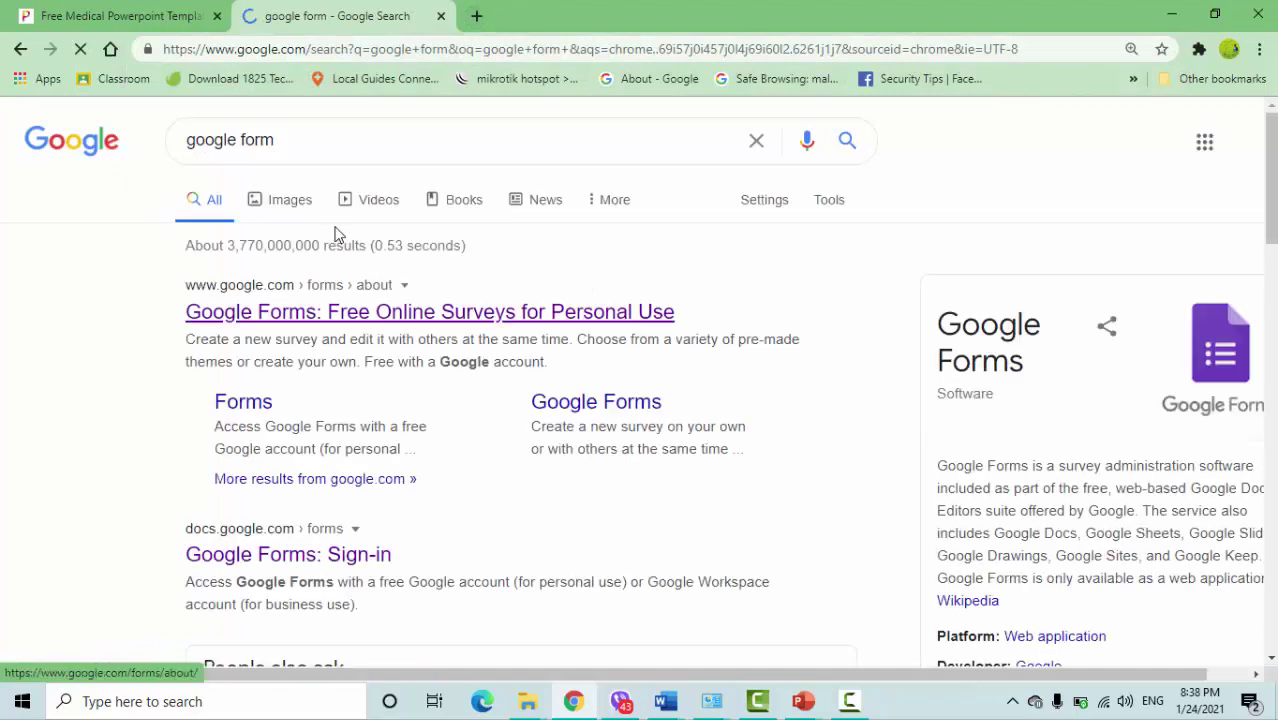
- Switch to the image results for 'google form' and scroll through them
left_click(302, 205)
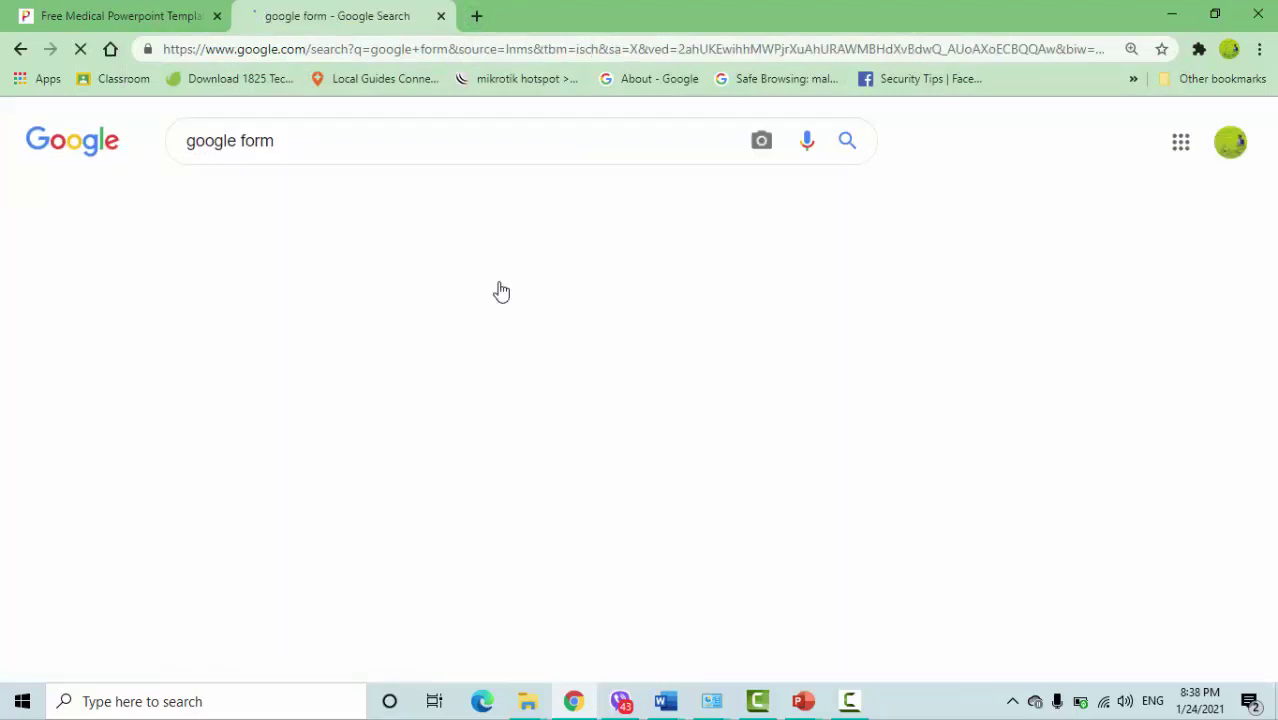
scroll(560, 352, "down", 3)
scroll(560, 352, "down", 2)
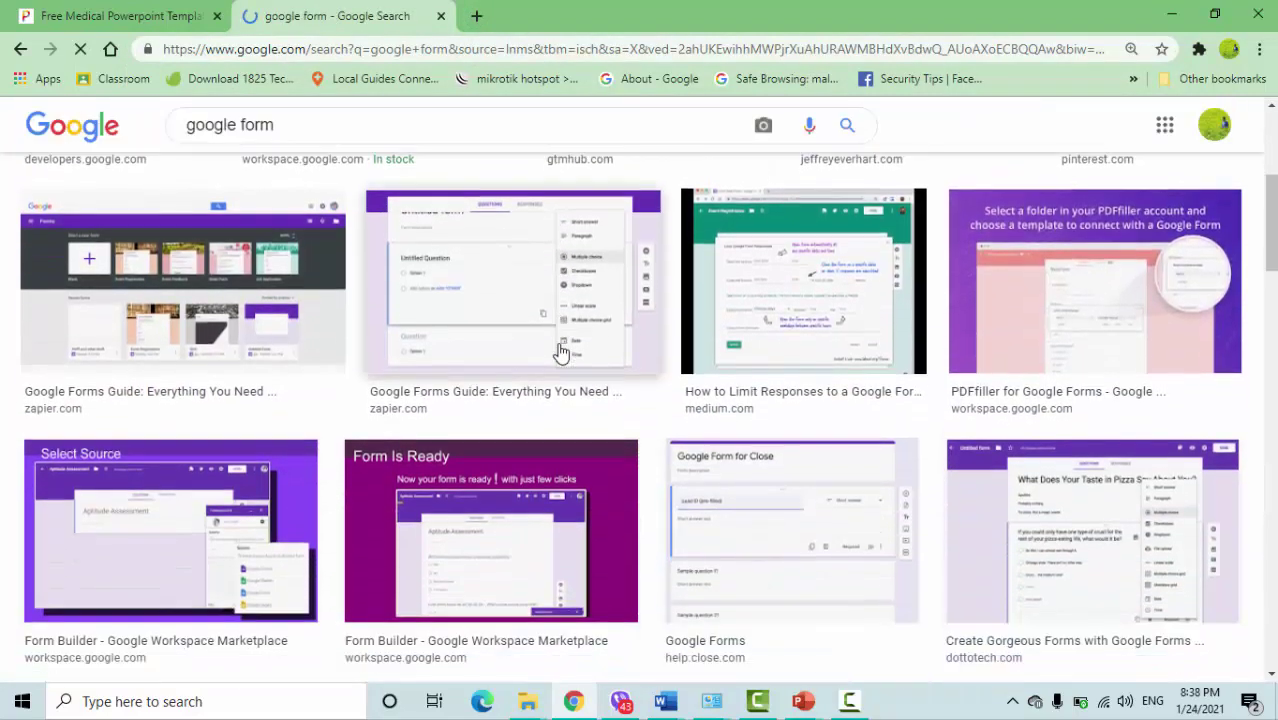
scroll(560, 352, "down", 2)
scroll(560, 352, "down", 2)
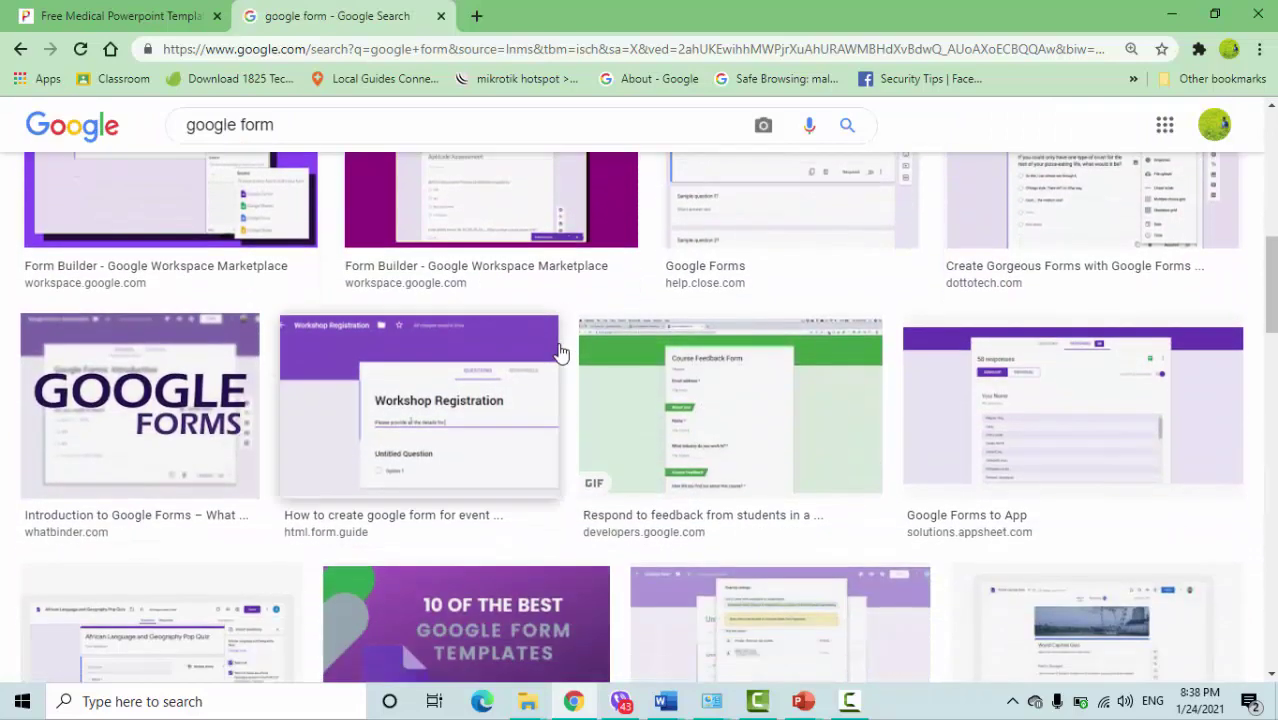
scroll(560, 352, "down", 3)
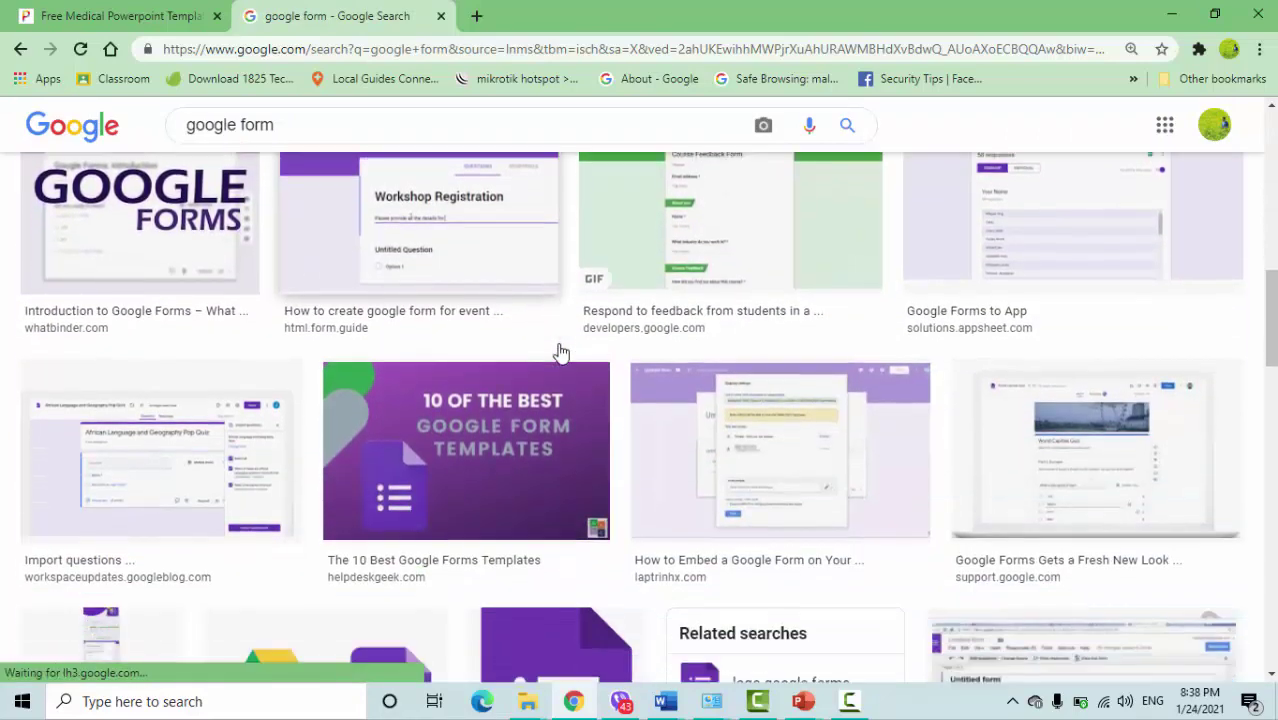
scroll(560, 352, "down", 3)
- Preview the Google Forms 2020 Logo image and copy it
left_click(564, 350)
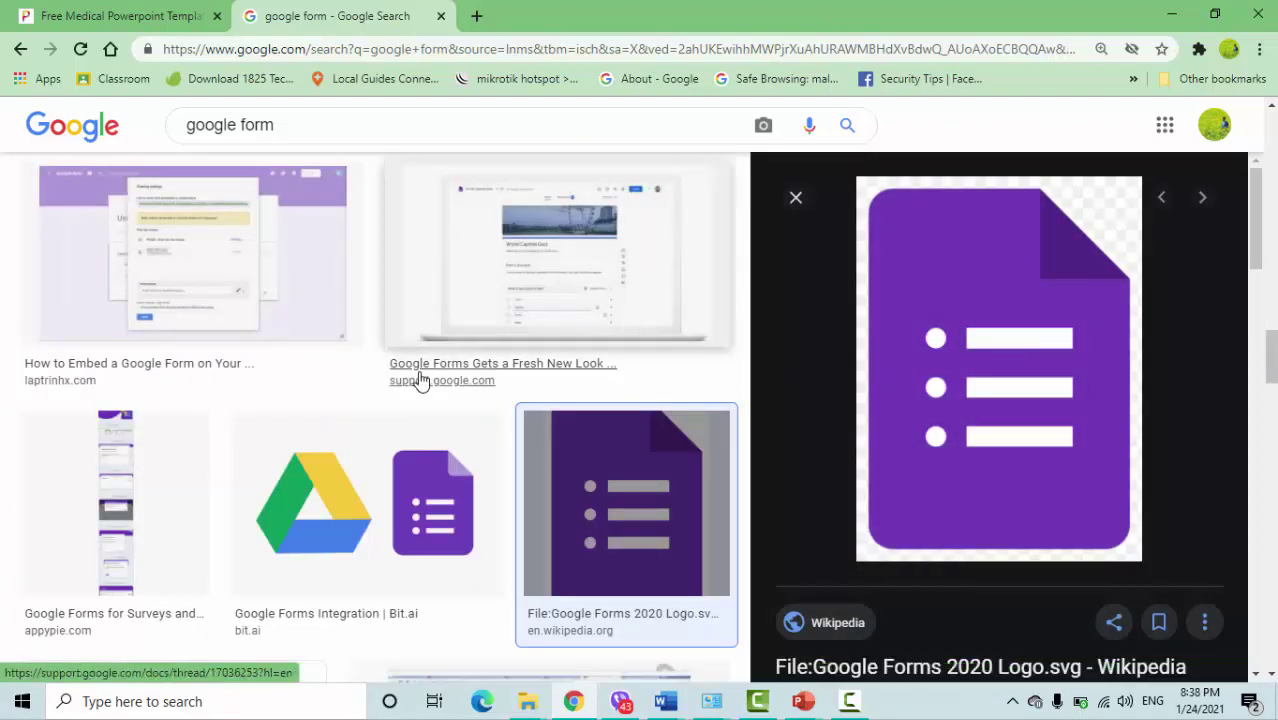
scroll(419, 378, "down", 4)
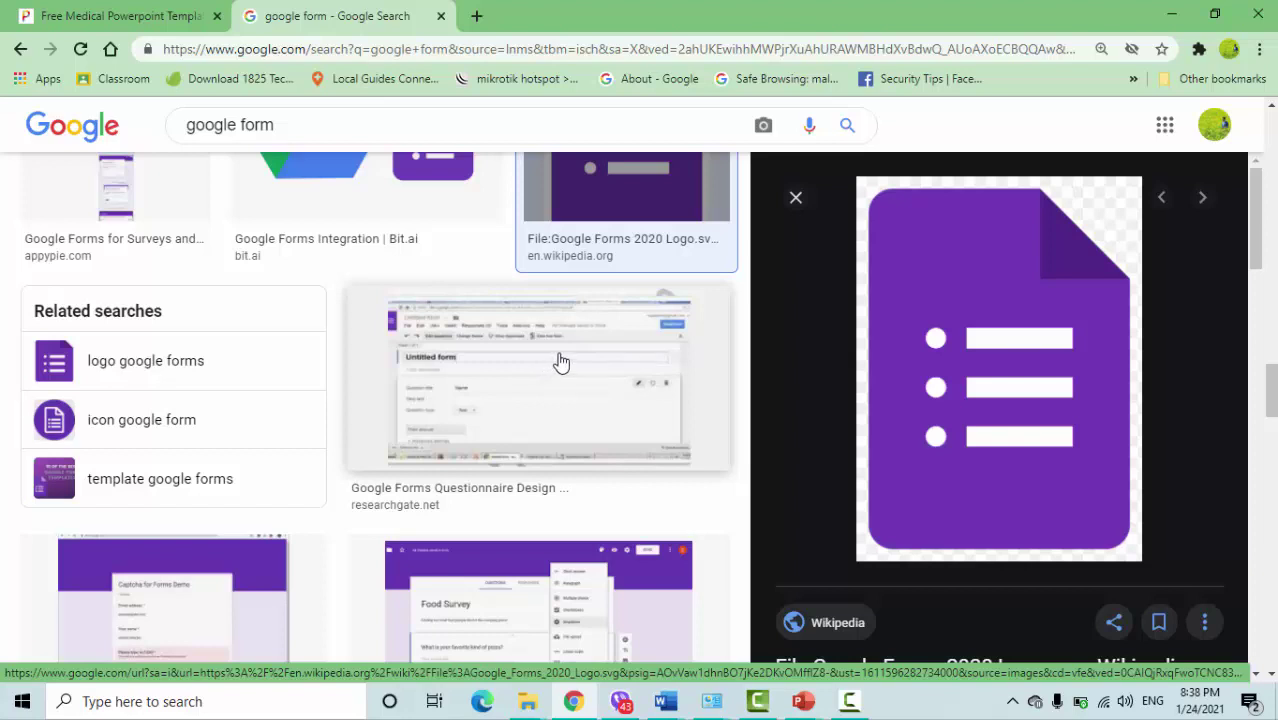
scroll(560, 362, "down", 1)
scroll(560, 362, "down", 2)
scroll(560, 362, "down", 3)
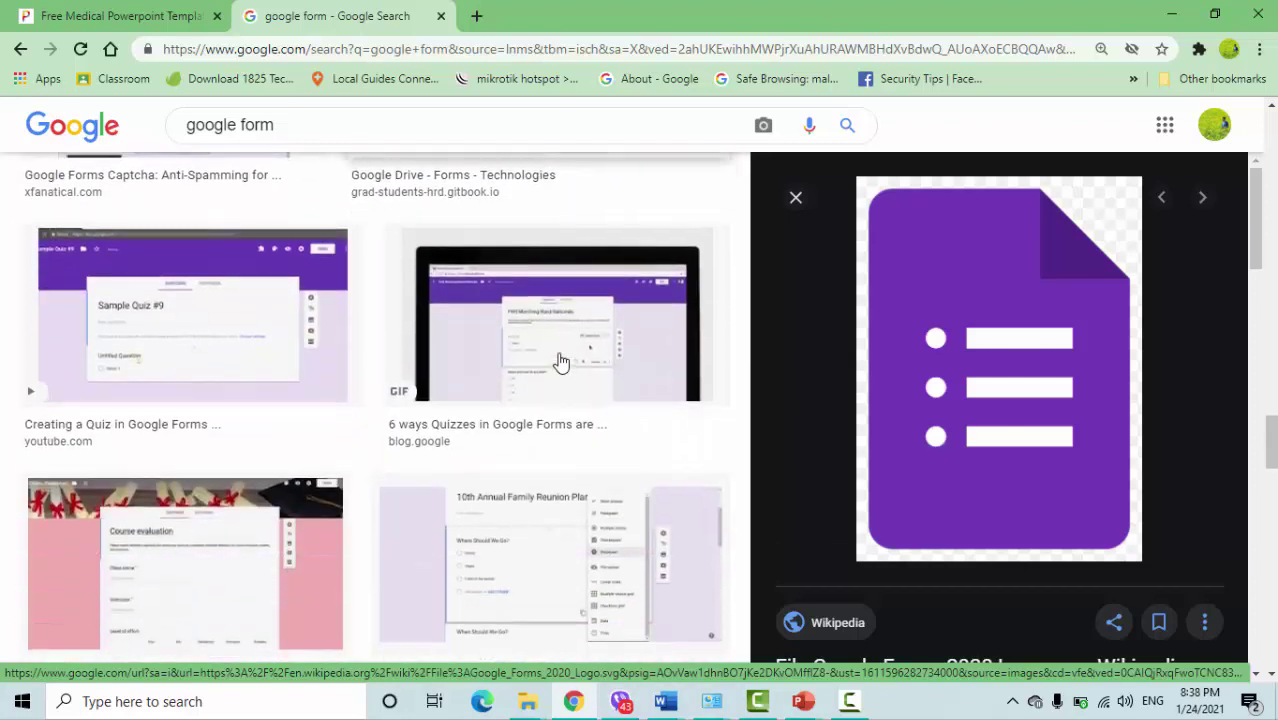
scroll(560, 362, "down", 3)
scroll(560, 362, "down", 3)
scroll(560, 362, "up", 3)
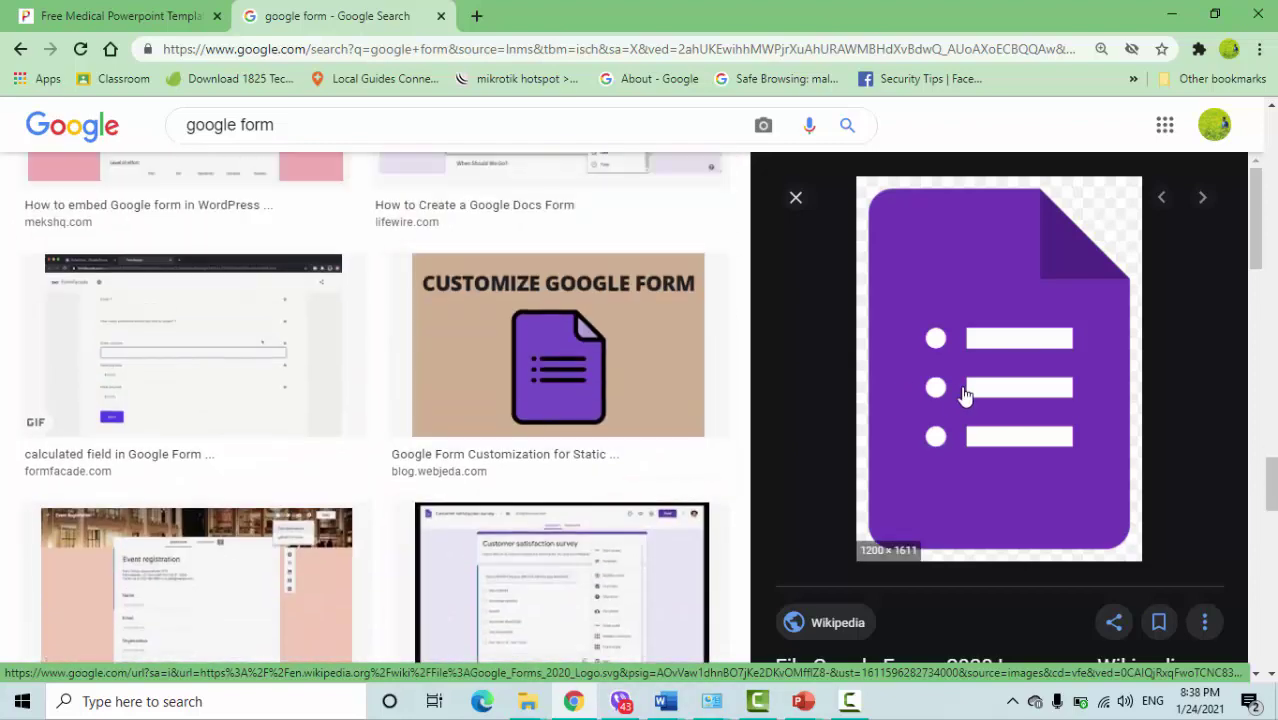
right_click(963, 388)
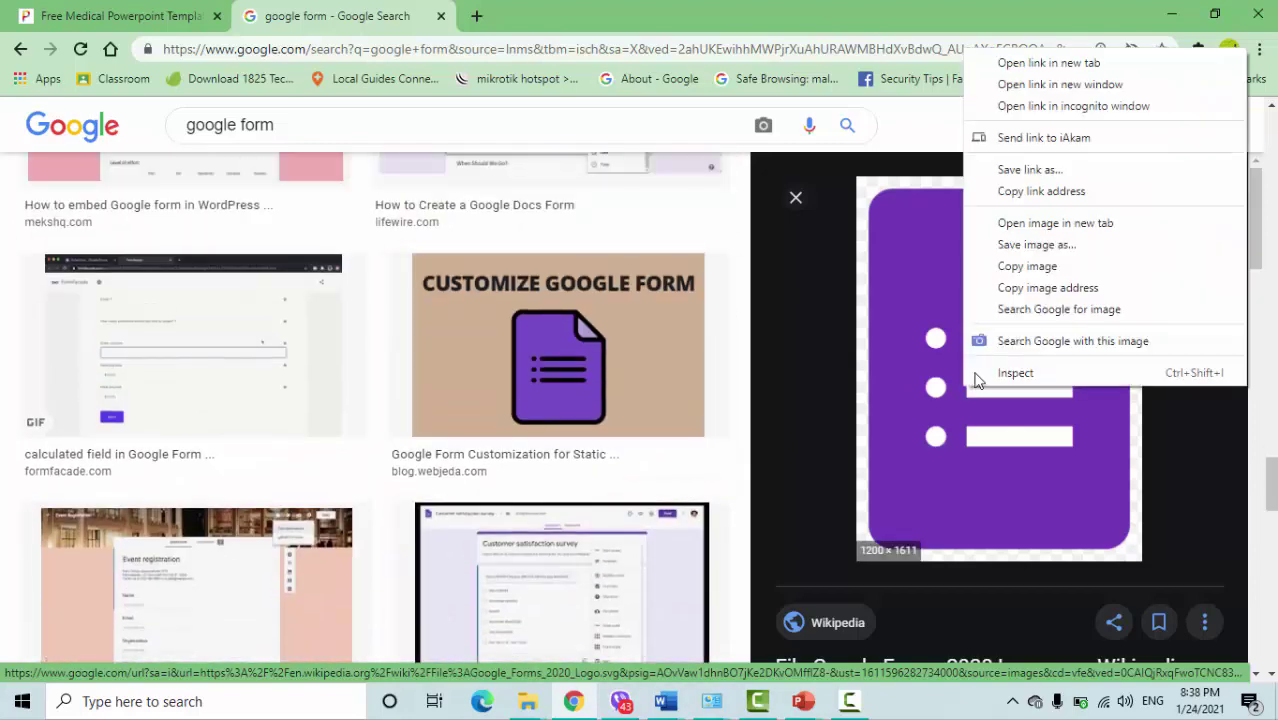
left_click(1027, 266)
- Paste the Google Forms logo onto slide 1 and shrink it to mid-slide
mouse_move(805, 701)
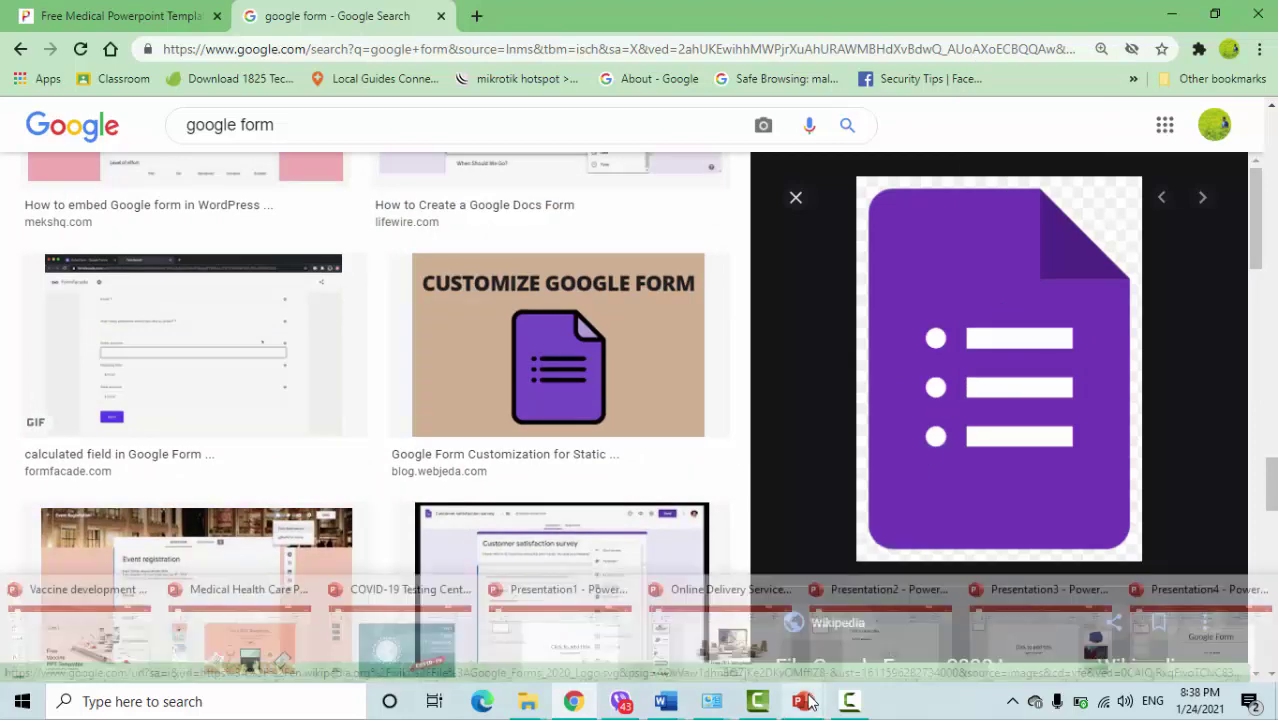
left_click(1200, 632)
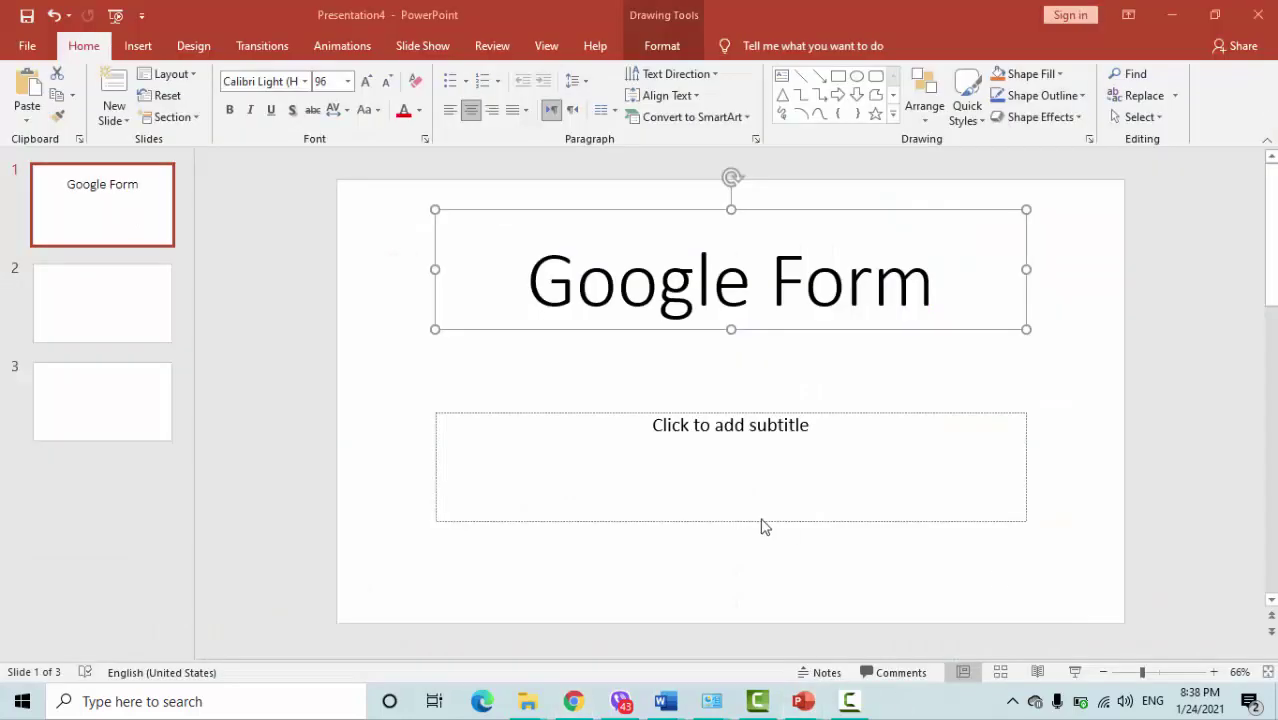
key("ctrl+v")
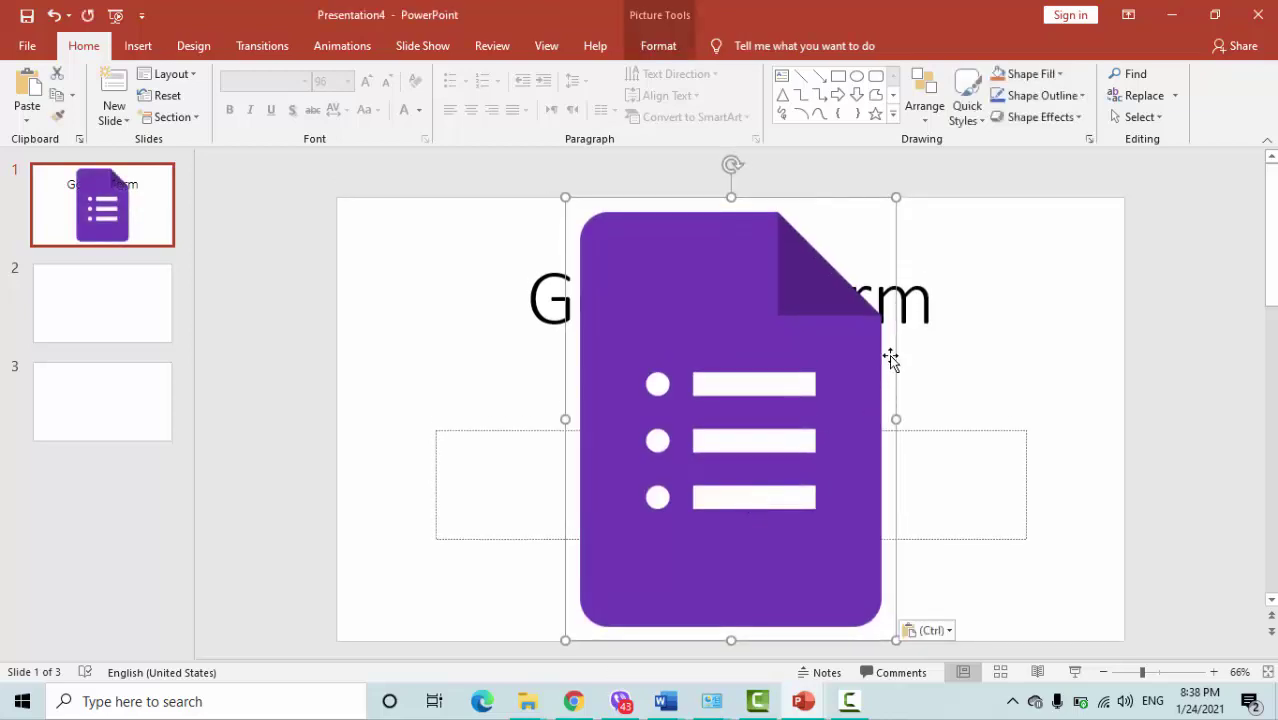
left_click_drag(840, 364, 735, 388)
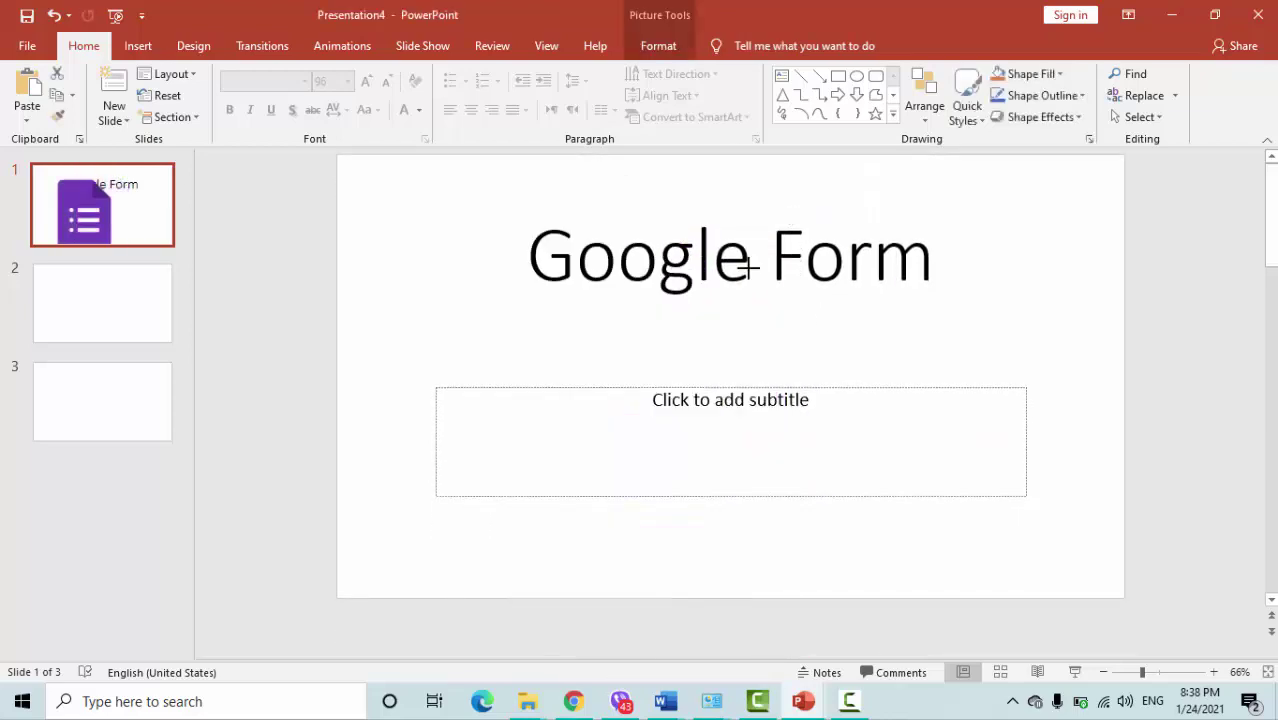
mouse_move(790, 218)
left_mouse_down()
mouse_move(640, 418)
mouse_move(762, 368)
left_mouse_up()
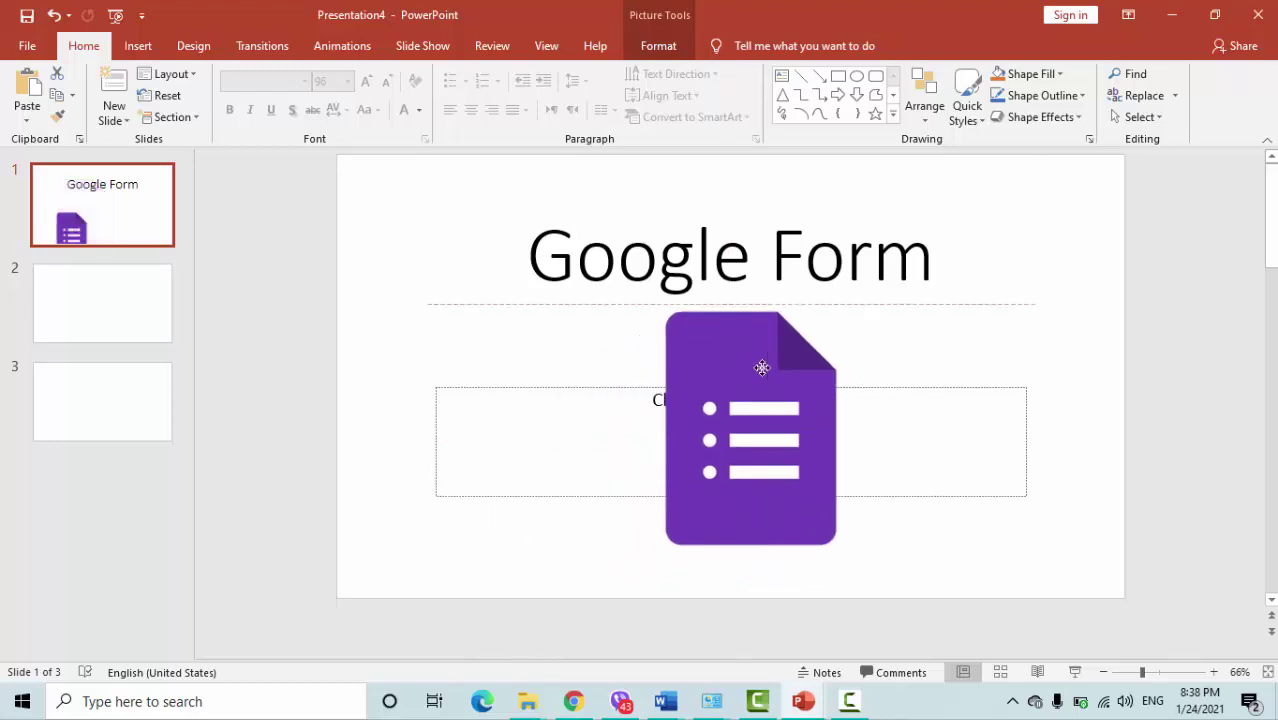
- Shrink the logo further, place it under the title, and move the subtitle box below it
left_click(616, 407)
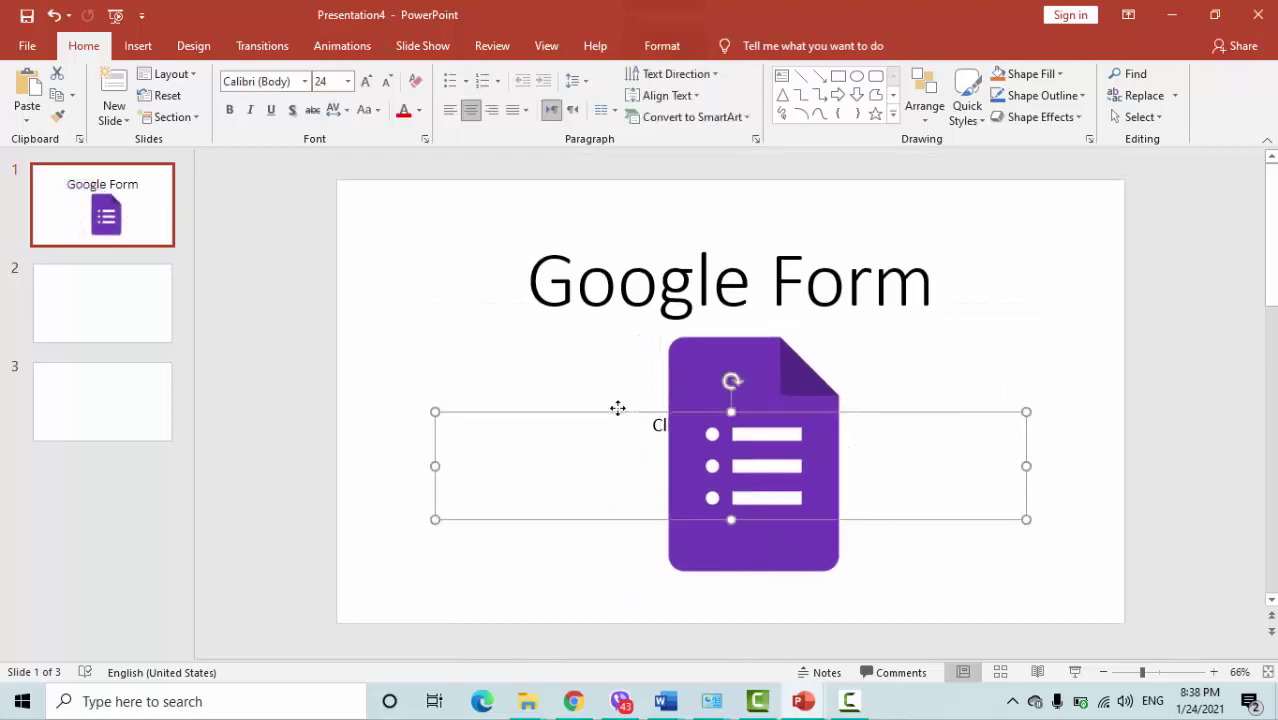
left_click_drag(621, 425, 655, 443)
left_click(758, 418)
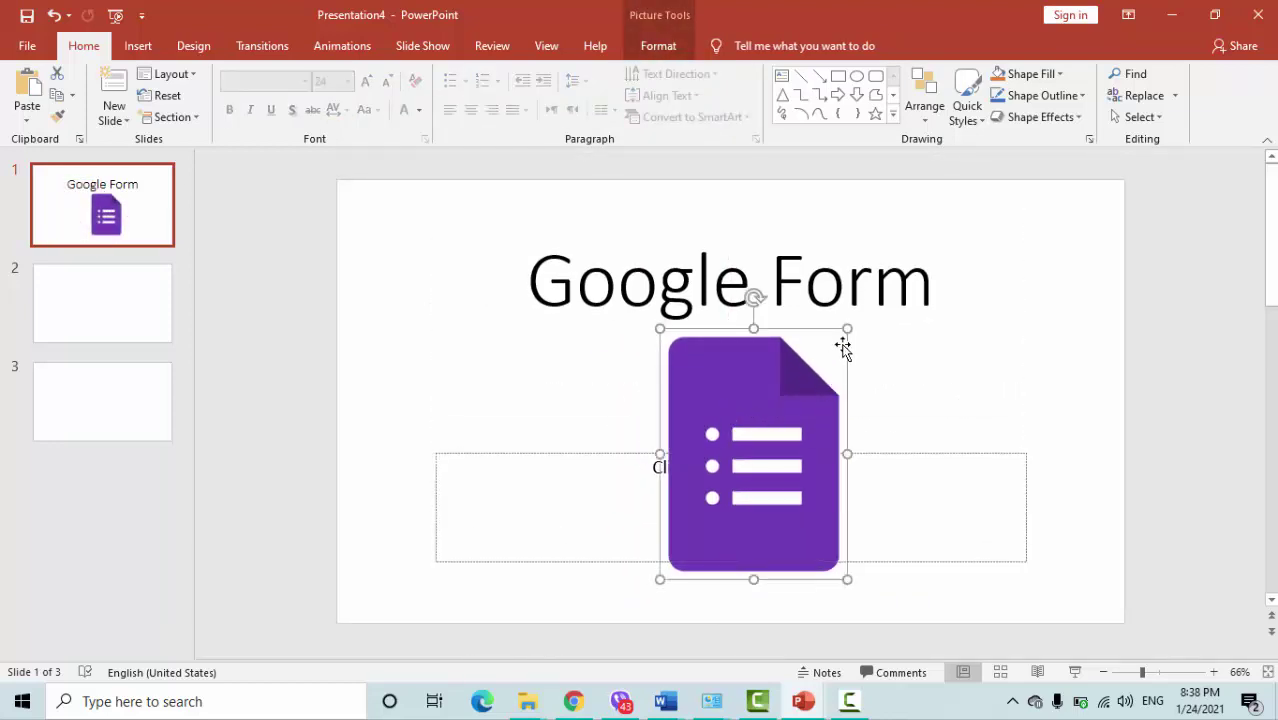
left_click_drag(841, 334, 810, 378)
left_click_drag(737, 452, 750, 404)
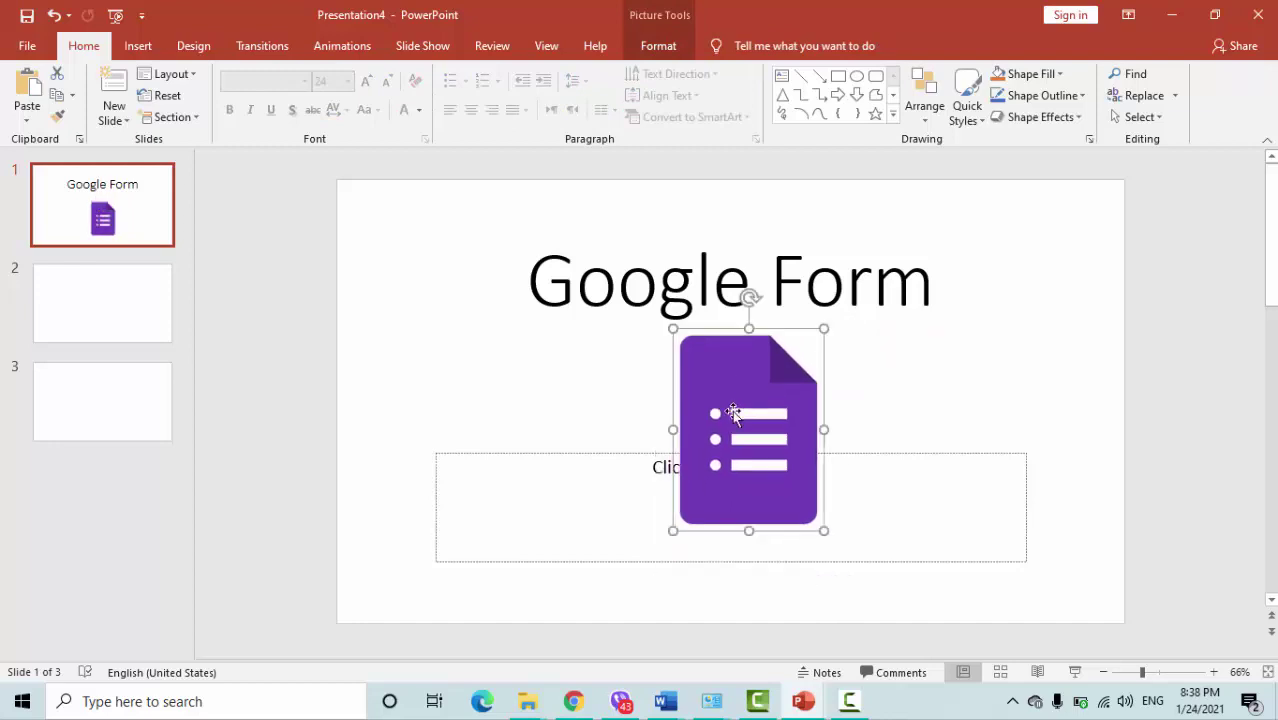
left_click(659, 455)
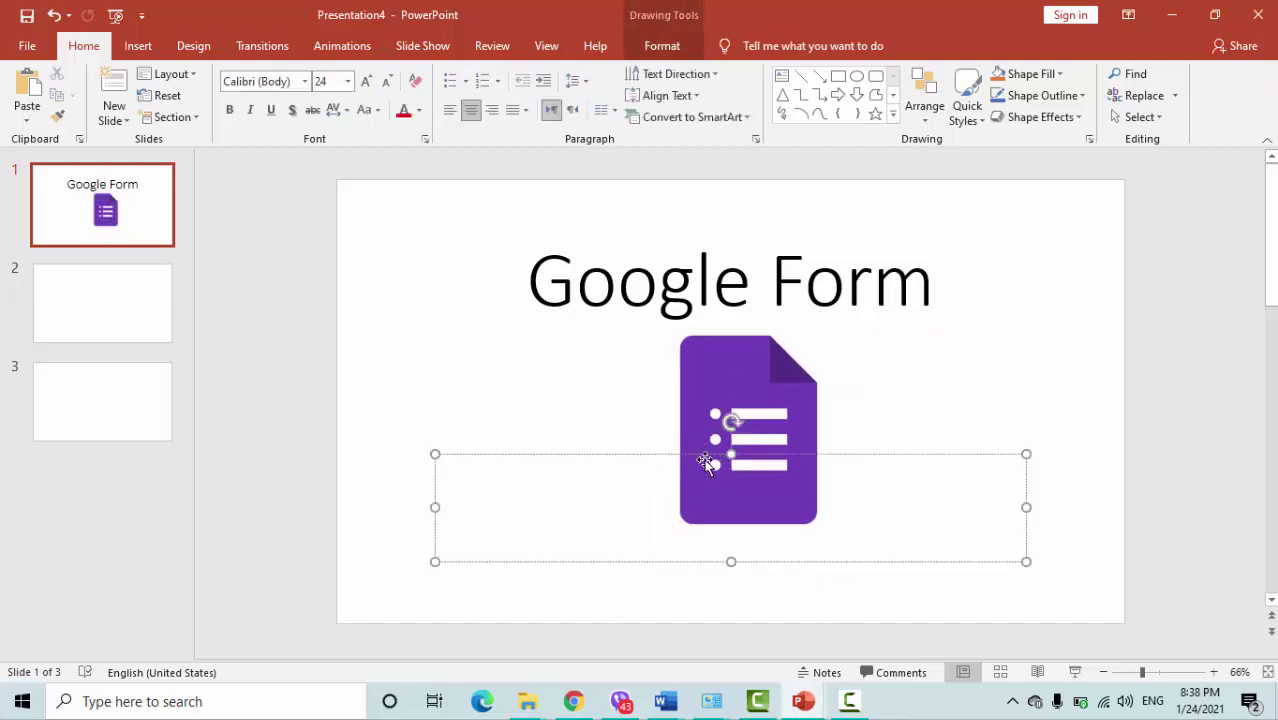
left_click_drag(661, 454, 656, 530)
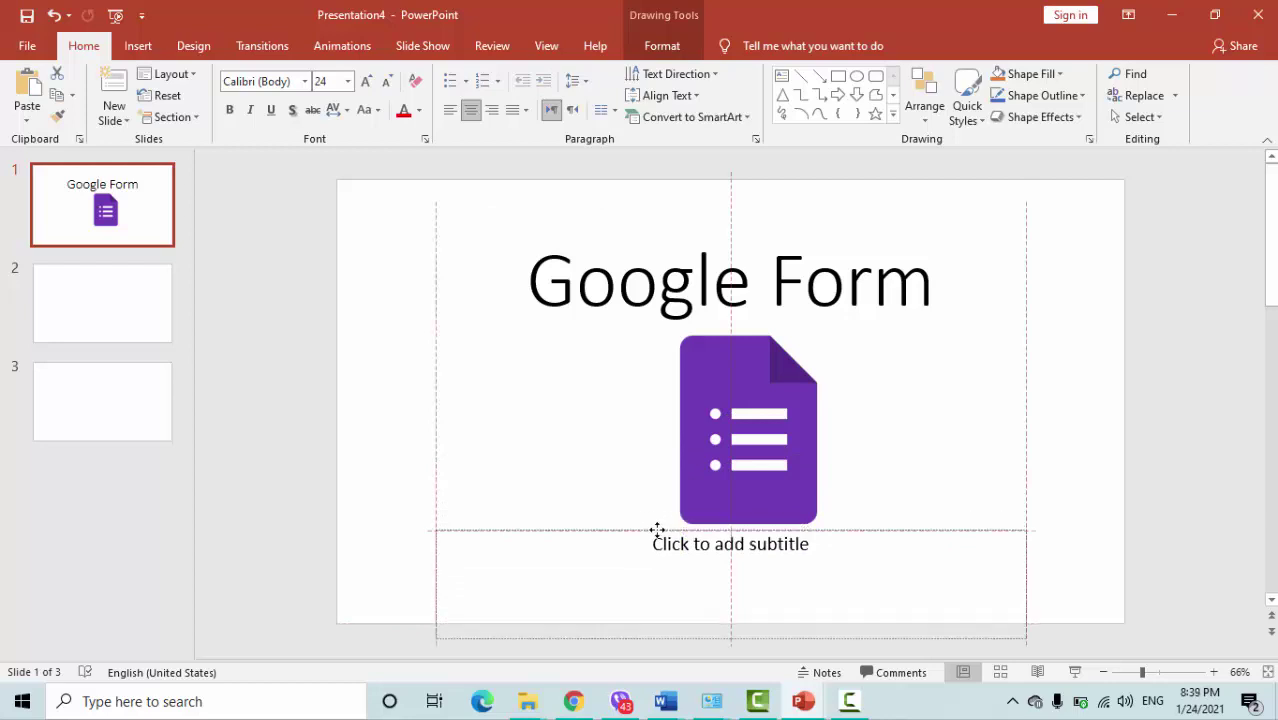
left_click(729, 547)
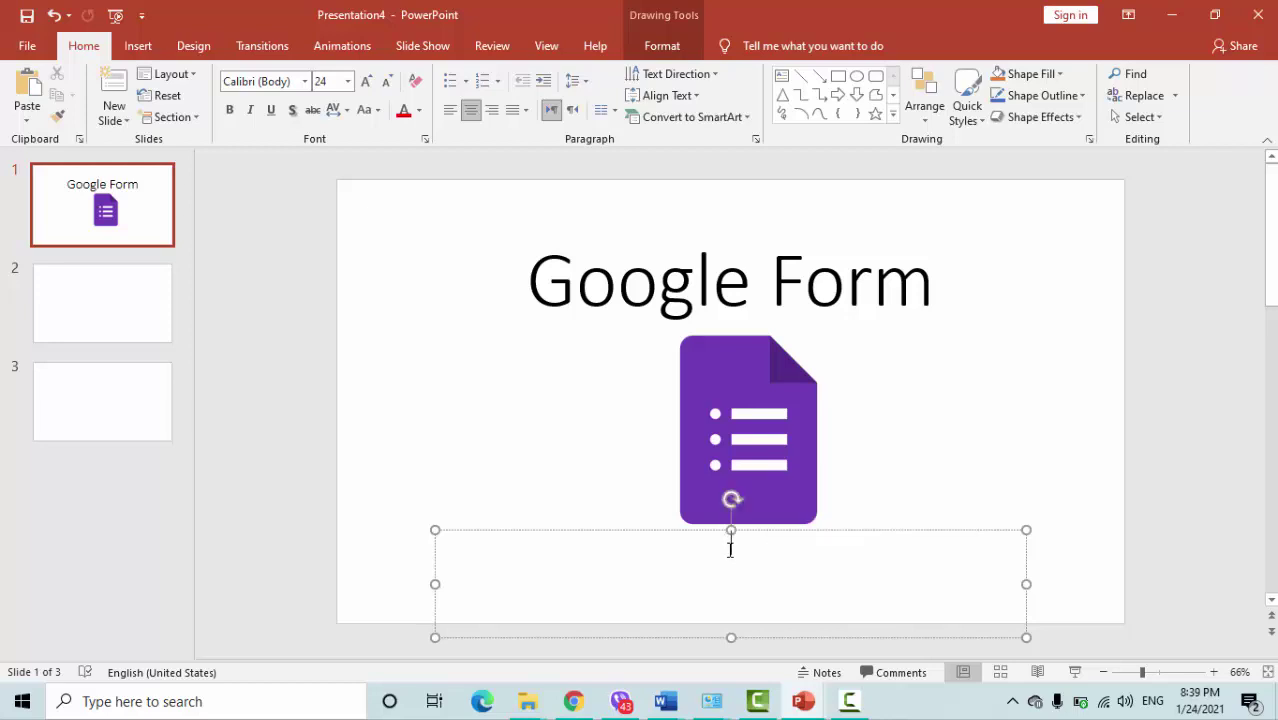
- Enter the presenter's name in the subtitle box and centre it beneath the logo
type("Akam")
type(" Aziz")
left_click(733, 641)
left_click_drag(782, 559, 815, 590)
left_click_drag(773, 495, 785, 495)
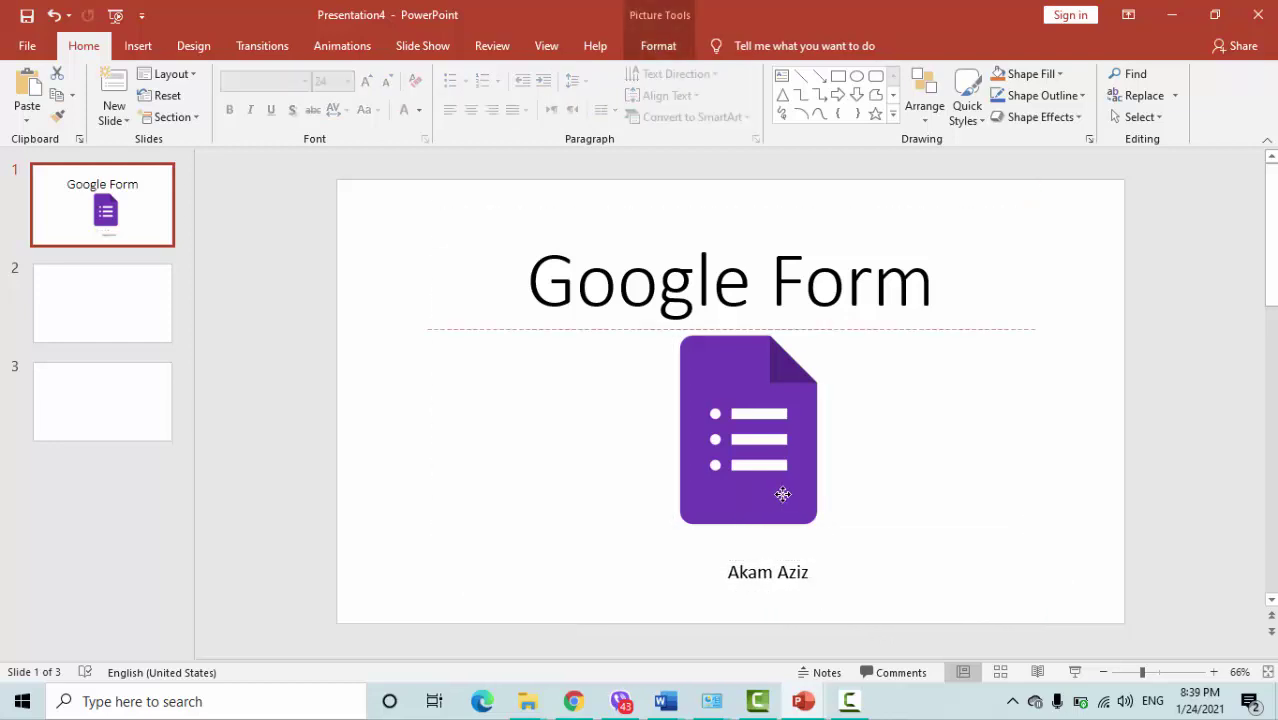
left_click(775, 567)
left_click_drag(770, 565, 775, 557)
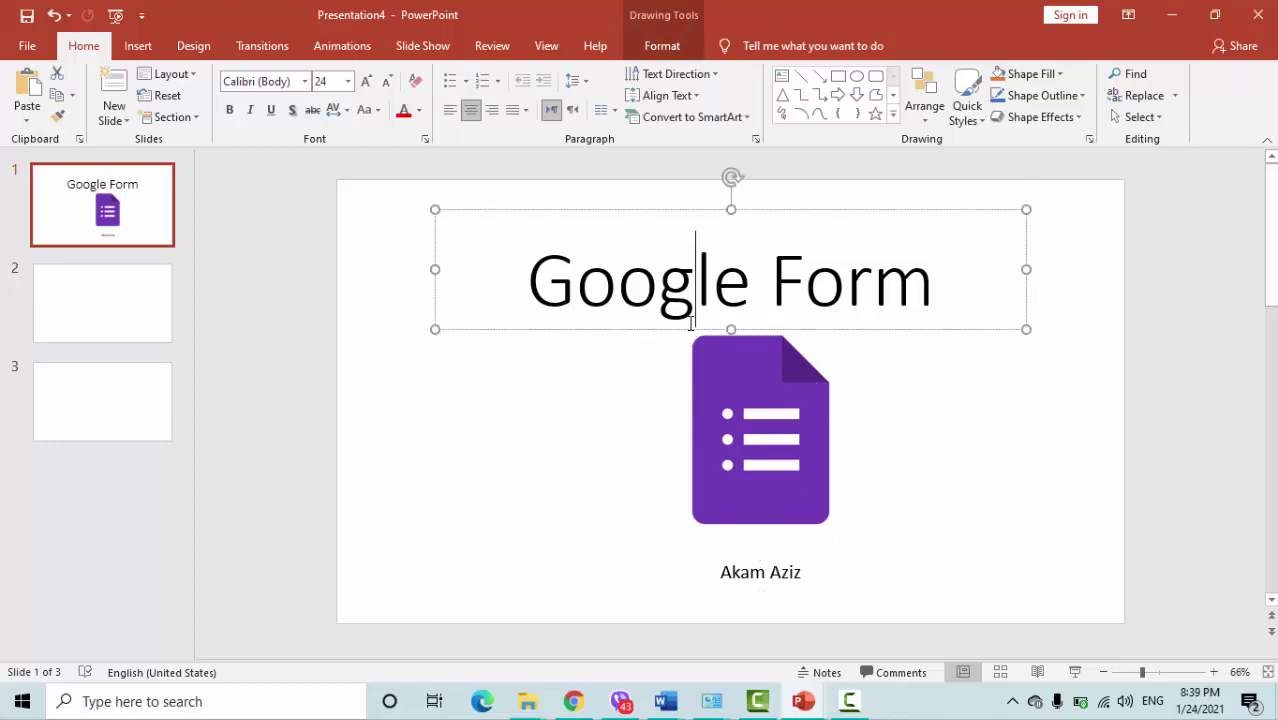
- Nudge the 'Google Form' title box and set its text in the Aharoni font
left_click(696, 288)
mouse_move(731, 211)
left_mouse_down()
mouse_move(735, 226)
mouse_move(784, 212)
left_mouse_up()
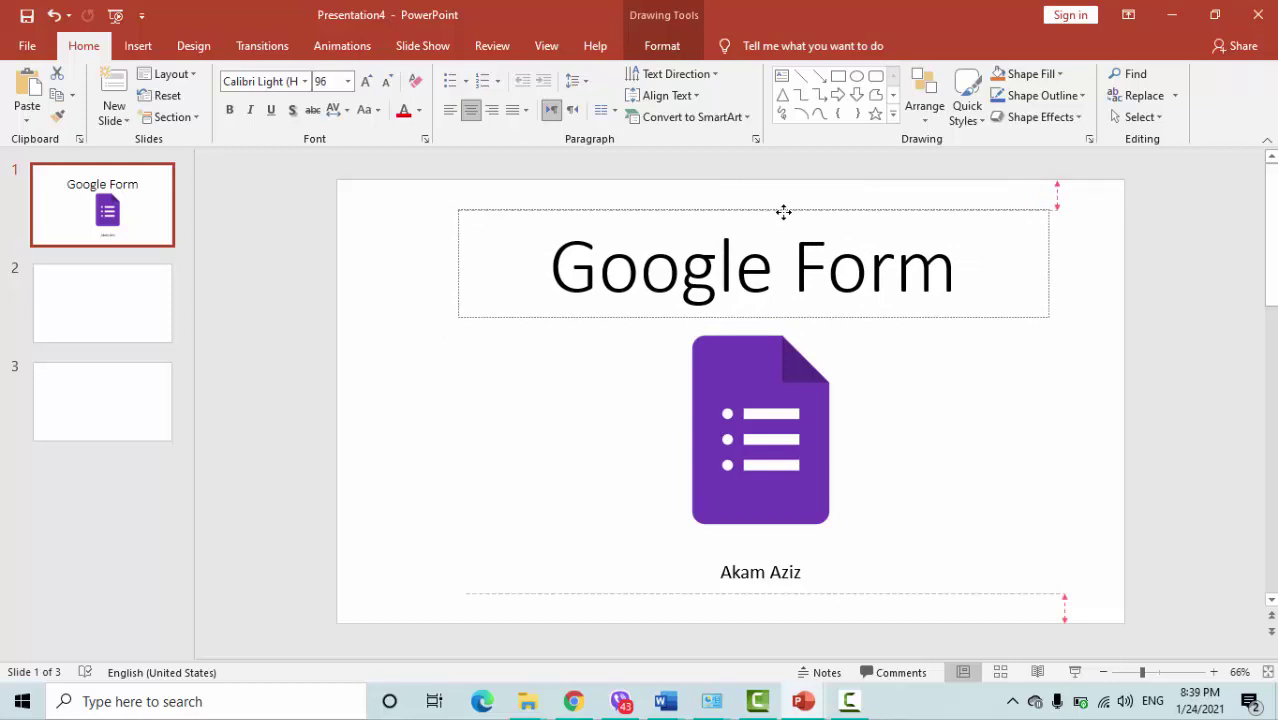
left_click_drag(783, 211, 784, 212)
triple_click(786, 272)
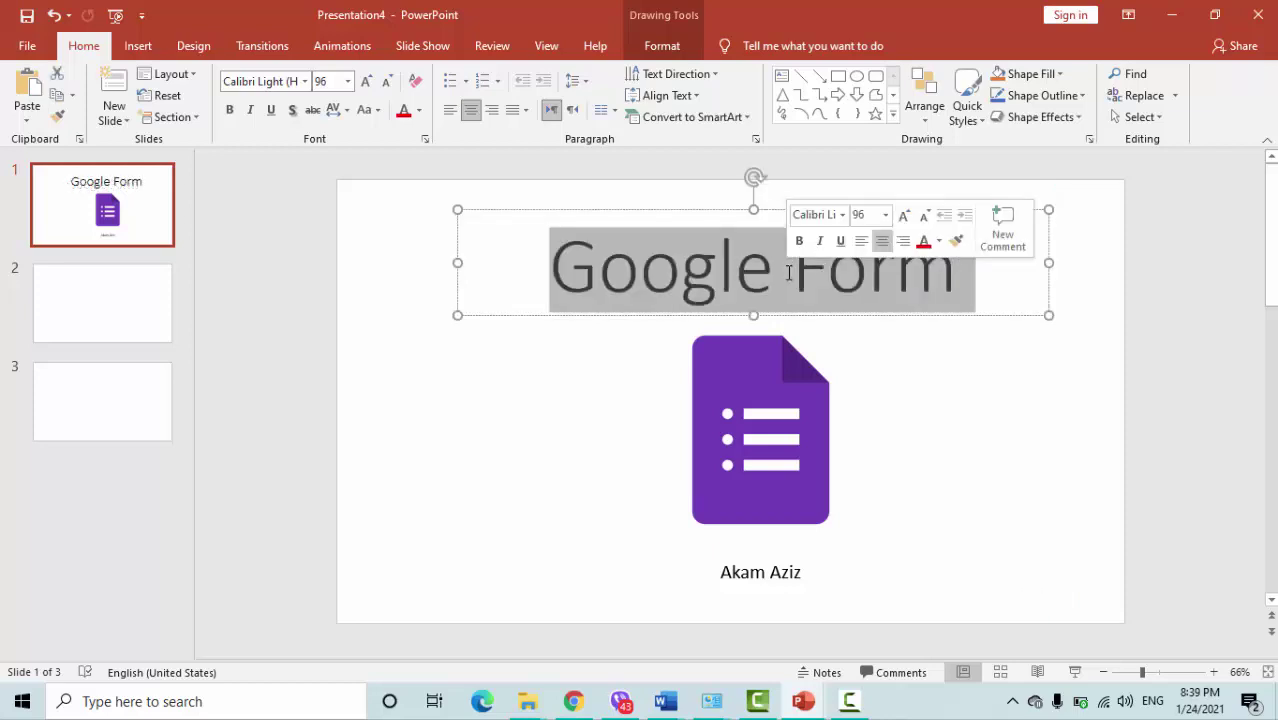
double_click(788, 272)
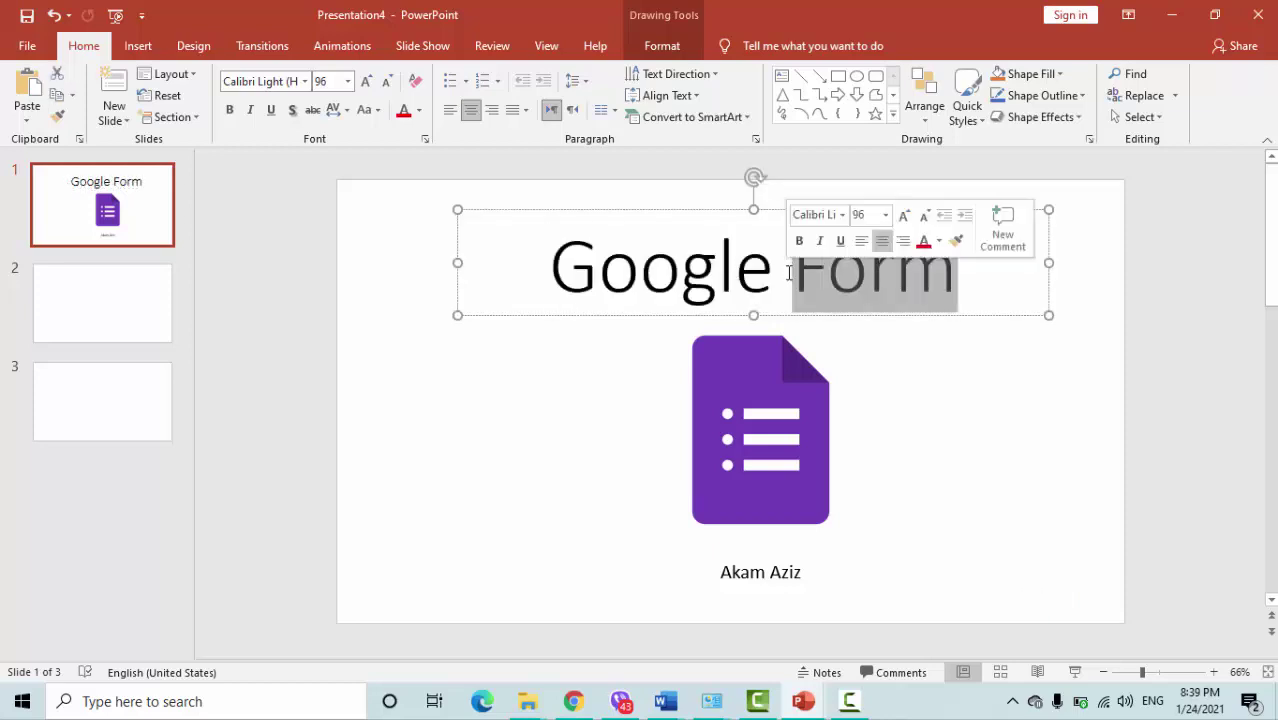
triple_click(788, 272)
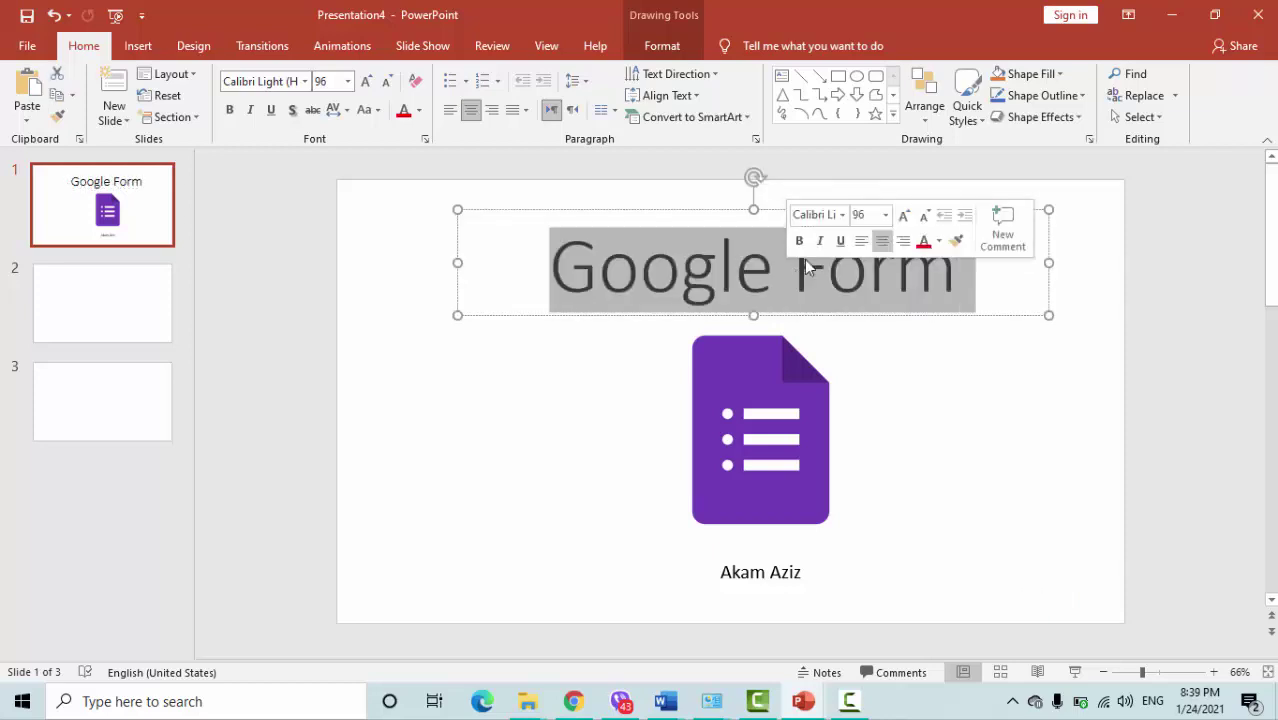
left_click(843, 216)
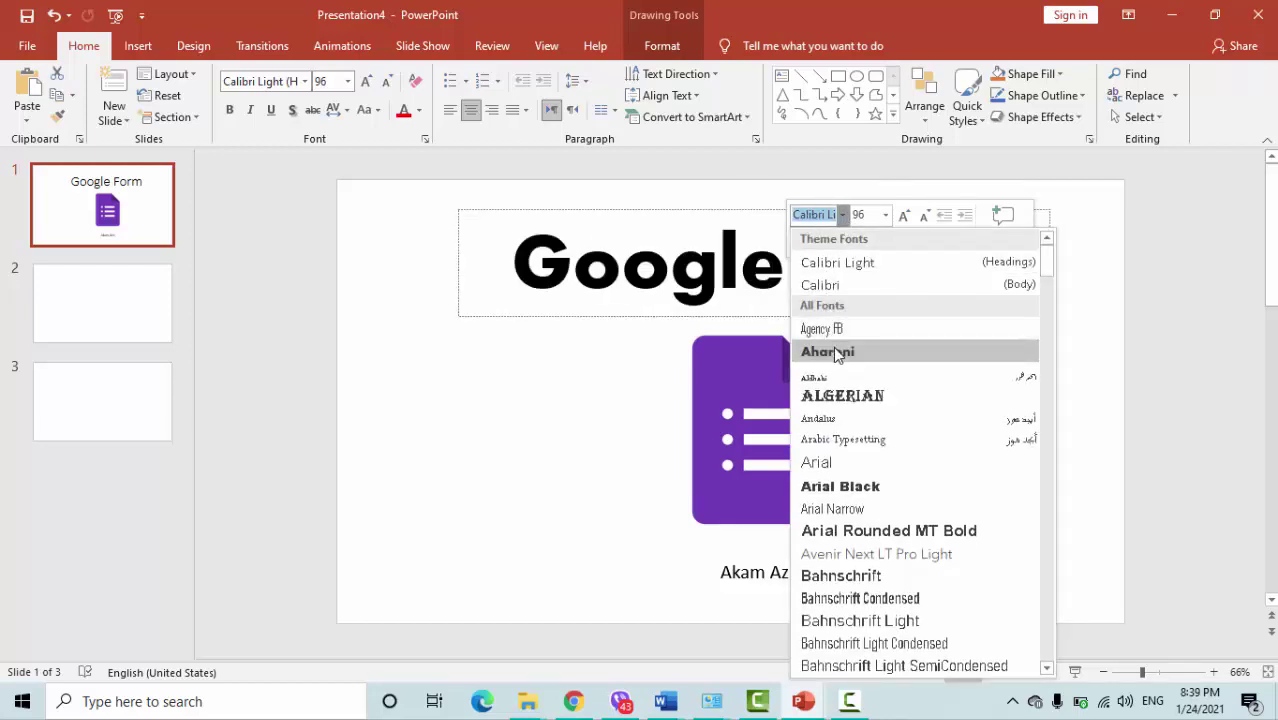
left_click(833, 346)
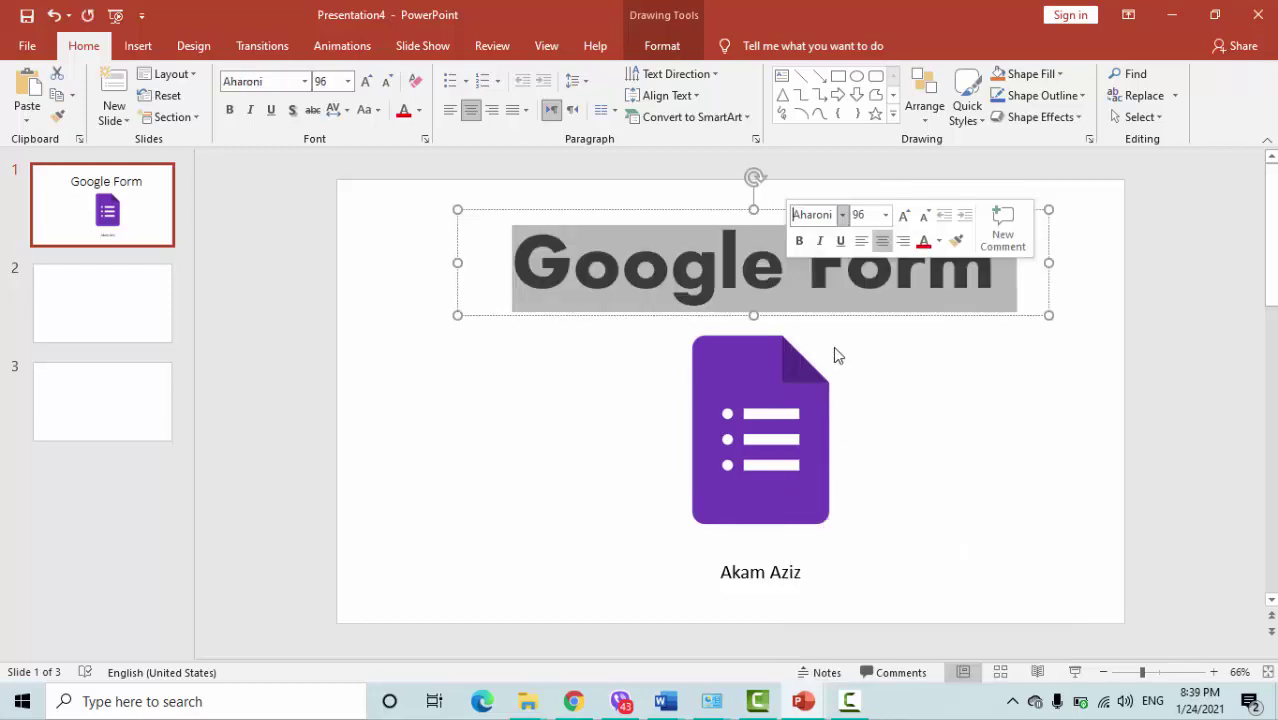
left_click(760, 419)
- Apply a soft shadowed picture style to the Google Forms icon
left_click(662, 46)
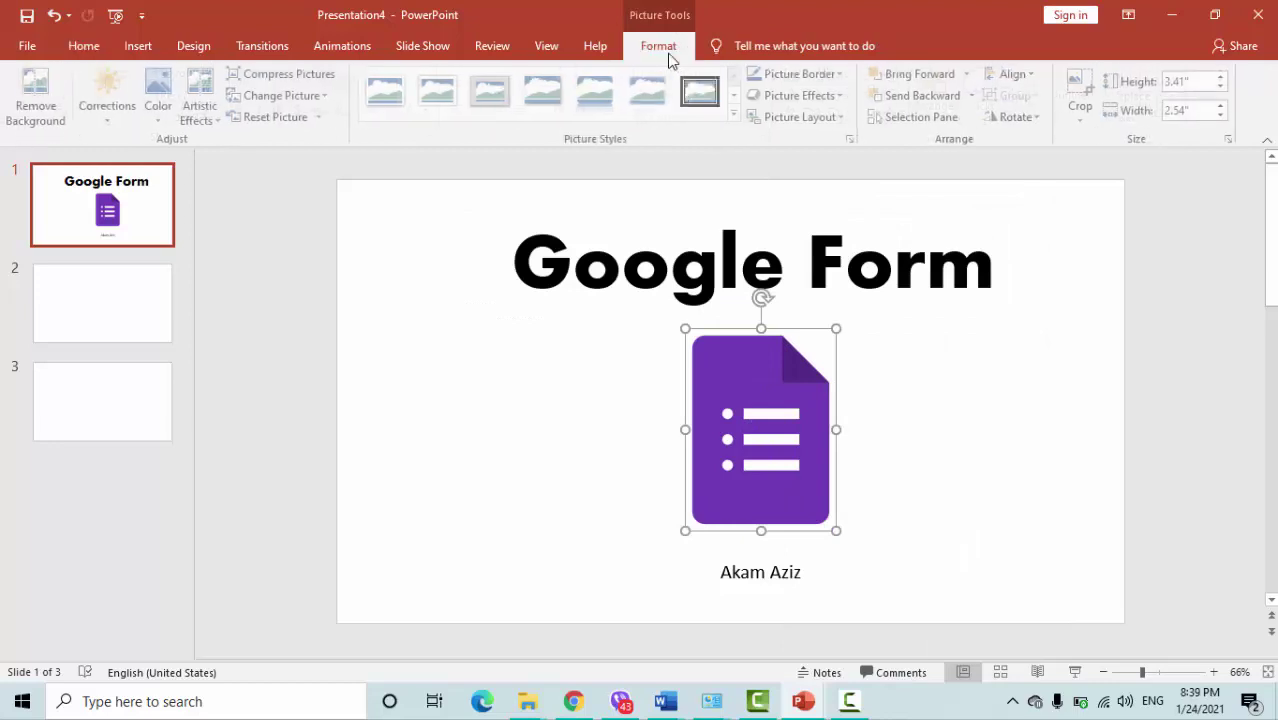
left_click(737, 114)
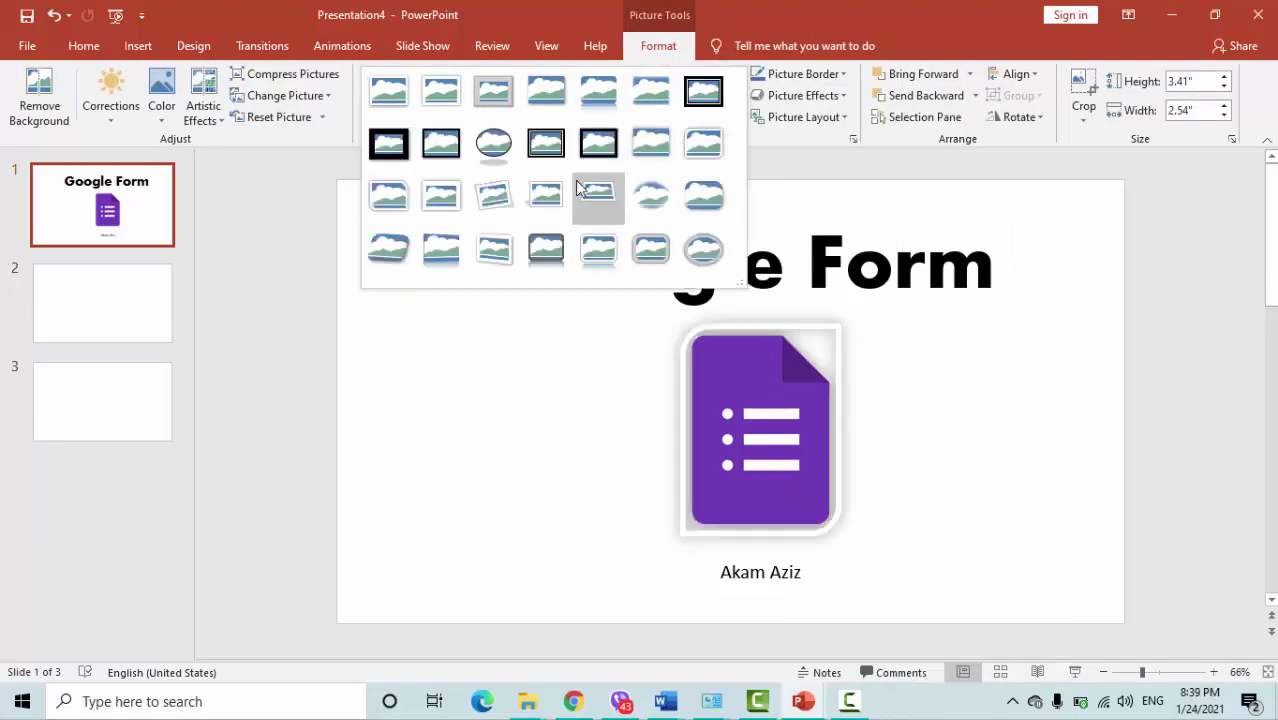
left_click(662, 257)
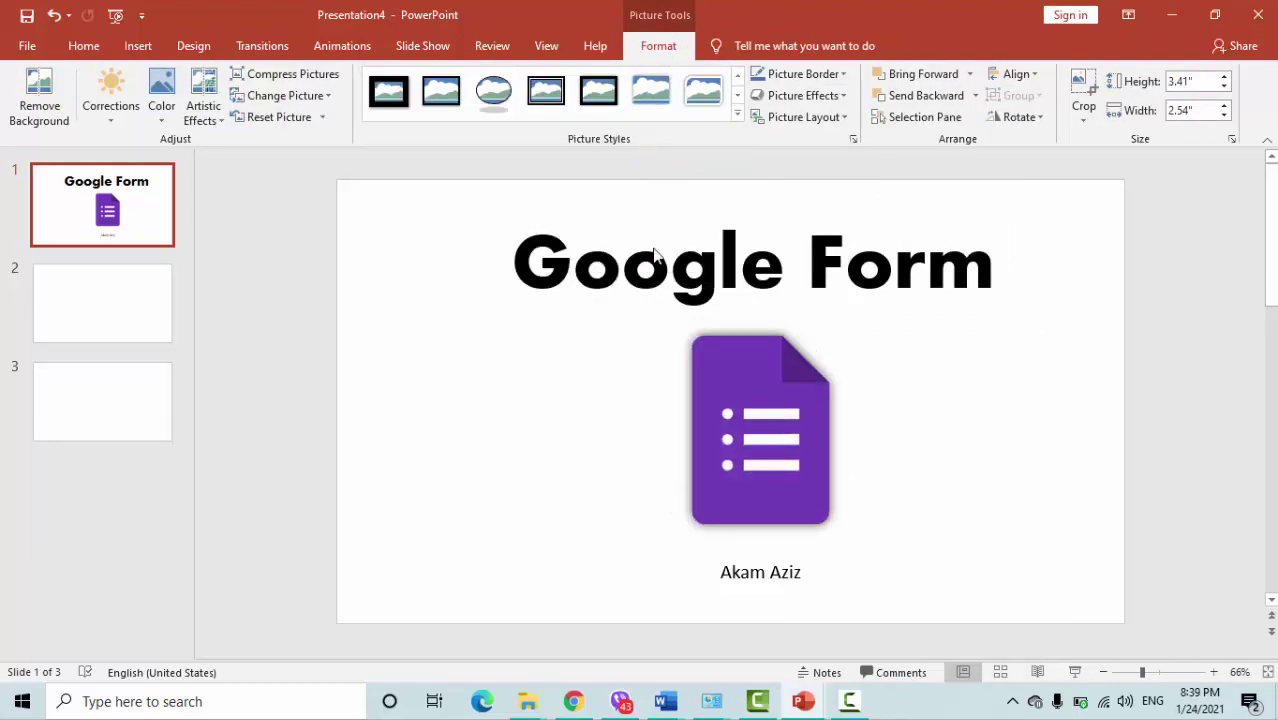
- Make the presenter's name below the icon one font size smaller
left_click(770, 572)
triple_click(770, 572)
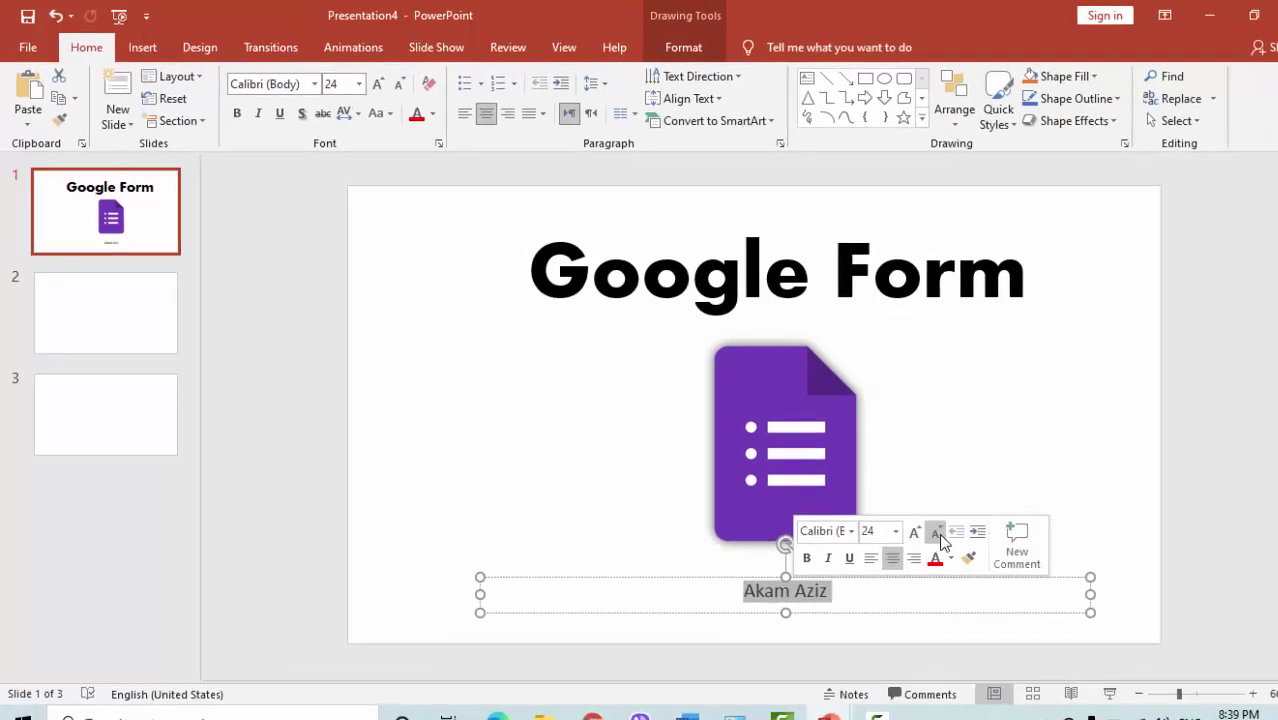
left_click(1140, 465)
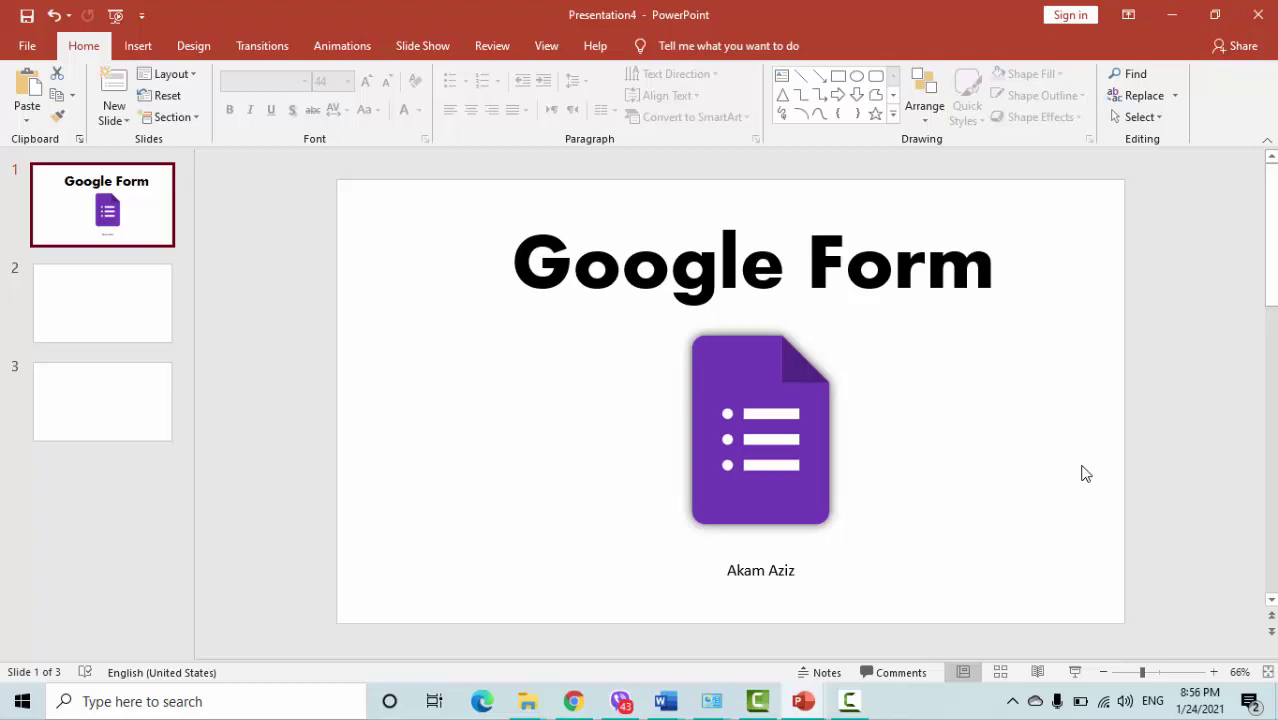
- Search Chrome images for 'google form logo'
left_click(563, 705)
left_click_drag(379, 150, 165, 143)
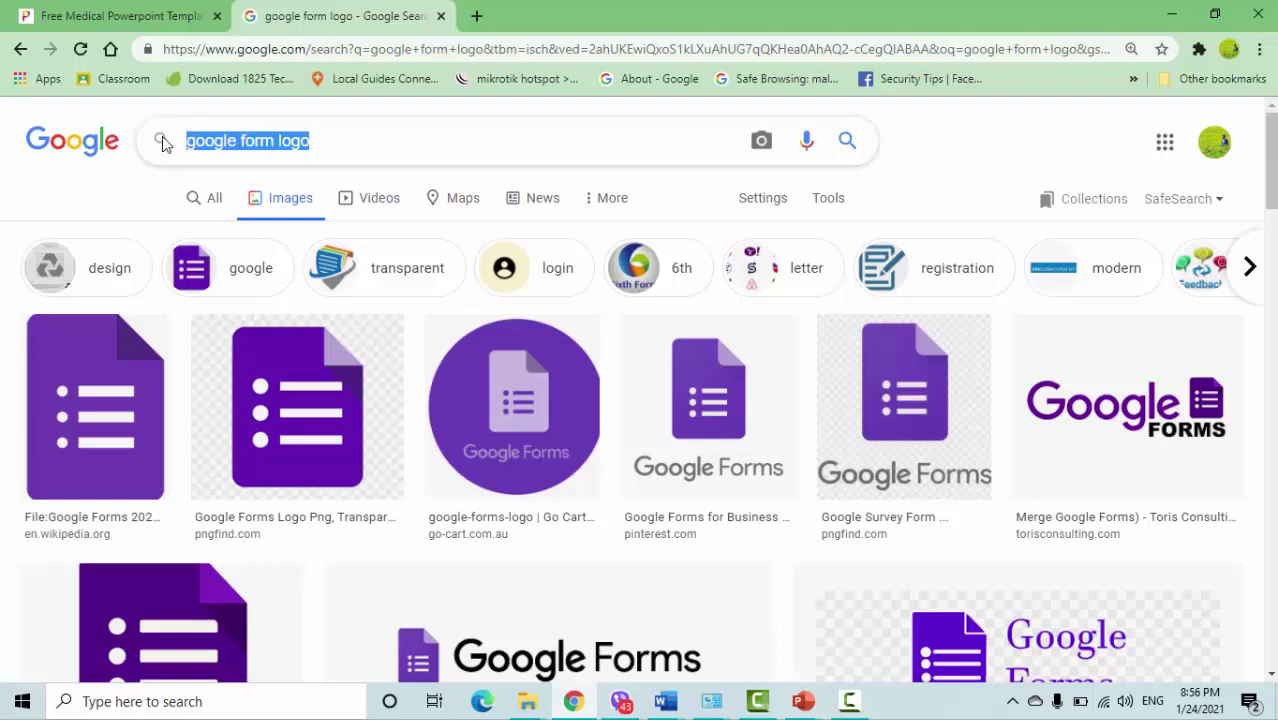
type("google f")
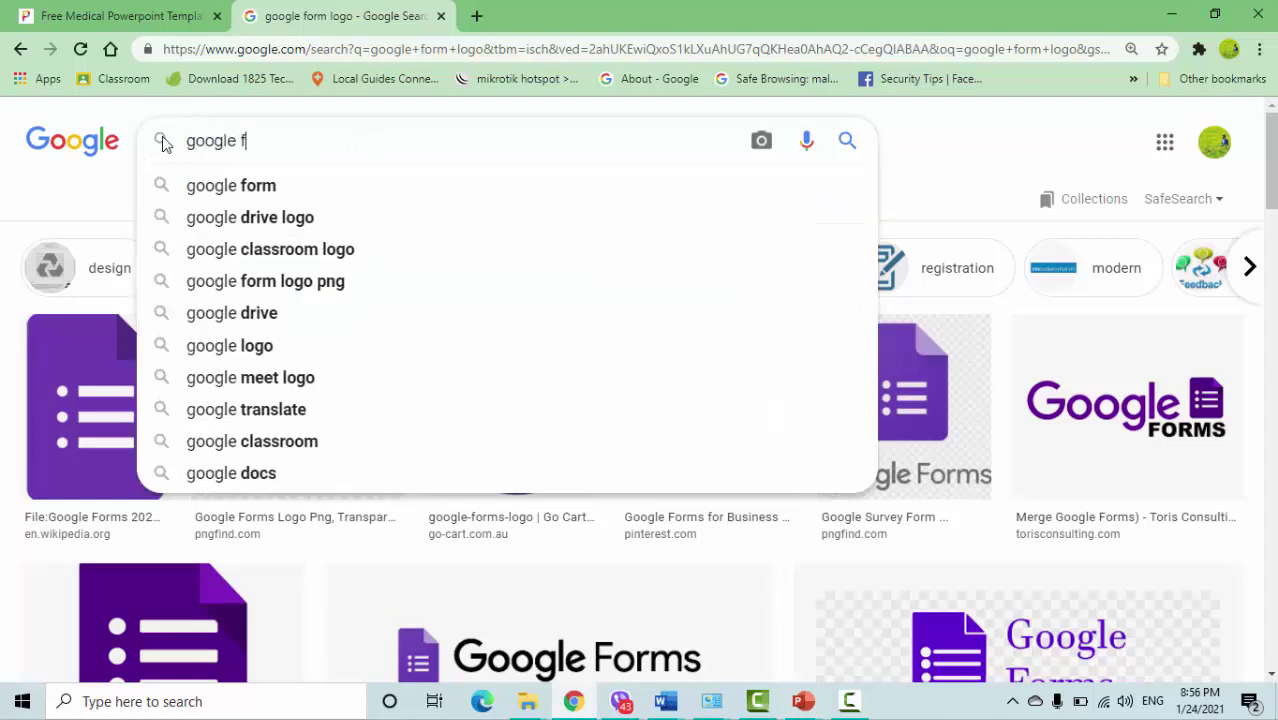
type("orm")
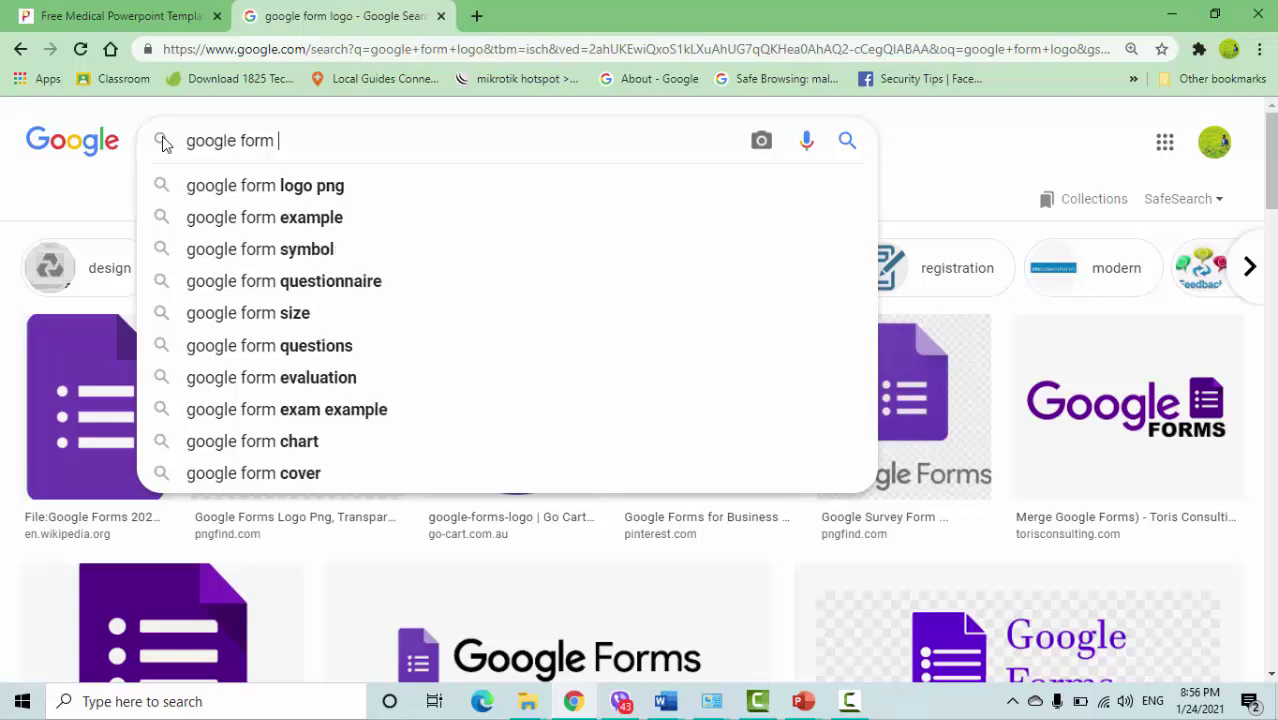
type(" logo")
key("Return")
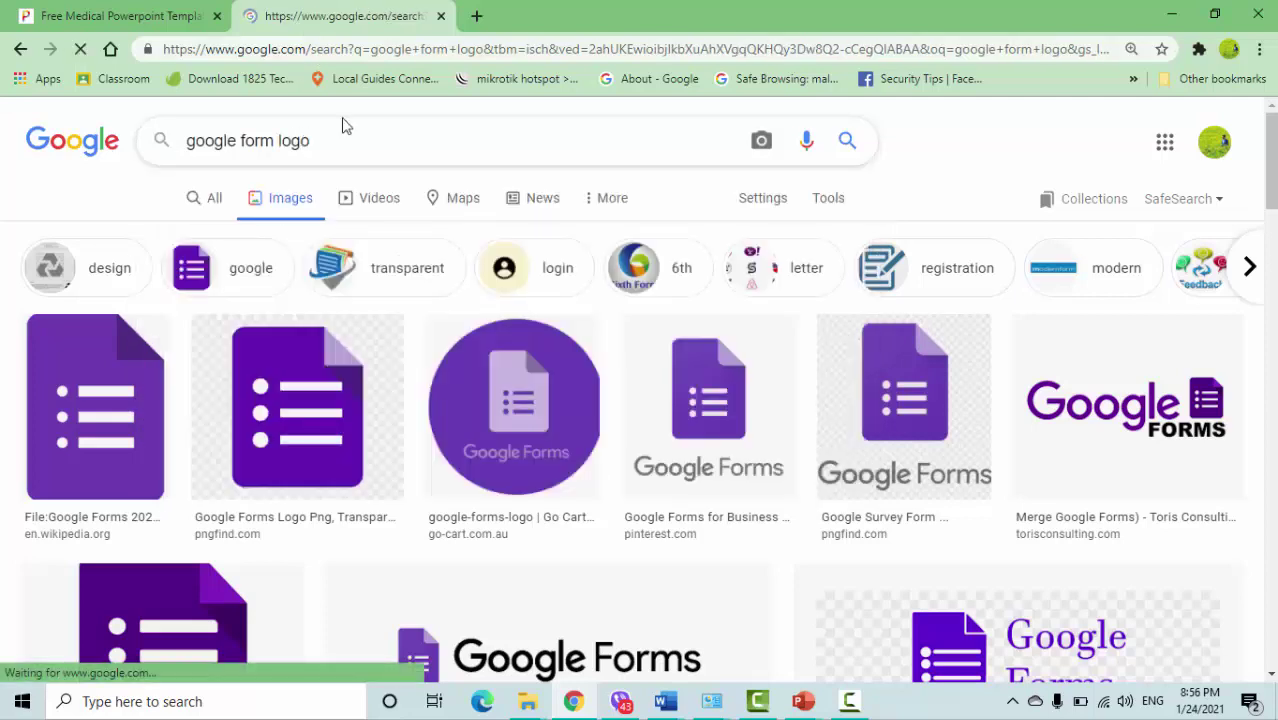
scroll(593, 400, "down", 3)
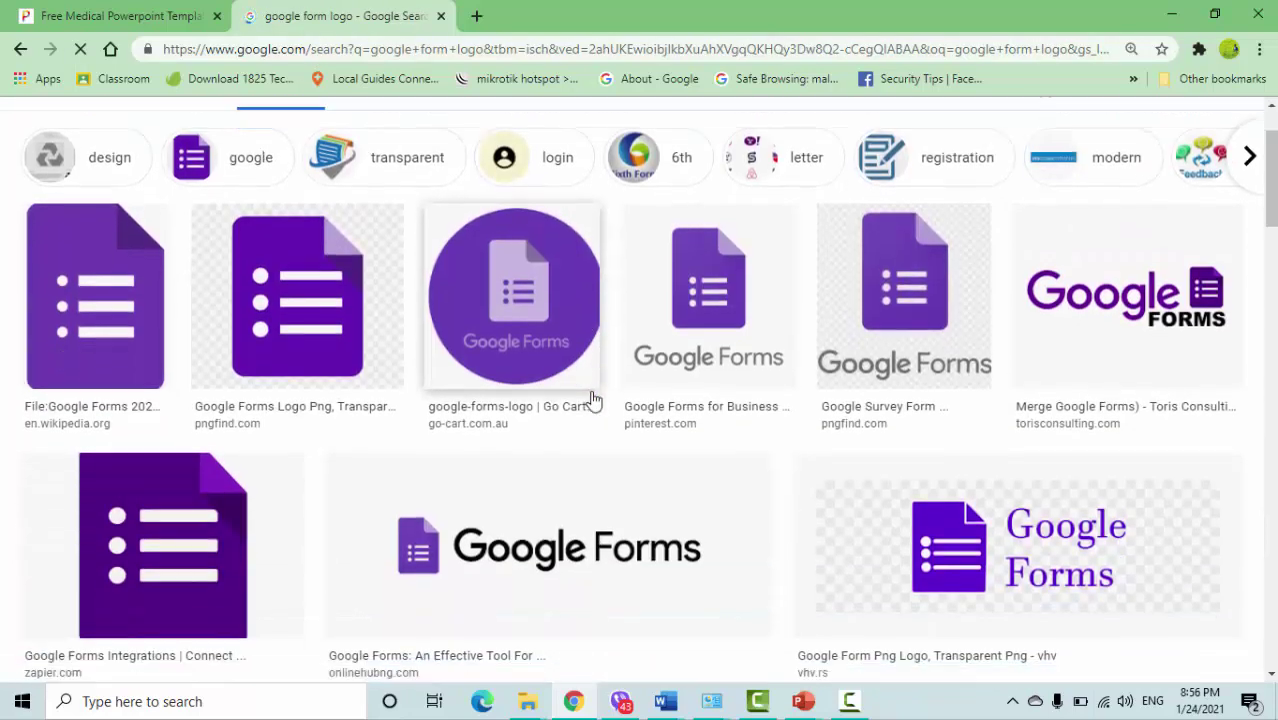
scroll(593, 400, "up", 3)
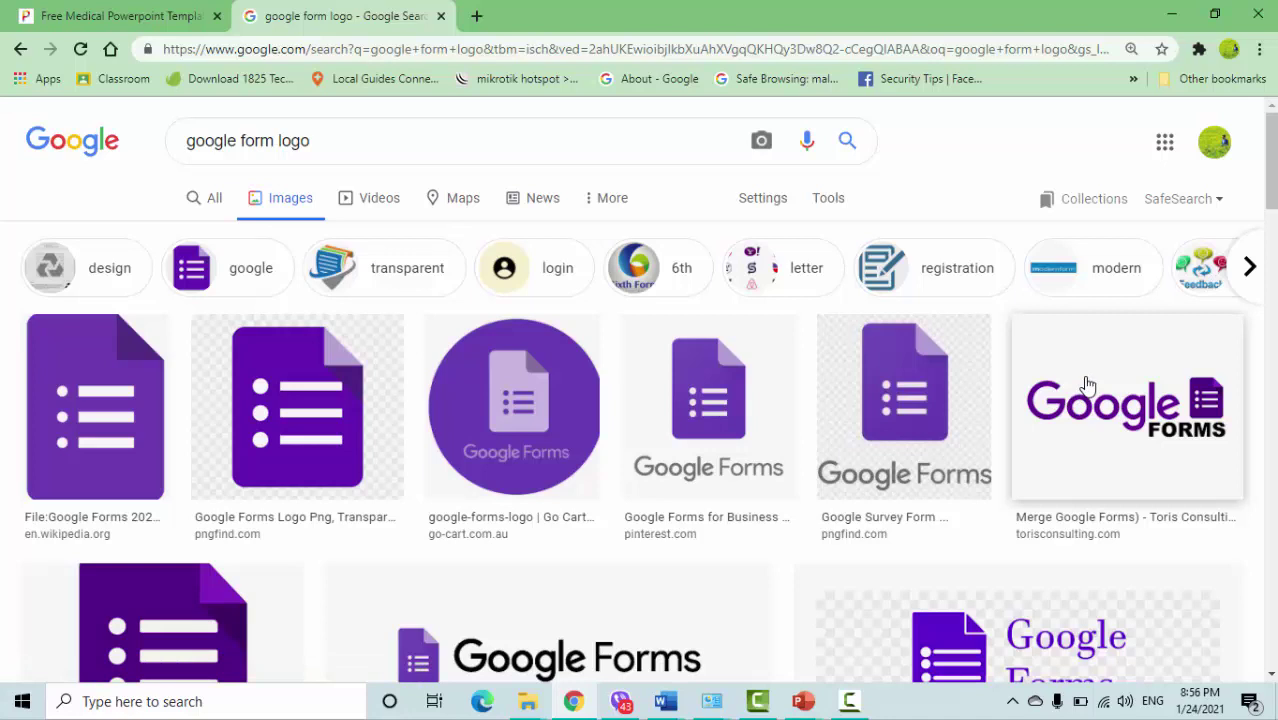
- Copy the Google FORMS wordmark image from its preview
left_click(1088, 385)
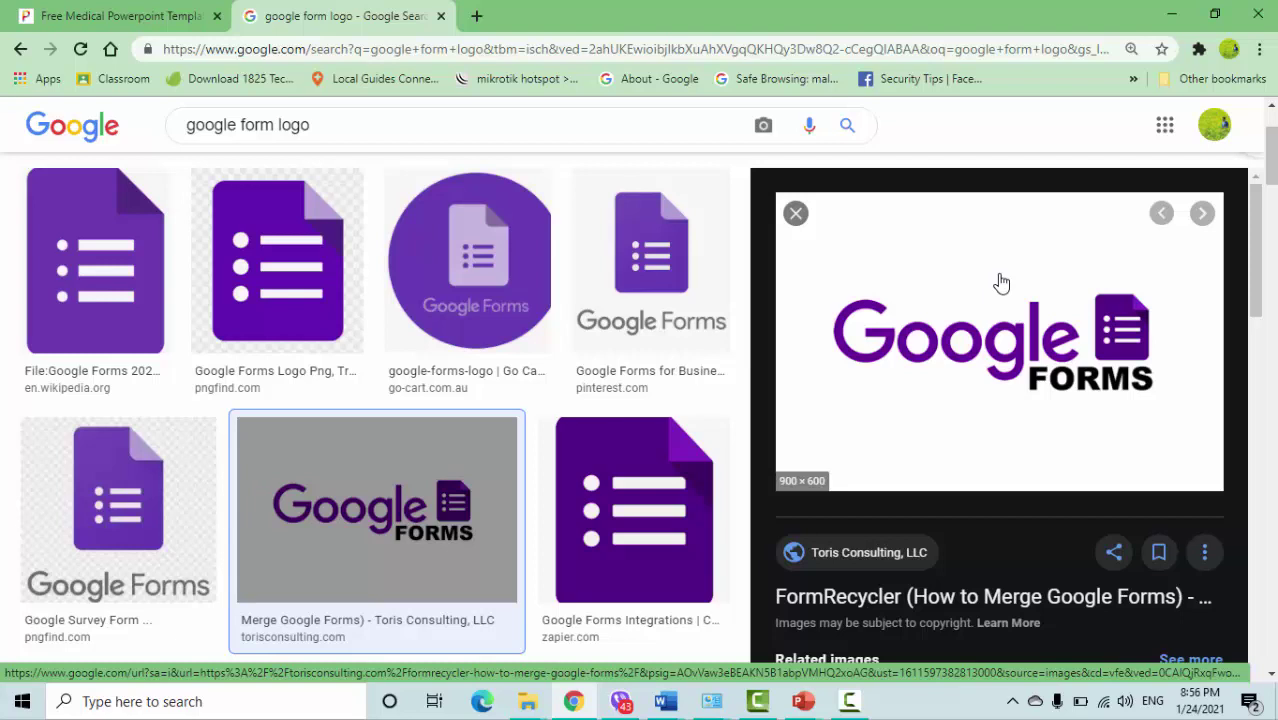
right_click(991, 295)
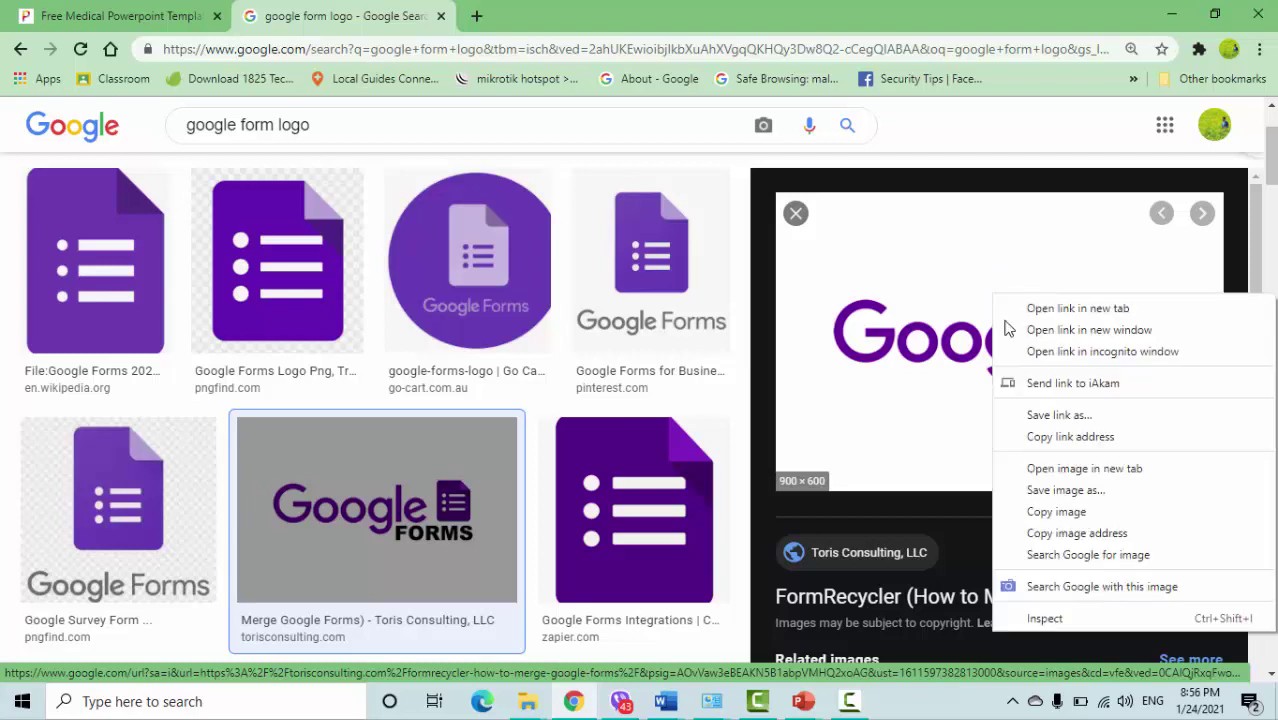
left_click(1058, 511)
- Paste the copied Google FORMS logo onto the empty slide 2 in PowerPoint
mouse_move(803, 701)
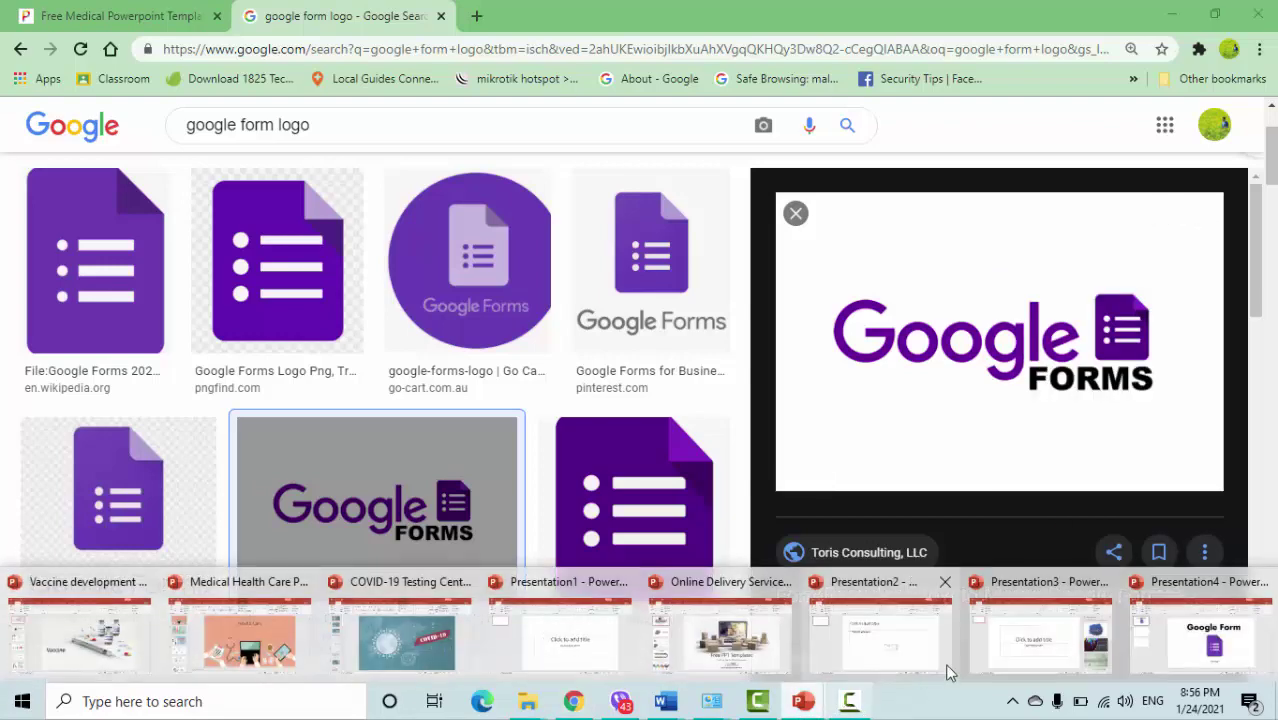
left_click(1205, 635)
left_click(114, 294)
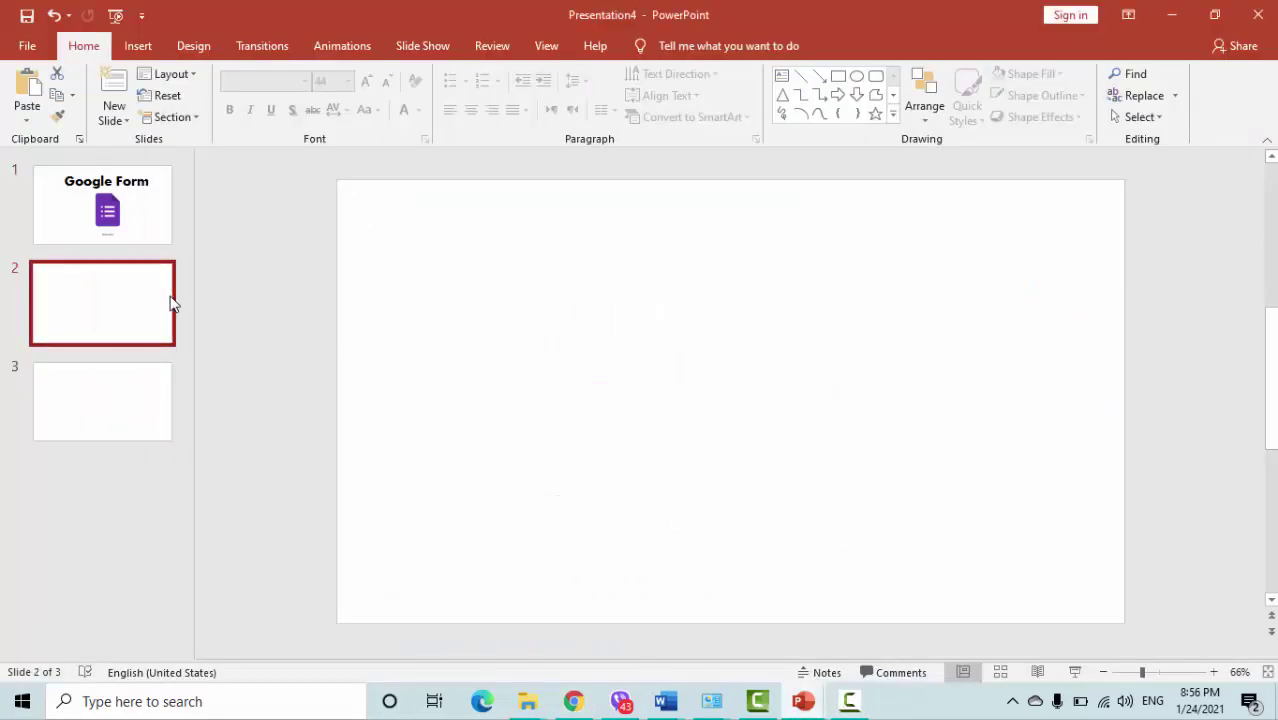
key("ctrl+v")
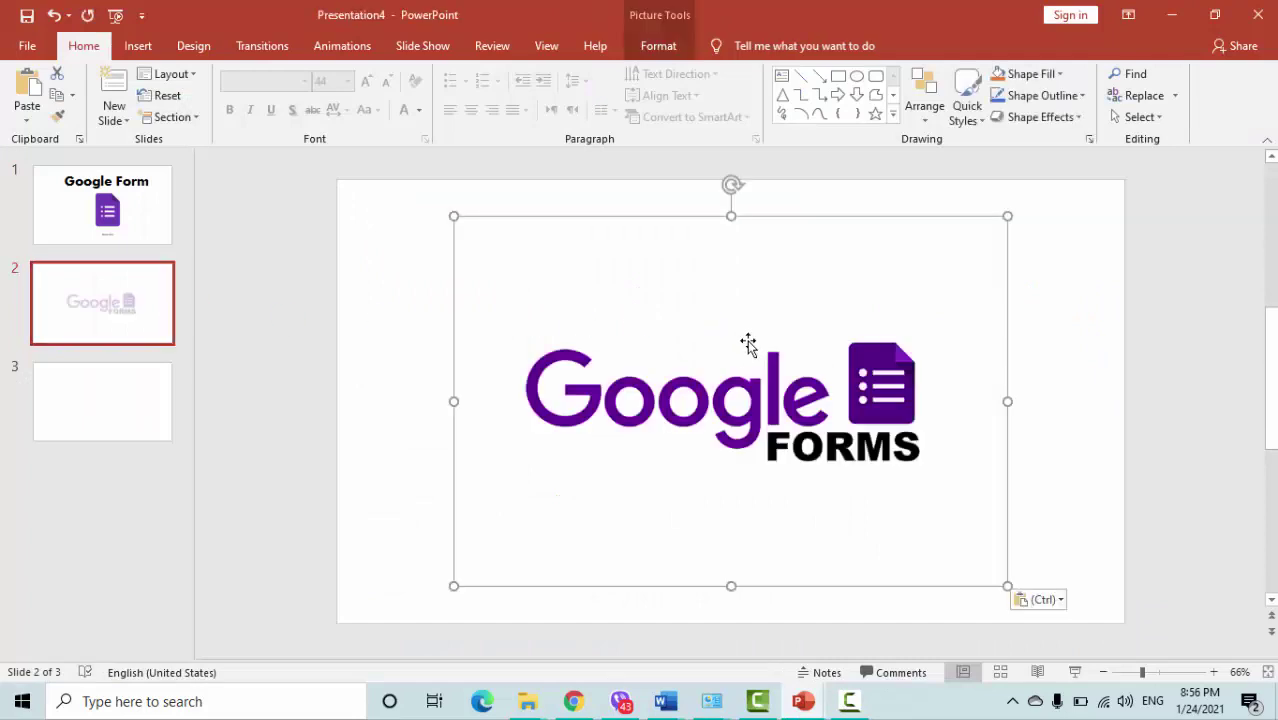
- Enlarge the logo to span most of slide 2 and centre it
left_click_drag(766, 347, 659, 328)
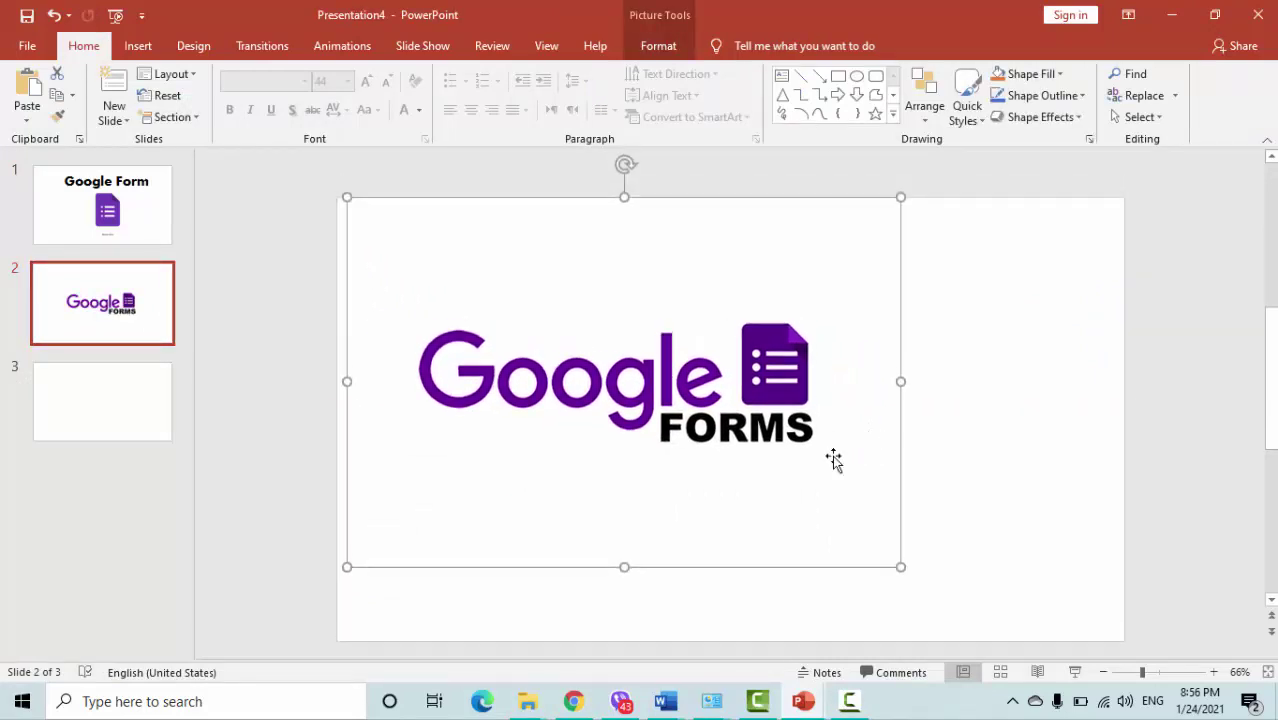
left_click_drag(905, 570, 1030, 632)
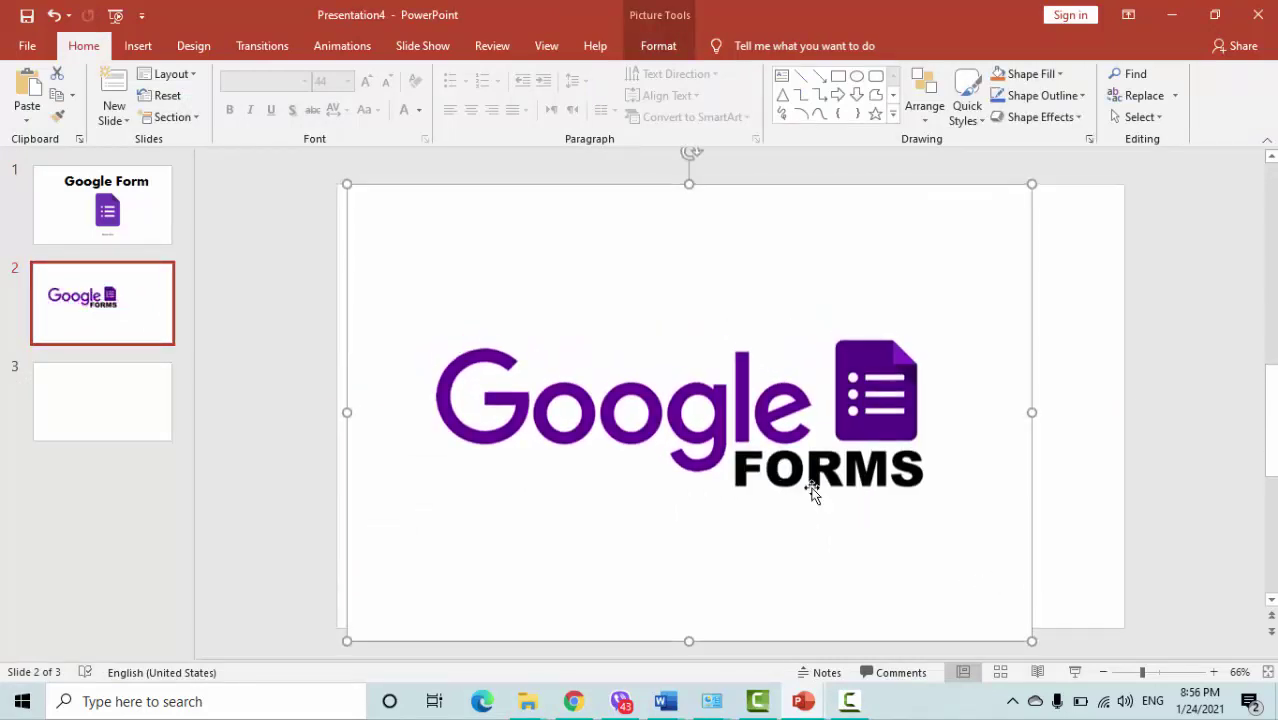
left_click_drag(813, 491, 784, 440)
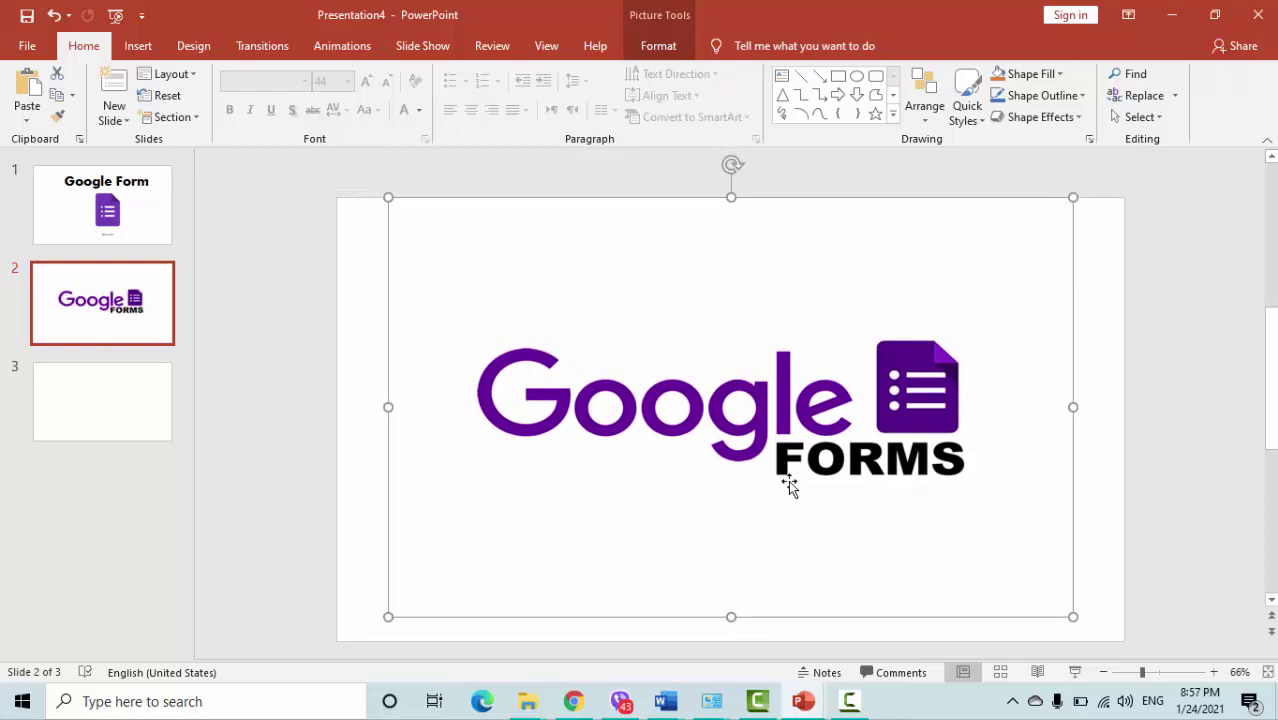
left_click(140, 46)
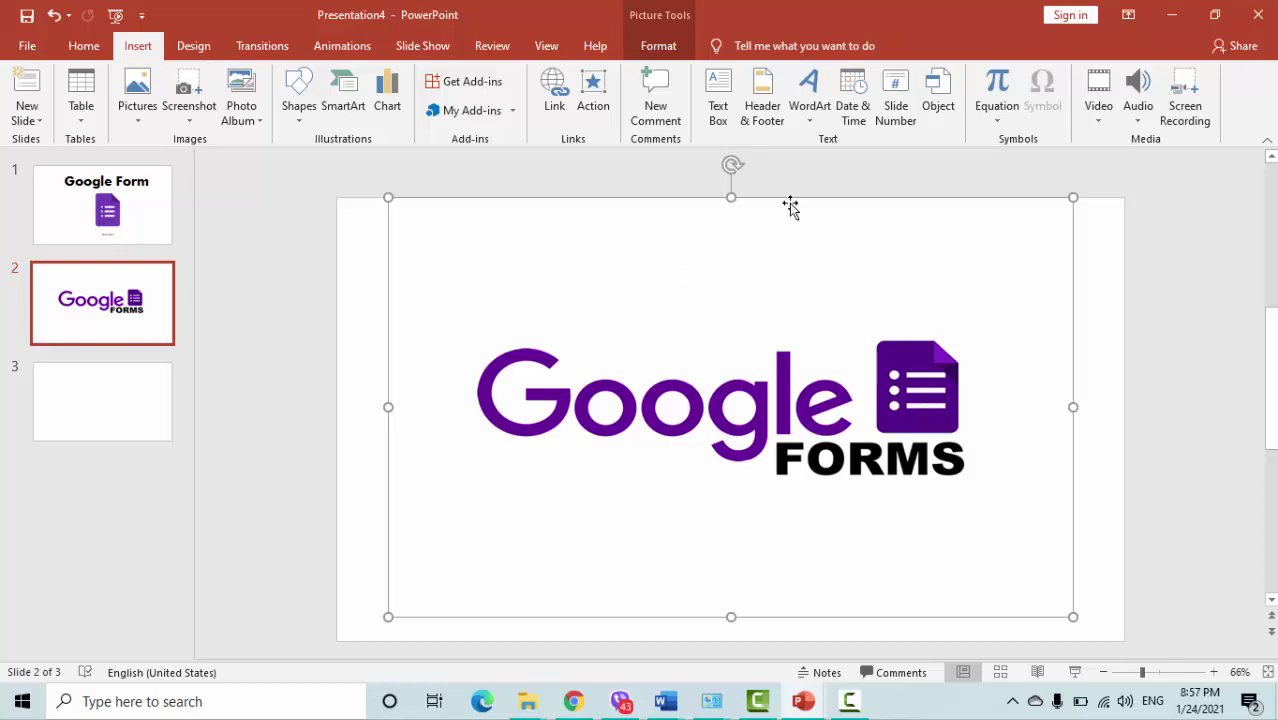
- Add a text box with the presenter's name below the Google FORMS logo and preview in Reading View
left_click(718, 100)
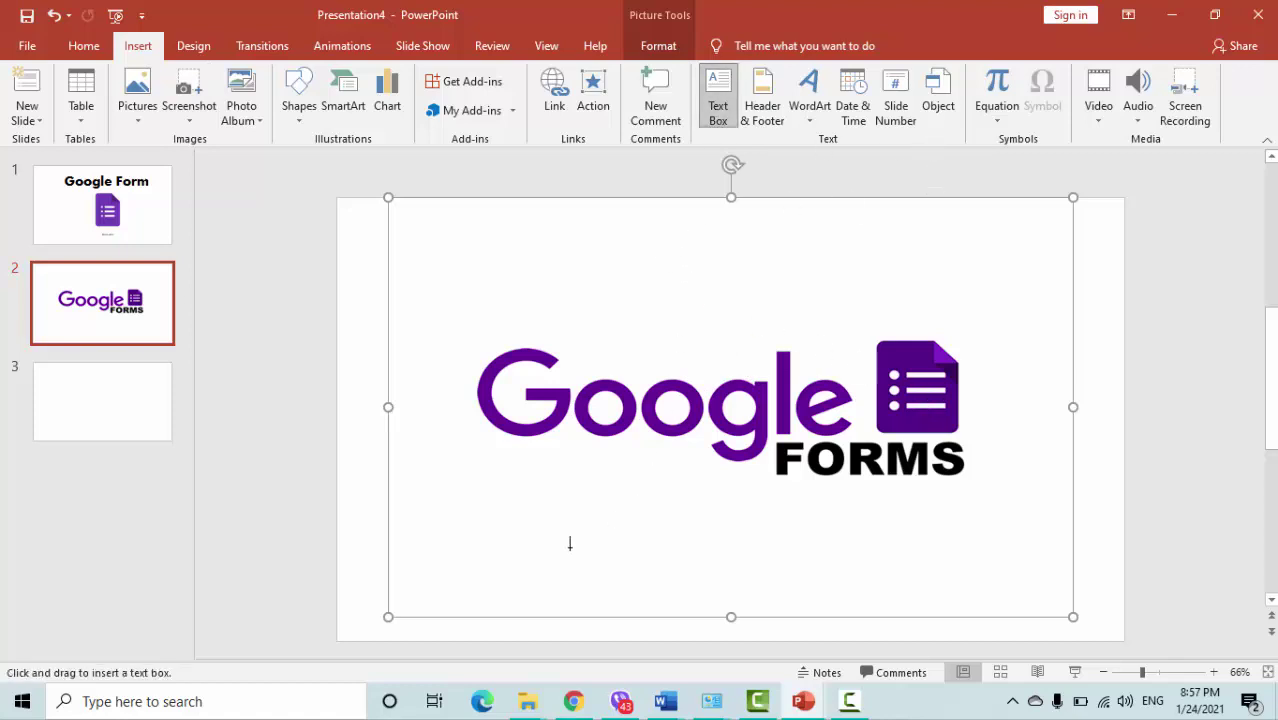
left_click_drag(570, 543, 824, 593)
key("ctrl+z")
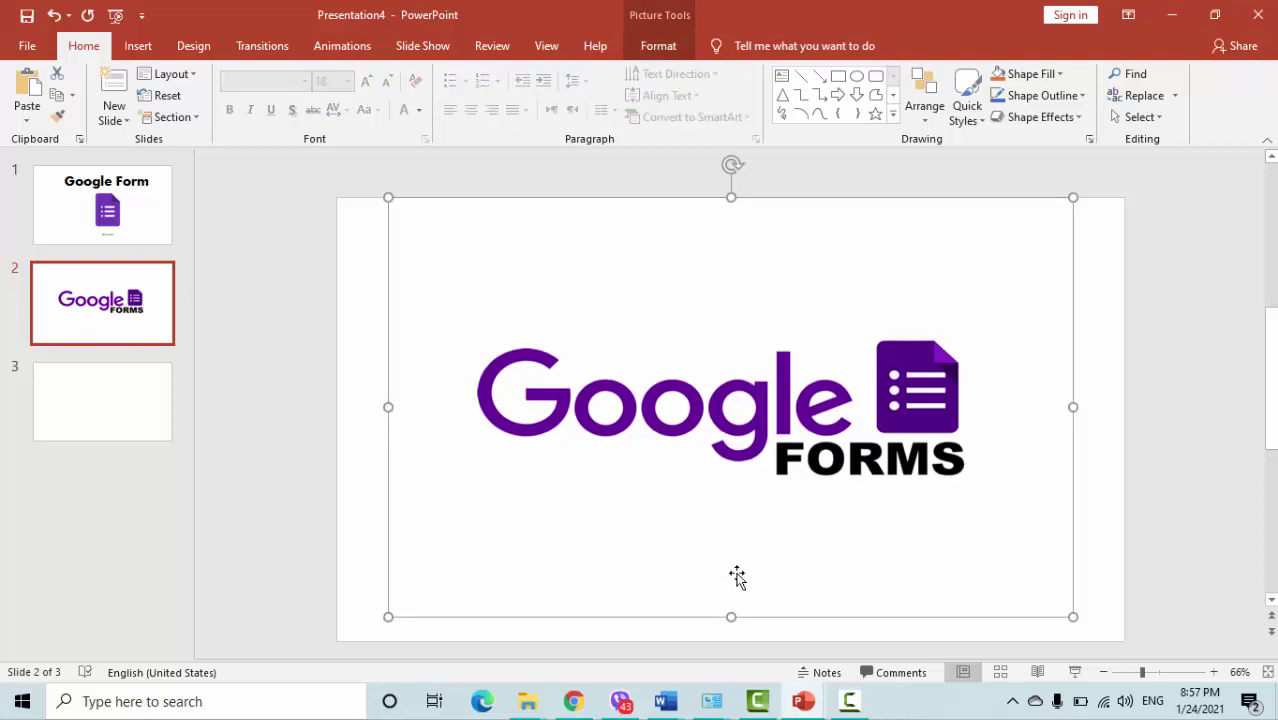
key("ctrl+y")
type("A")
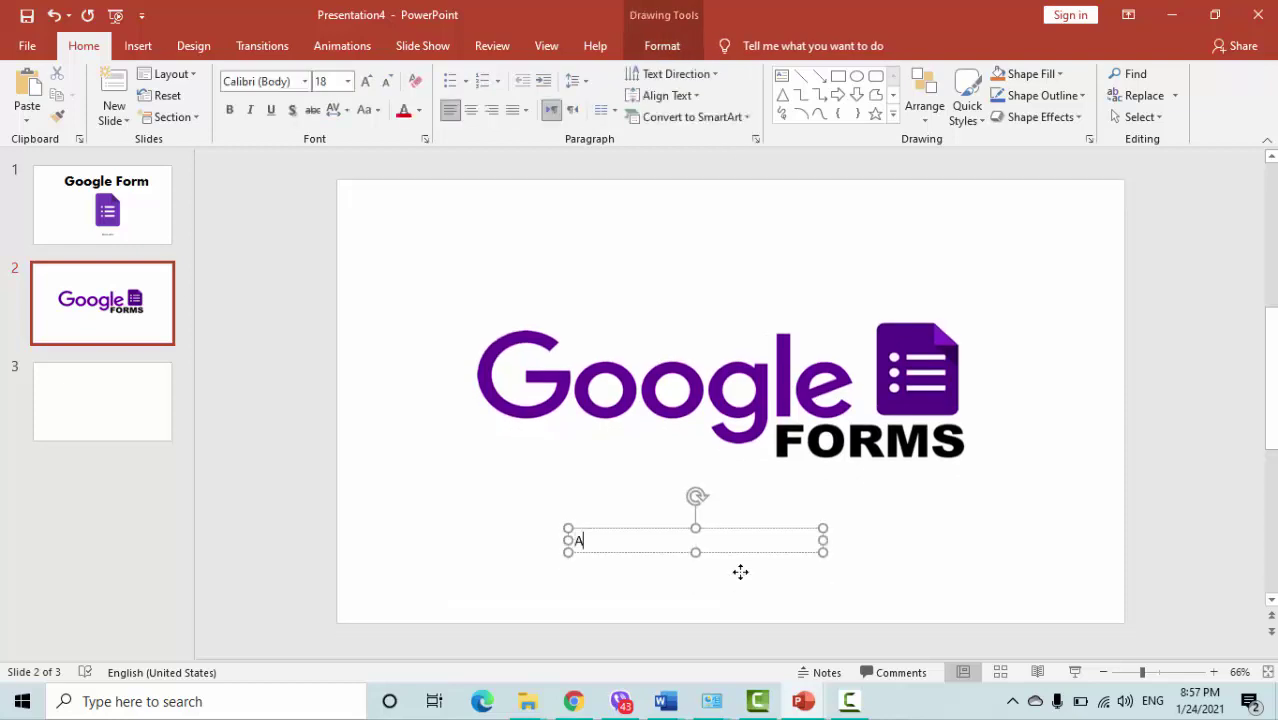
type("kam Aziz")
left_click_drag(768, 553, 895, 592)
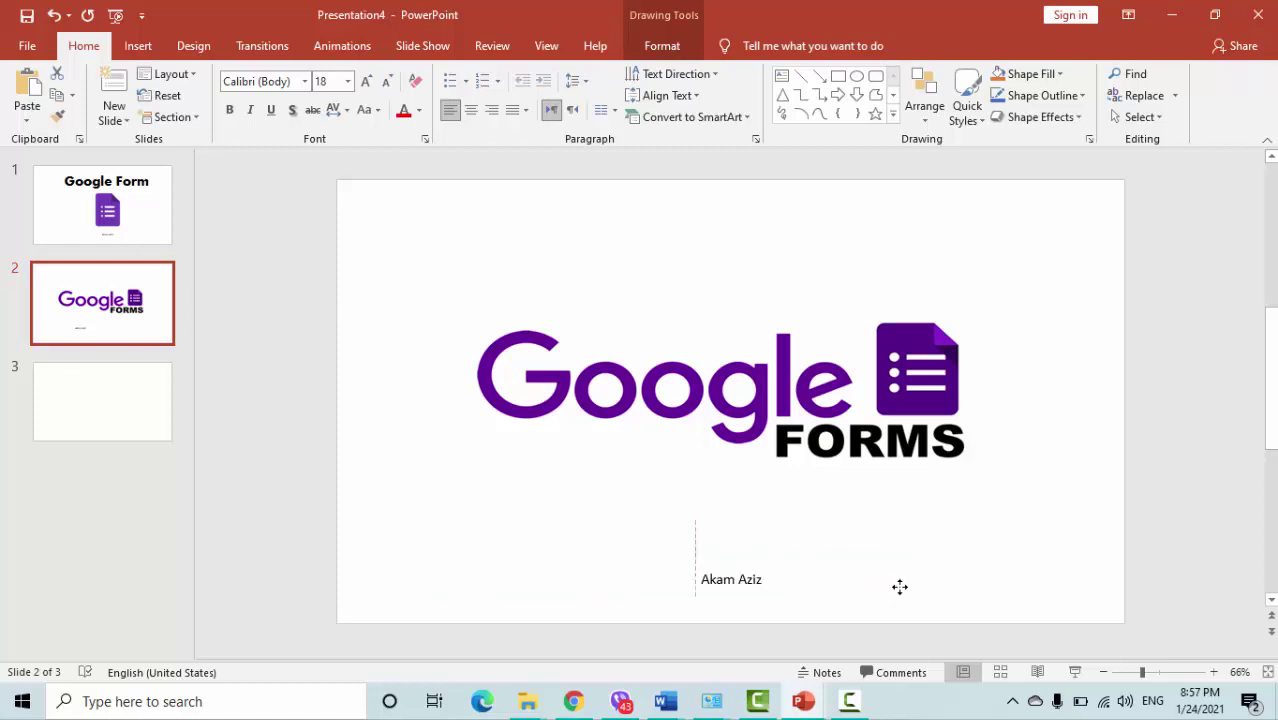
left_click(1038, 672)
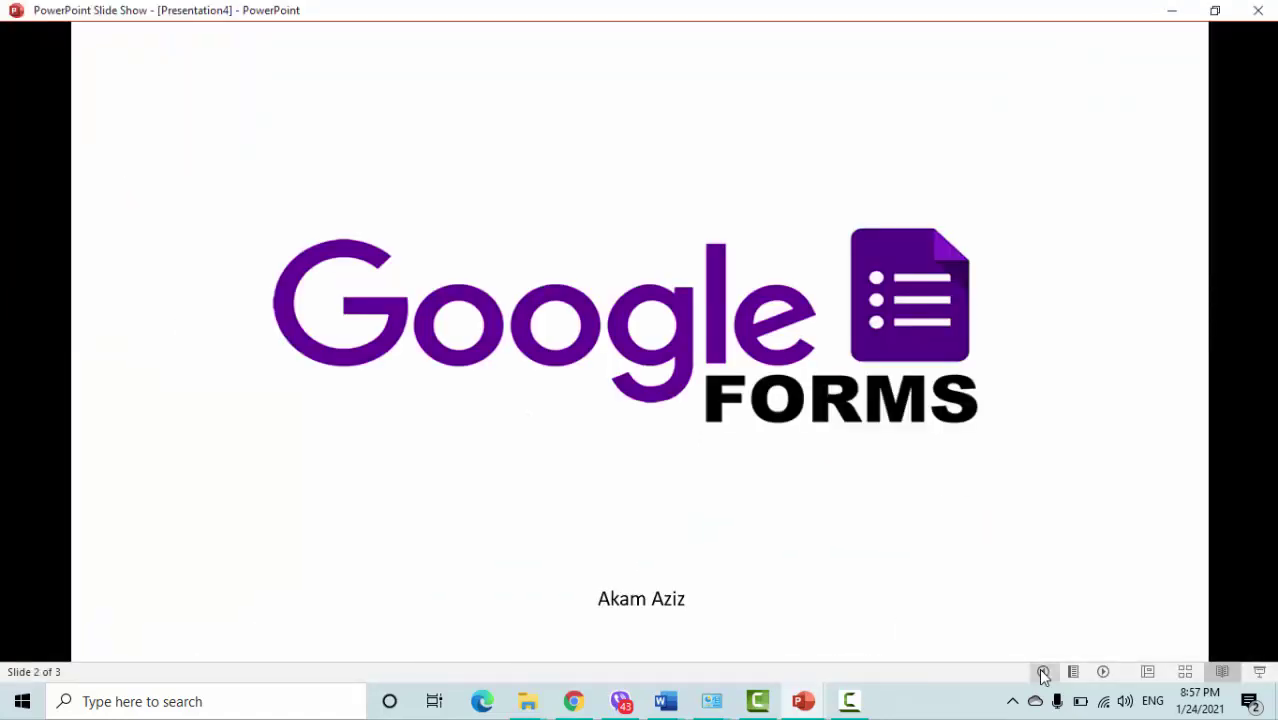
- Exit Reading View and bring up the Vaccine development presentation window
key("Escape")
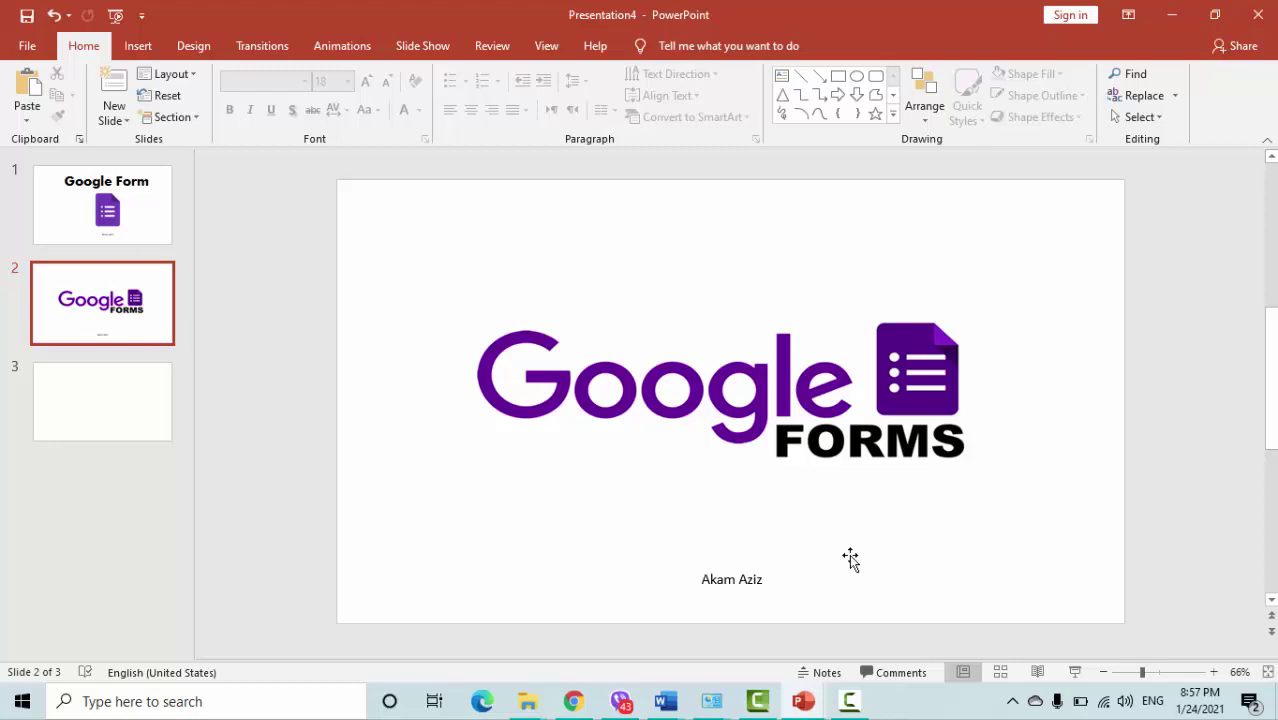
left_click(799, 704)
left_click(100, 630)
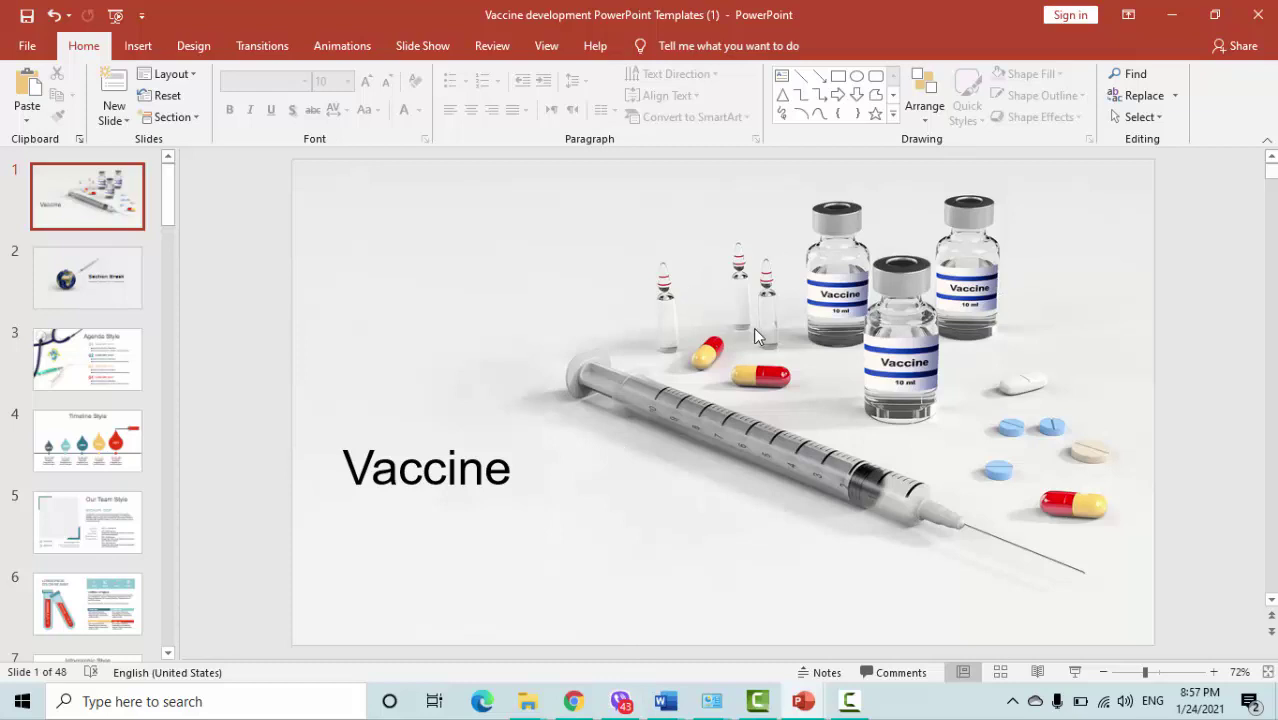
- Nudge the Vaccine title slightly lower, then bring up the Medical Health Care deck
left_click(560, 440)
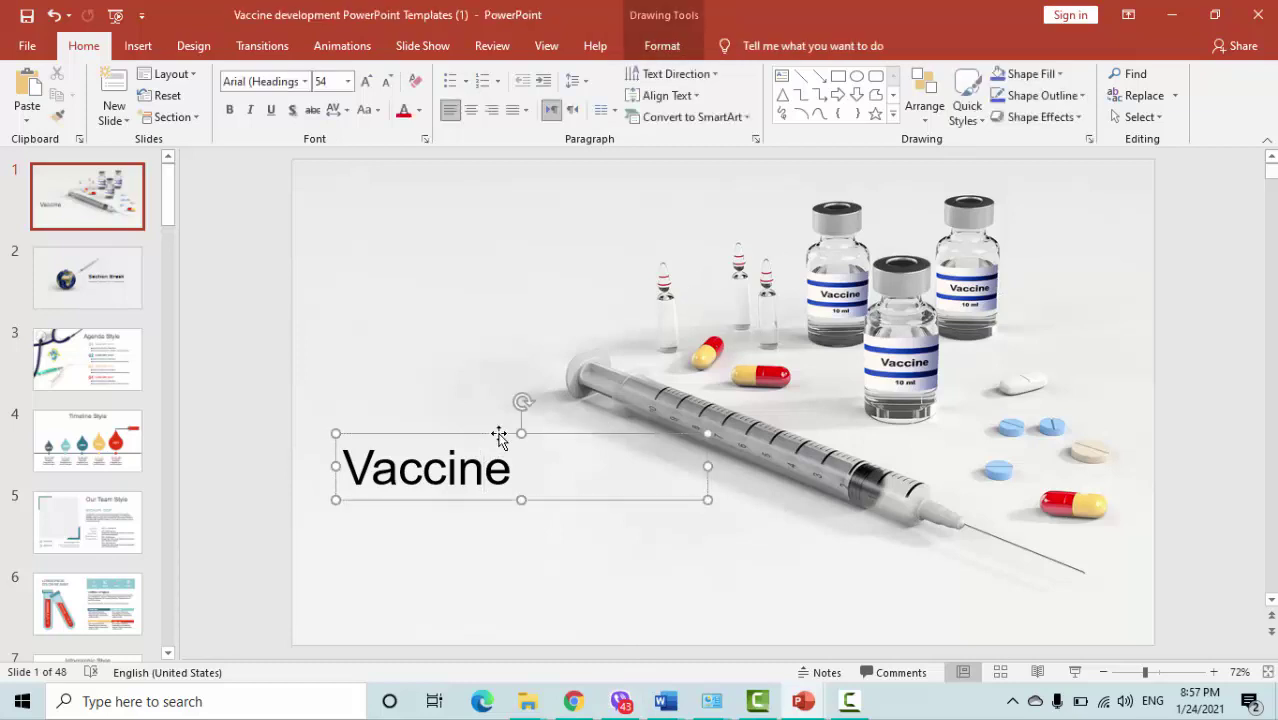
left_click_drag(499, 437, 499, 474)
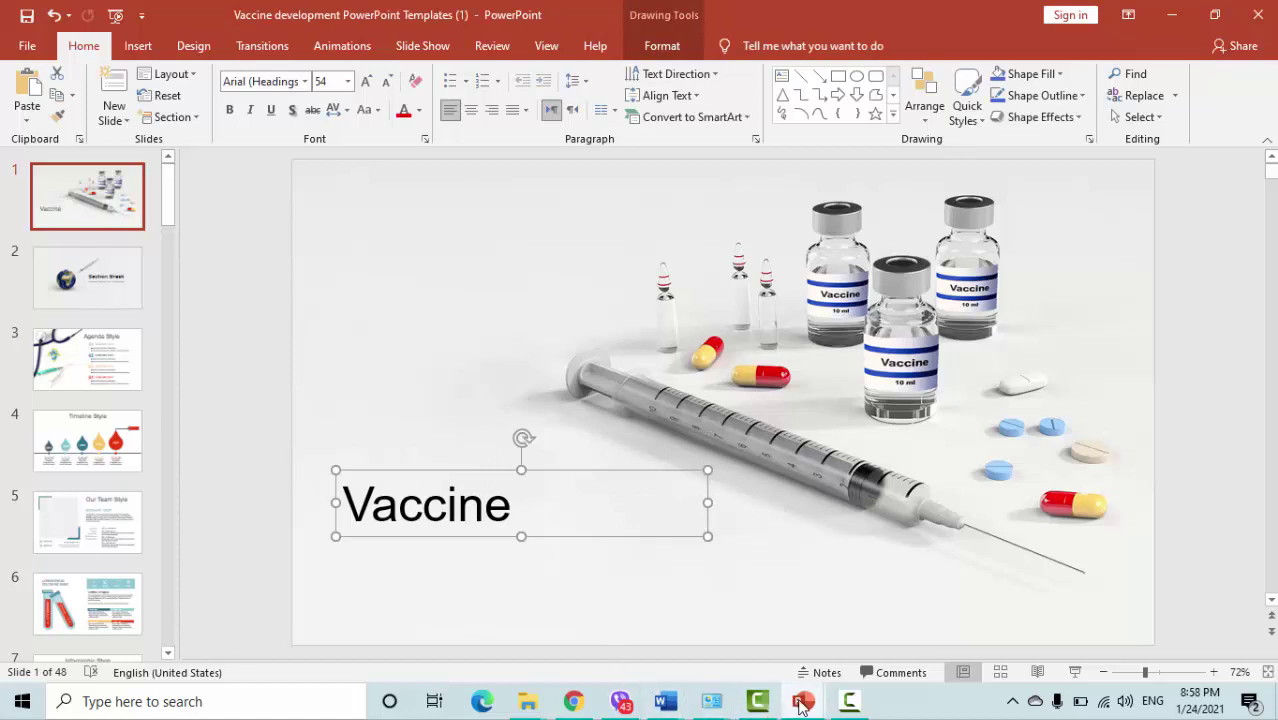
mouse_move(802, 706)
left_click(279, 644)
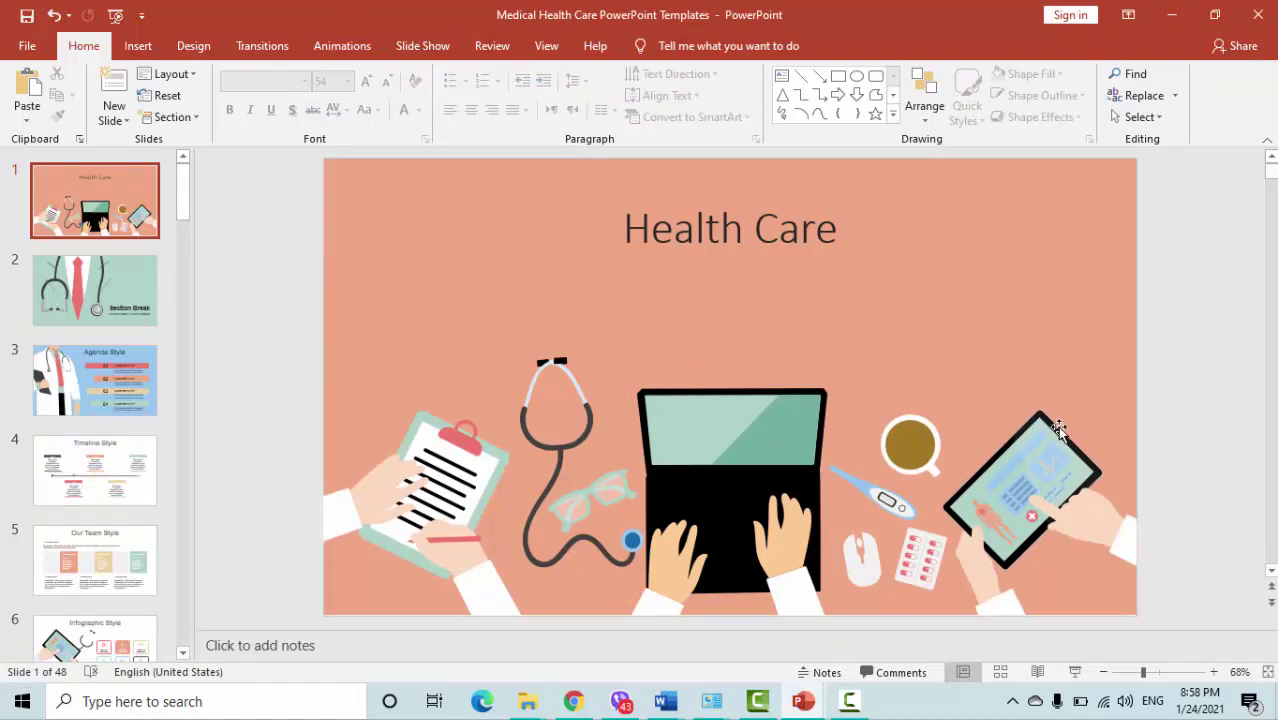
- Select the whole 'Health Care' title on the first slide and bring Chrome forward
left_click(456, 452)
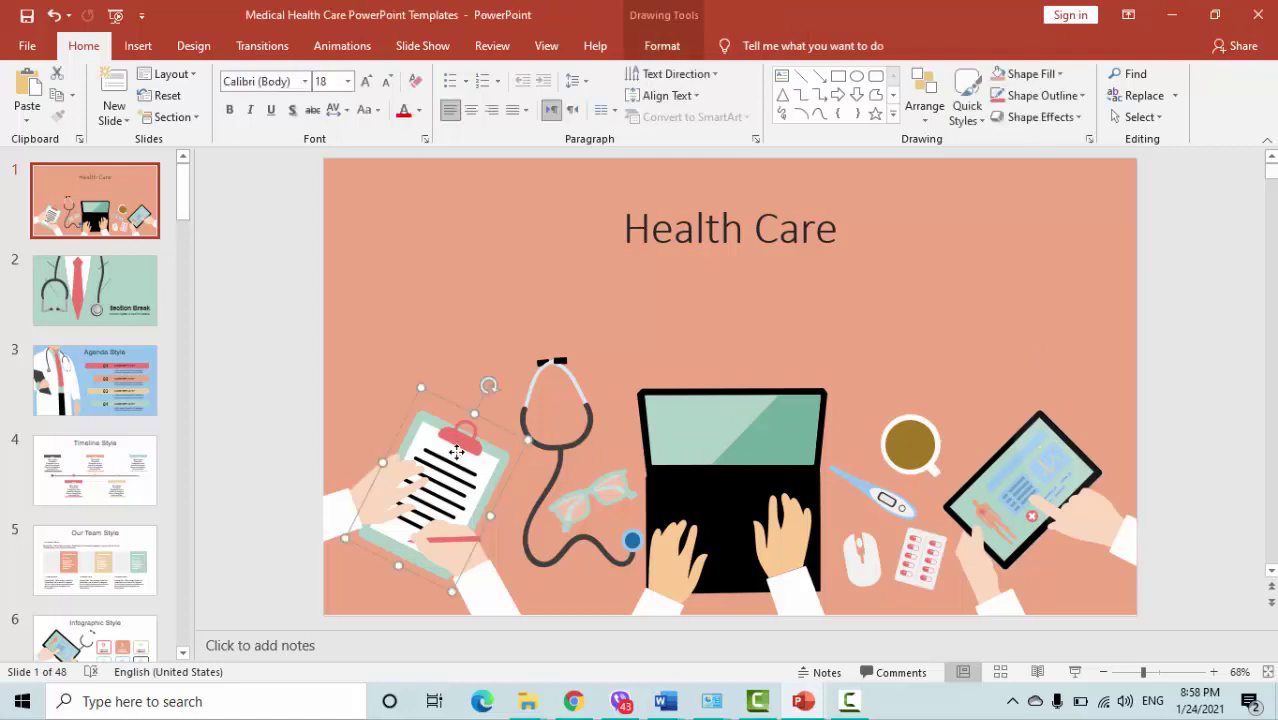
left_click(673, 437)
left_click(990, 448)
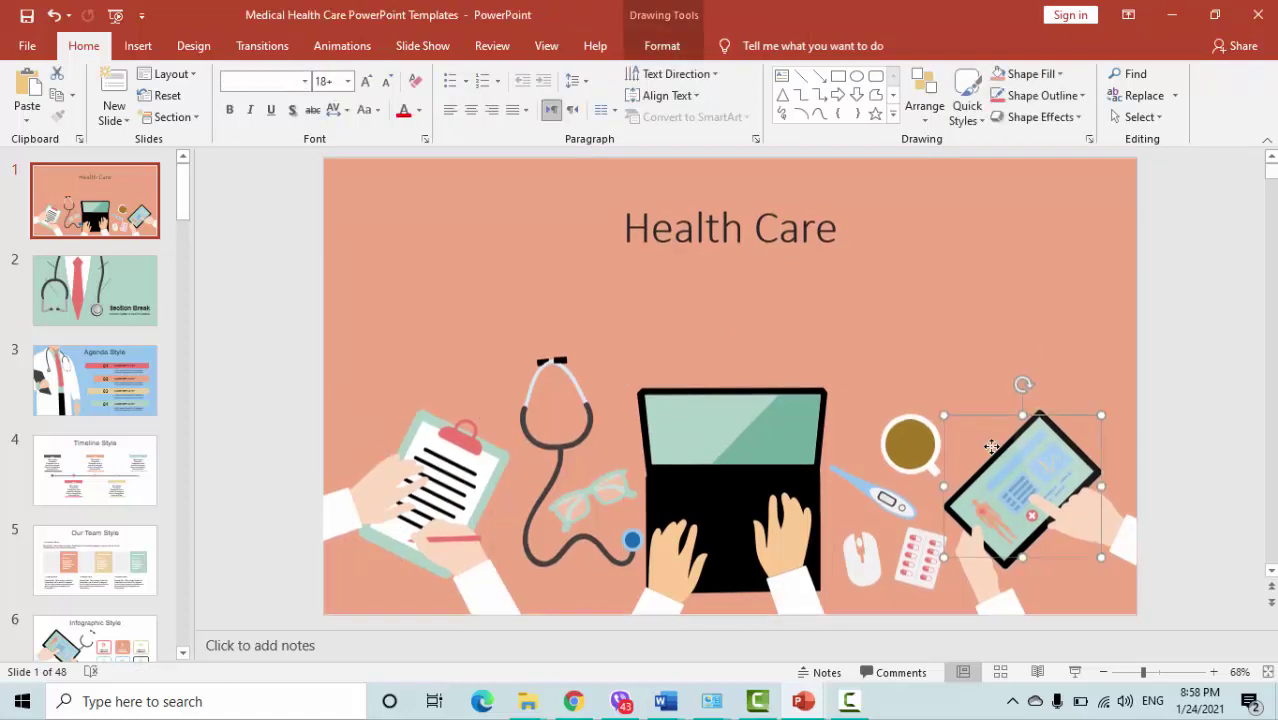
left_click(793, 437)
triple_click(781, 224)
key("ctrl+c")
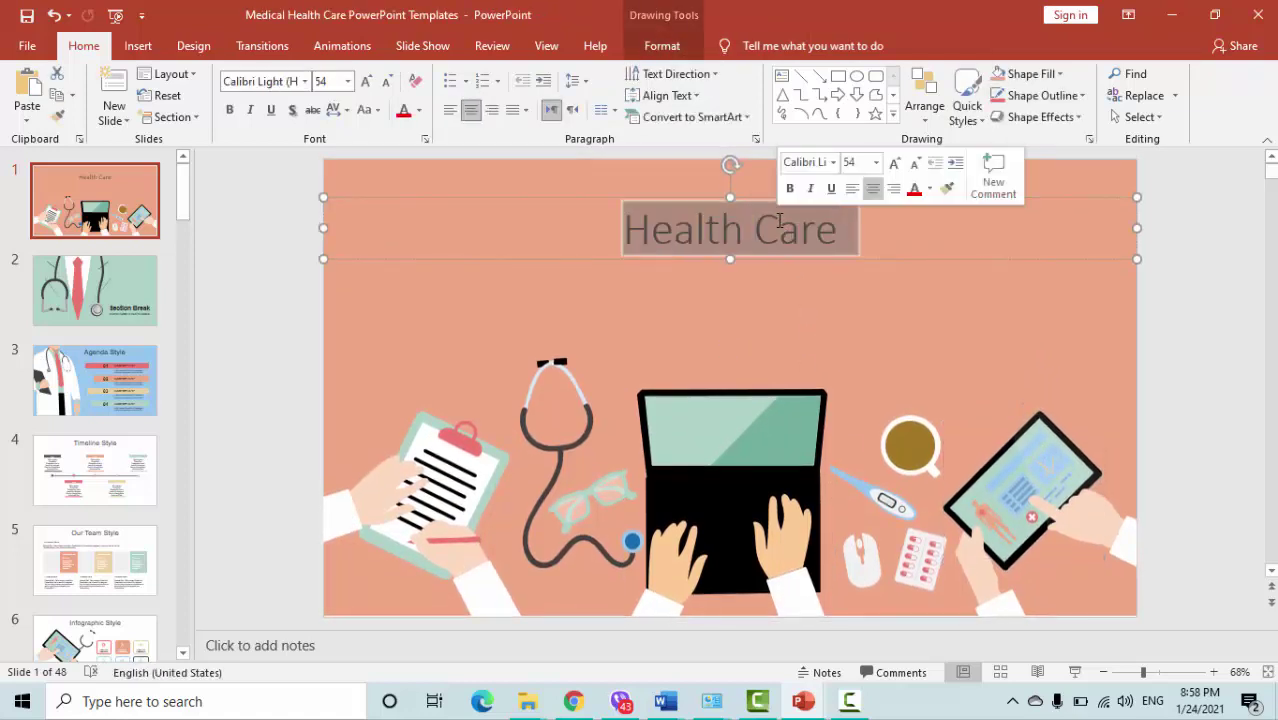
left_click(576, 700)
- In a new tab, search the web for 'Health Care logo'
left_click(476, 16)
key("ctrl+v")
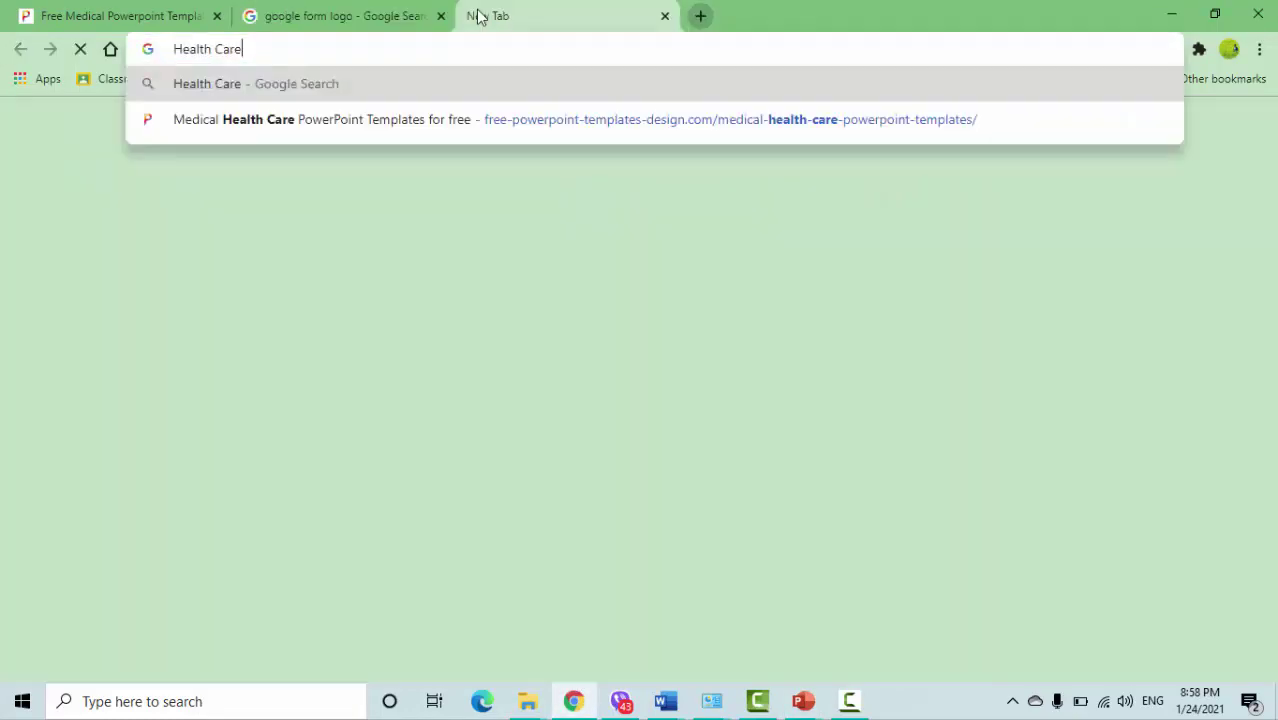
type("log")
key("Return")
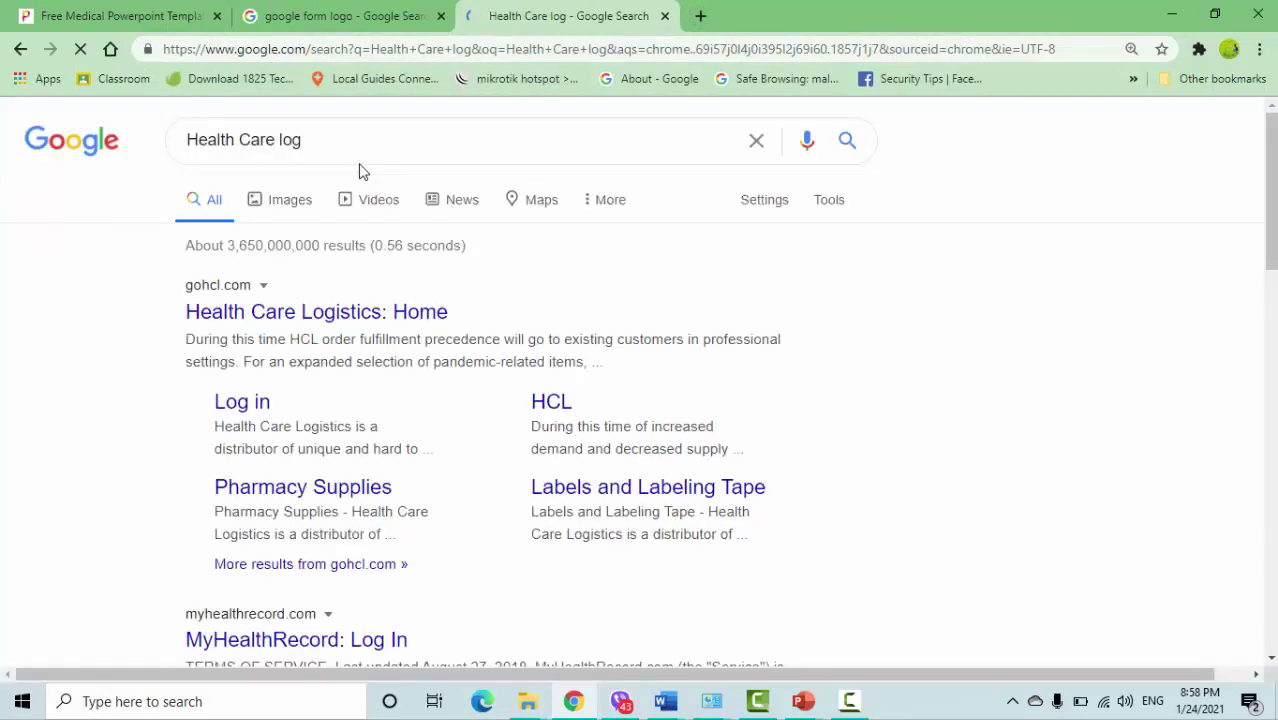
left_click(315, 143)
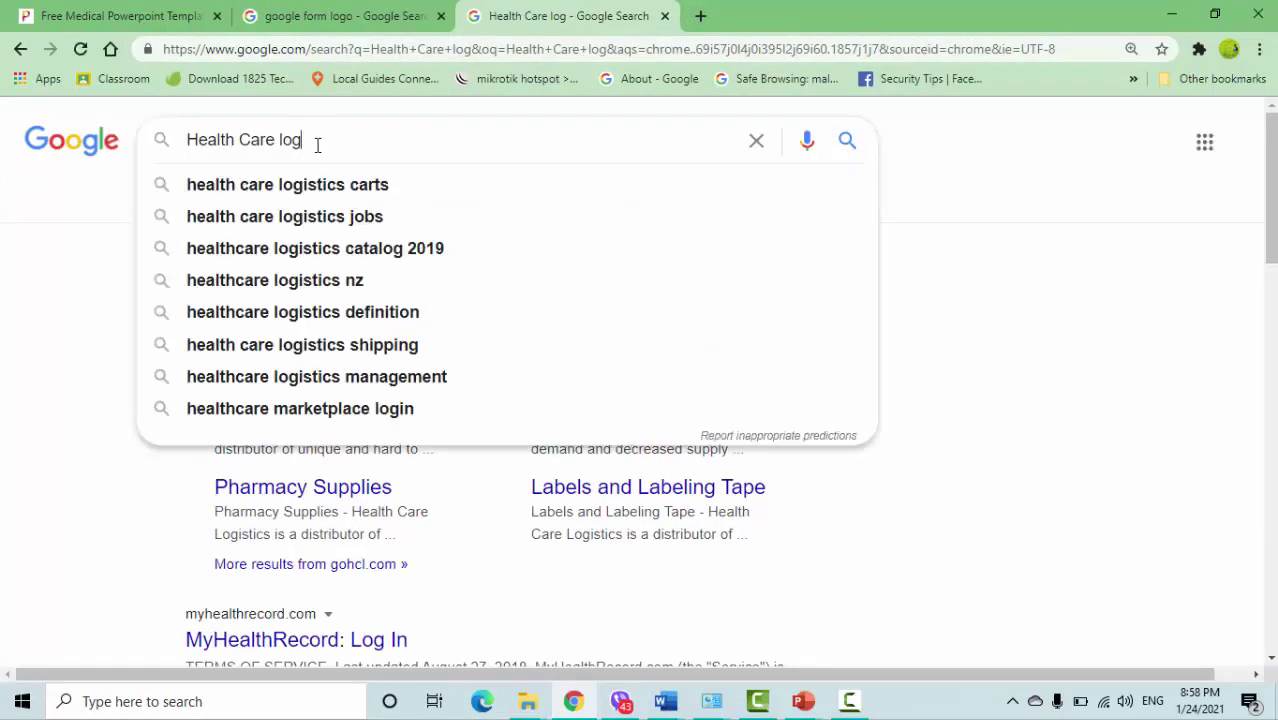
type("0")
key("BackSpace")
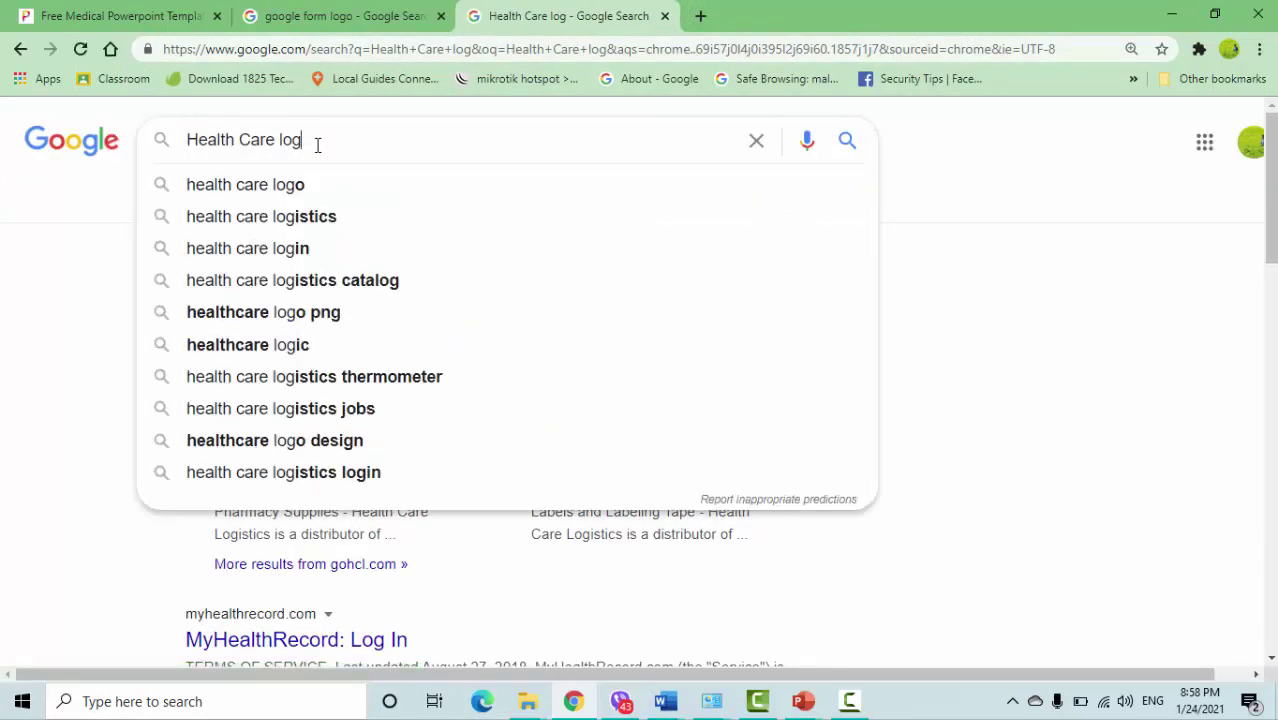
type("o")
key("Return")
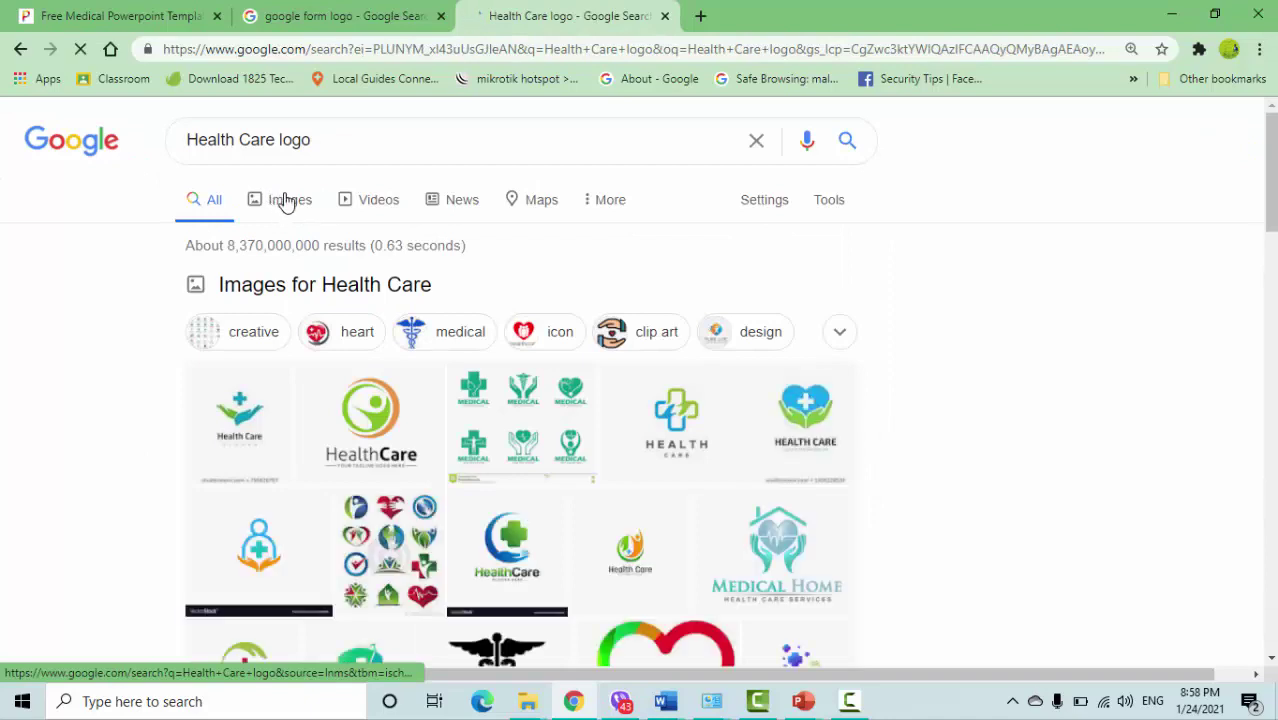
- Copy the green-hand HealthCare logo from vectorstock in the image results
left_click(287, 201)
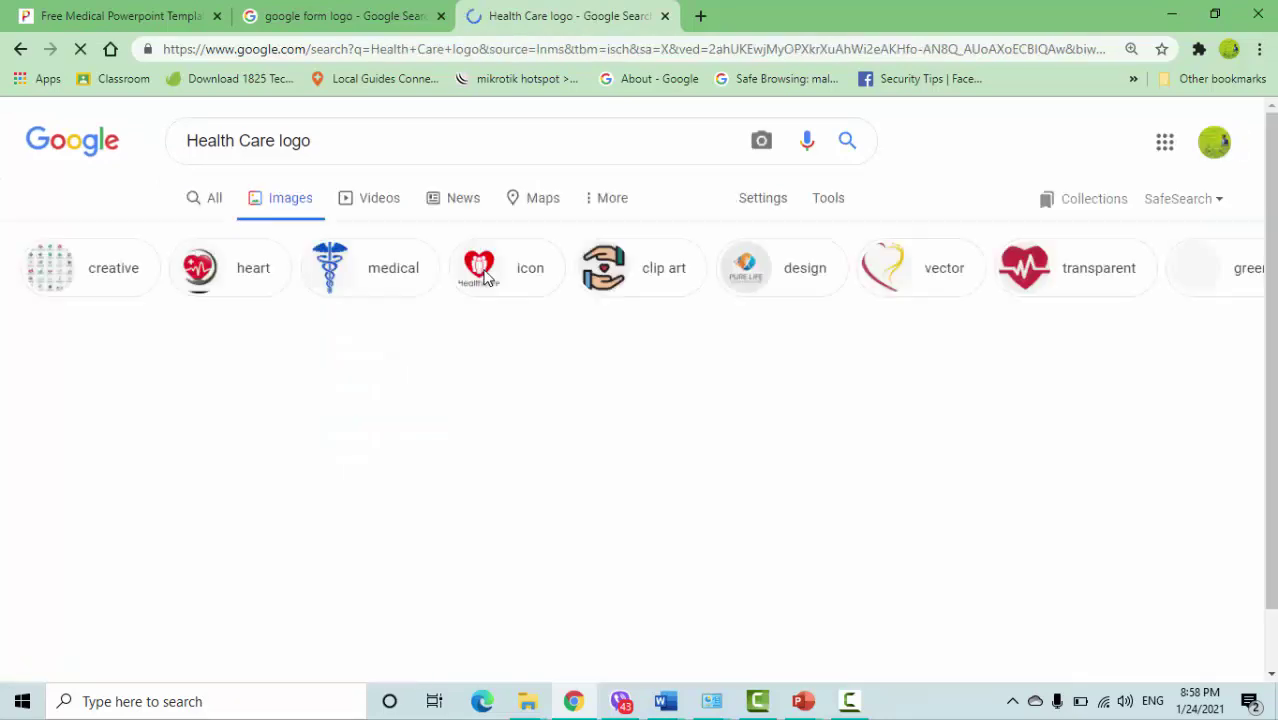
scroll(485, 279, "down", 2)
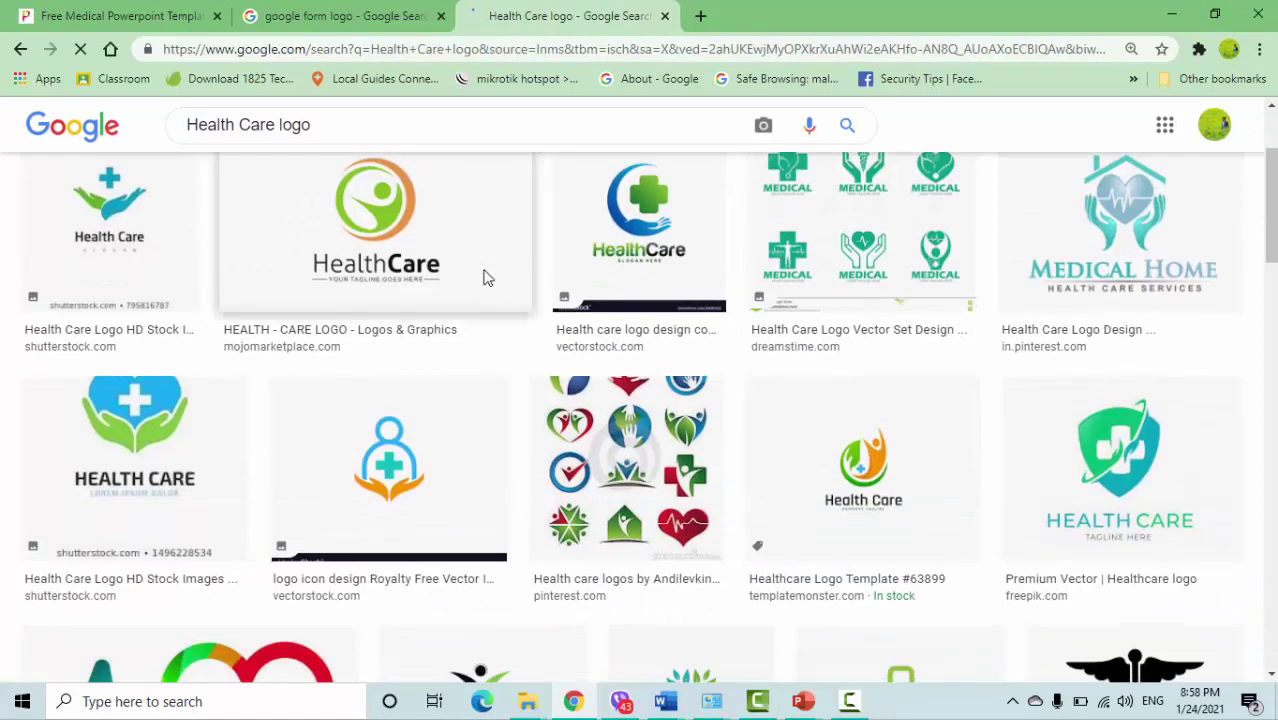
scroll(485, 279, "down", 3)
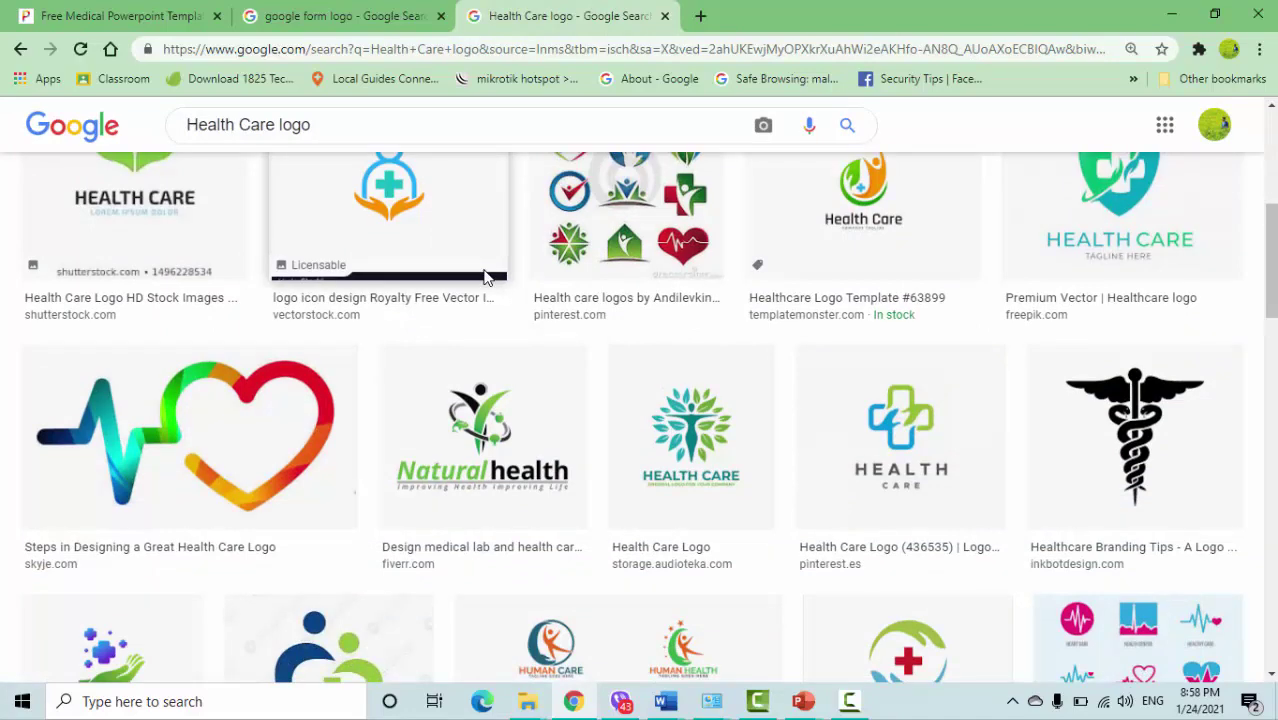
scroll(485, 279, "down", 1)
scroll(485, 279, "down", 2)
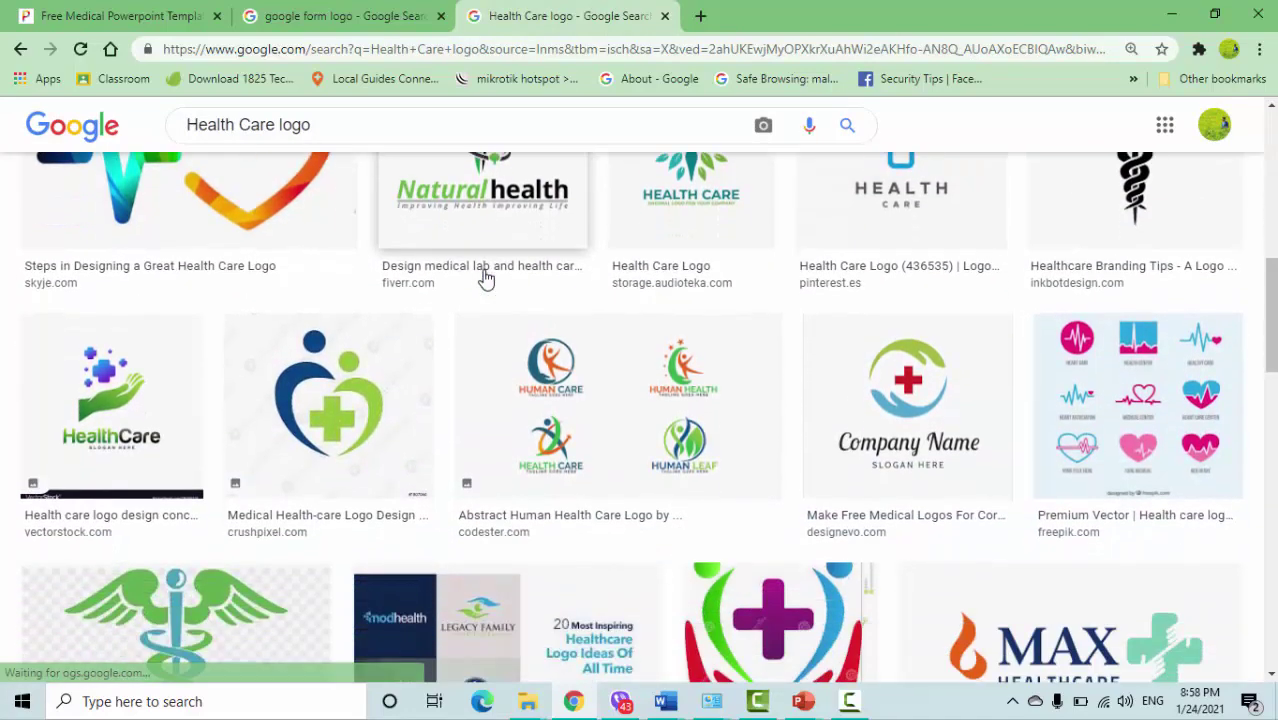
scroll(485, 279, "down", 2)
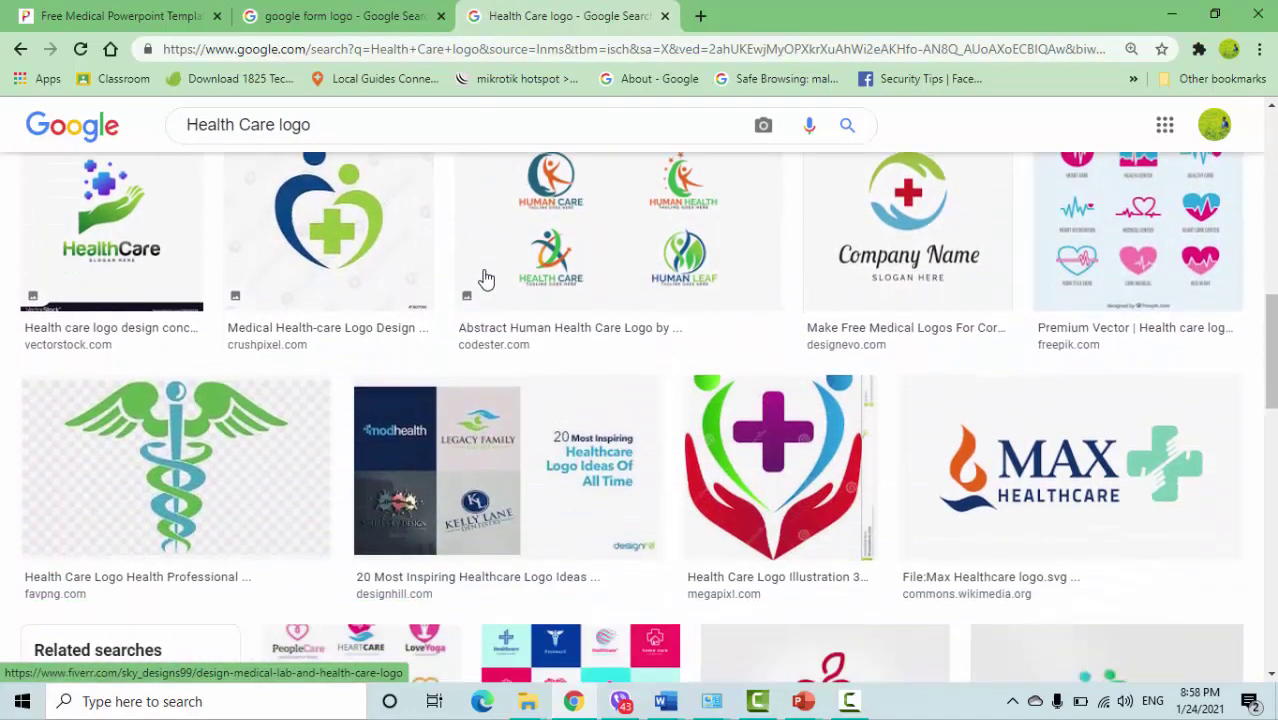
left_click(124, 245)
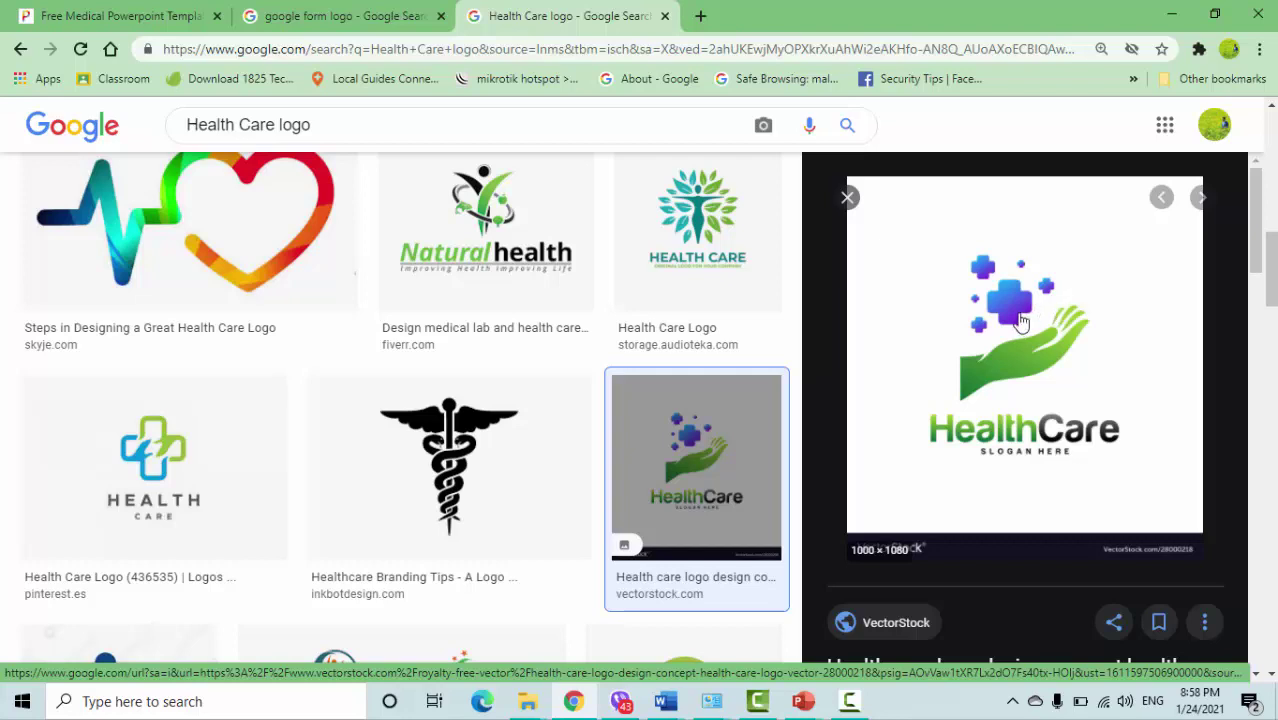
right_click(1016, 310)
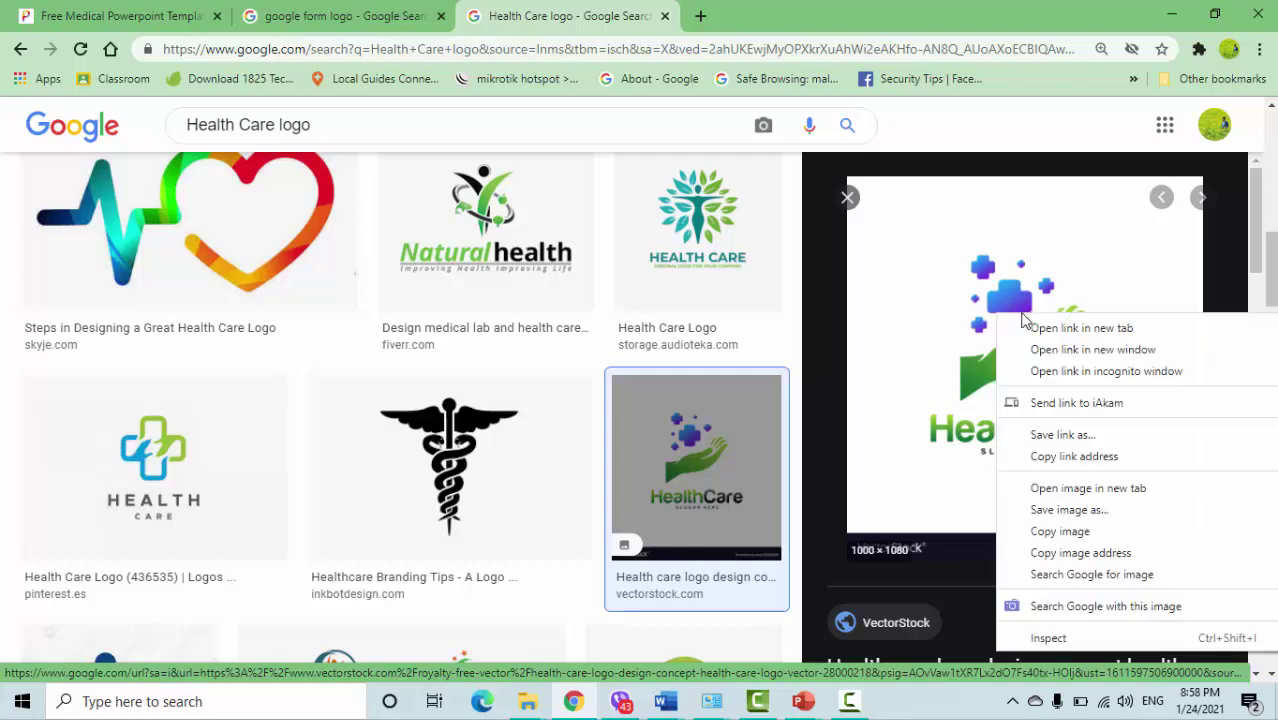
left_click(1065, 538)
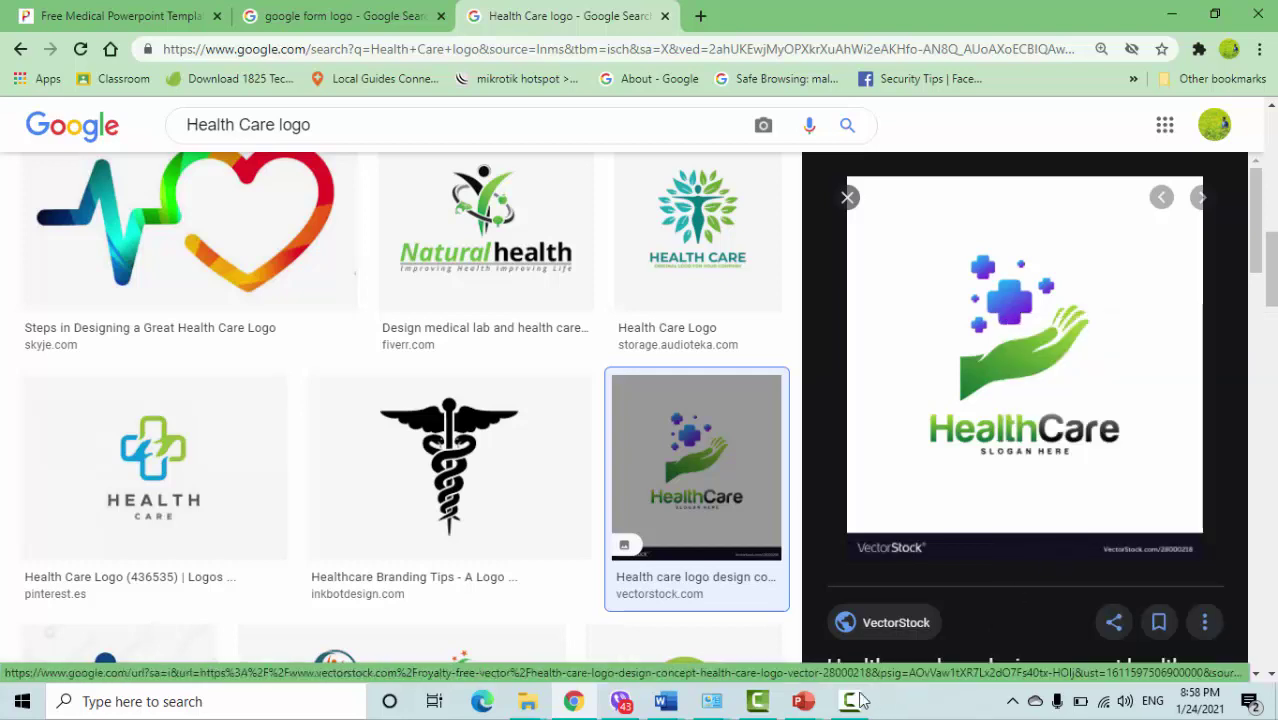
- Paste the HealthCare logo onto a new slide 2 in the Medical Health Care deck
mouse_move(806, 708)
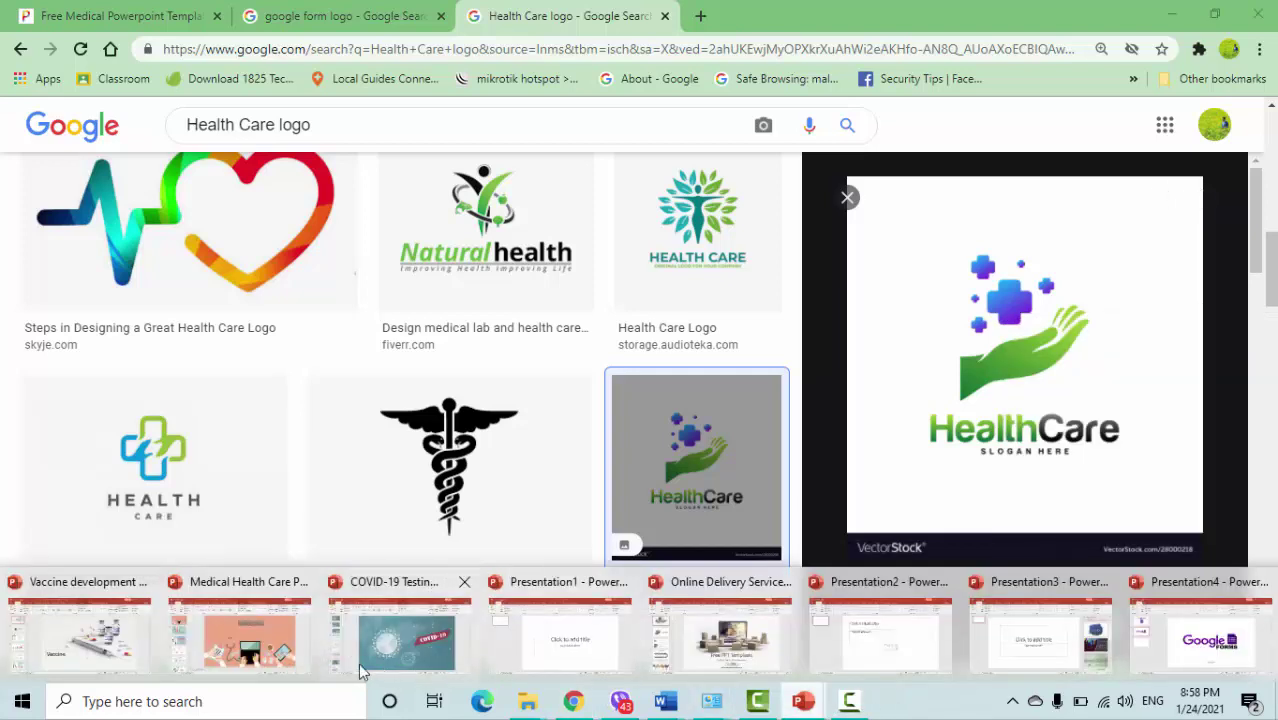
left_click(240, 630)
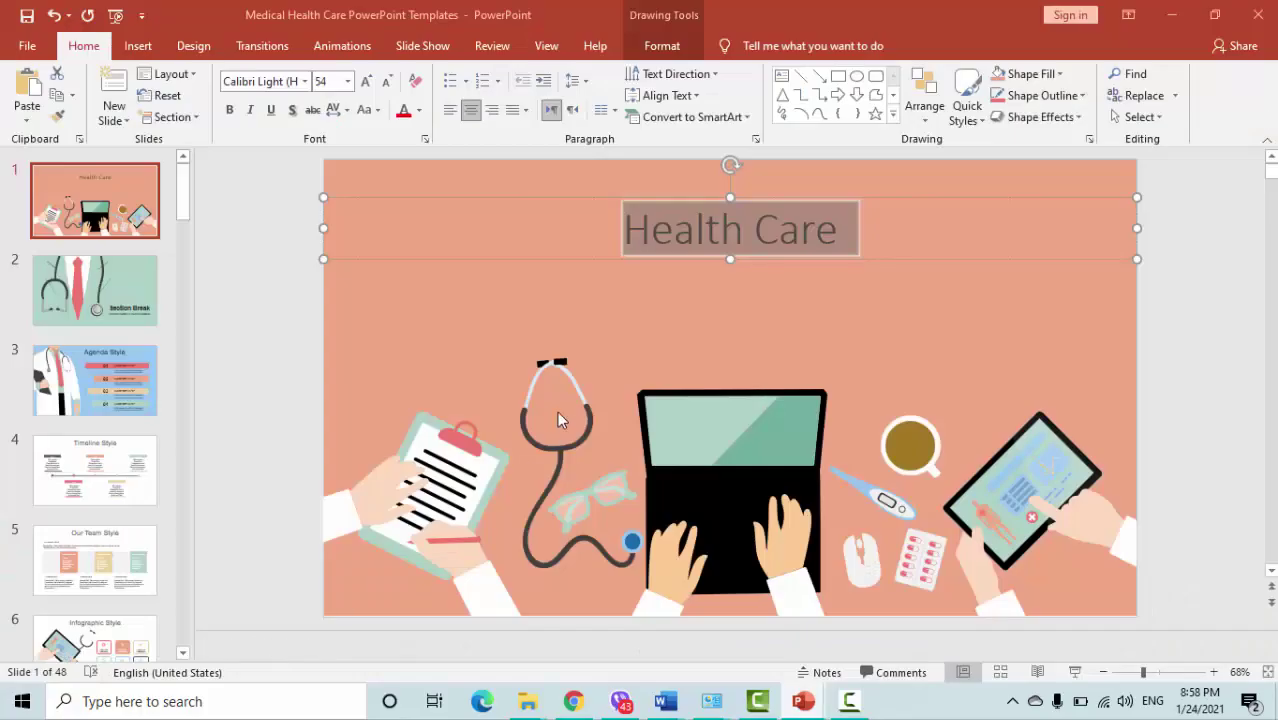
left_click(114, 90)
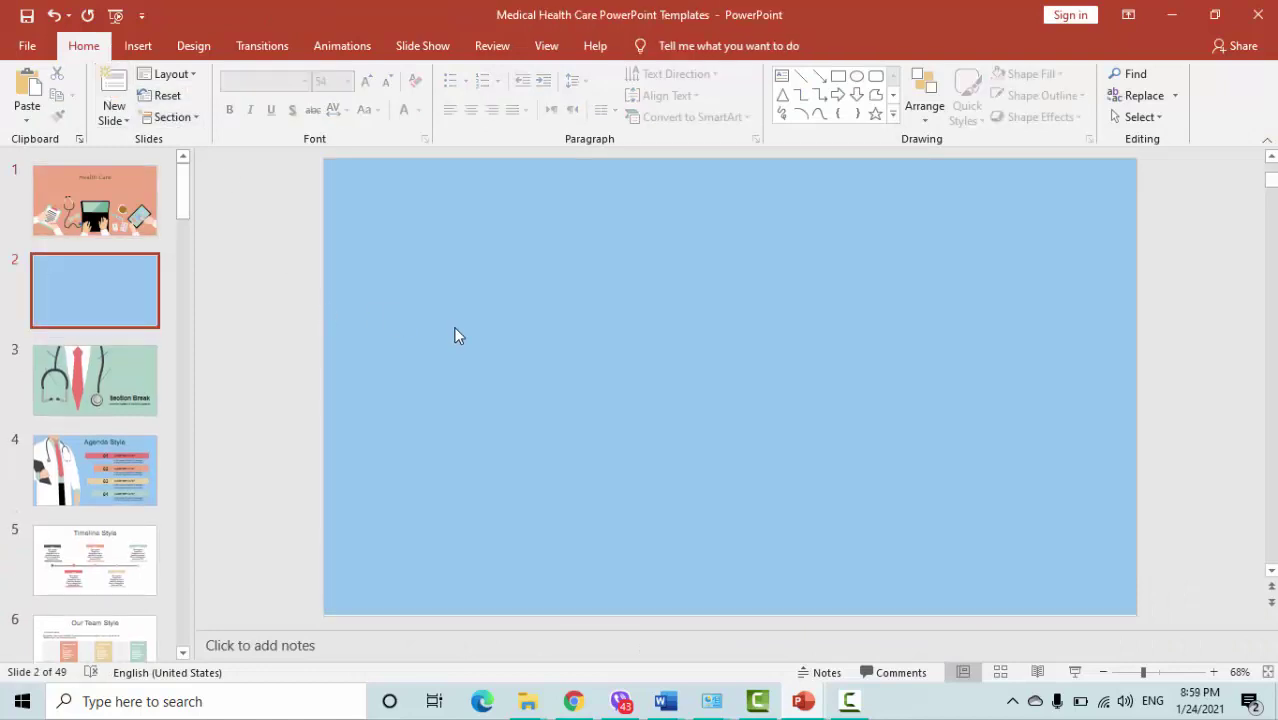
key("ctrl+v")
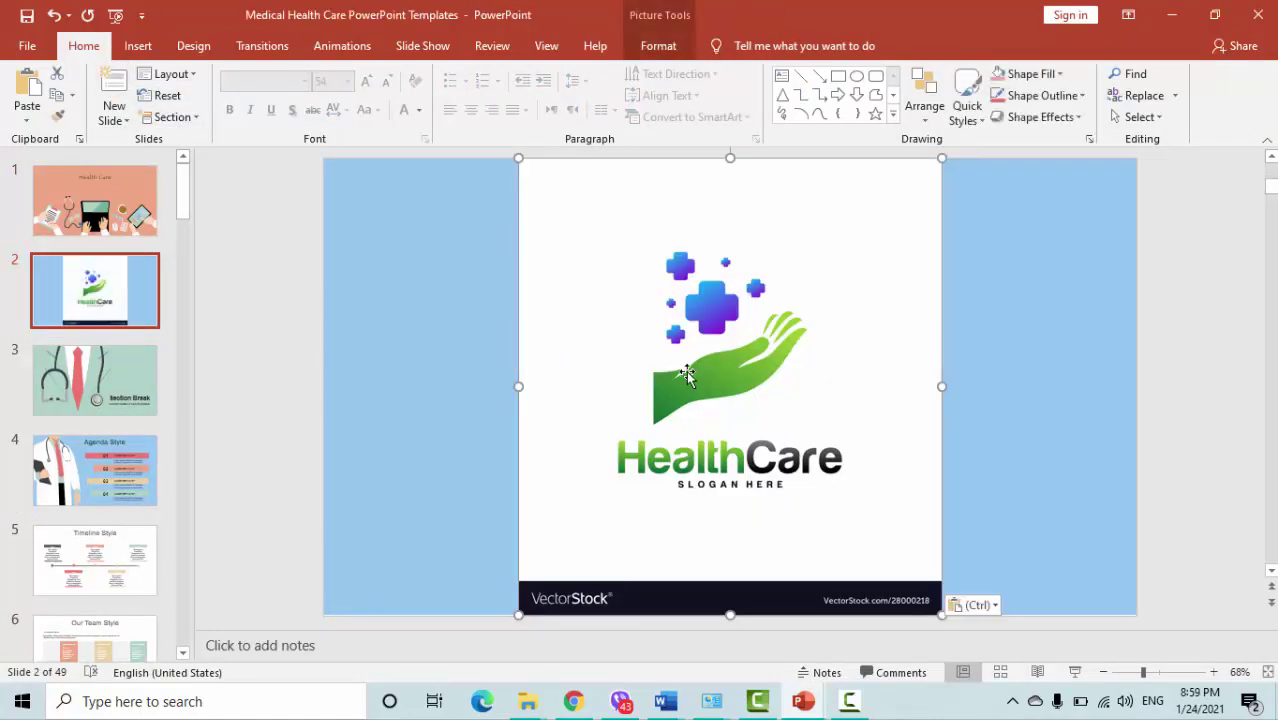
left_click_drag(685, 371, 704, 376)
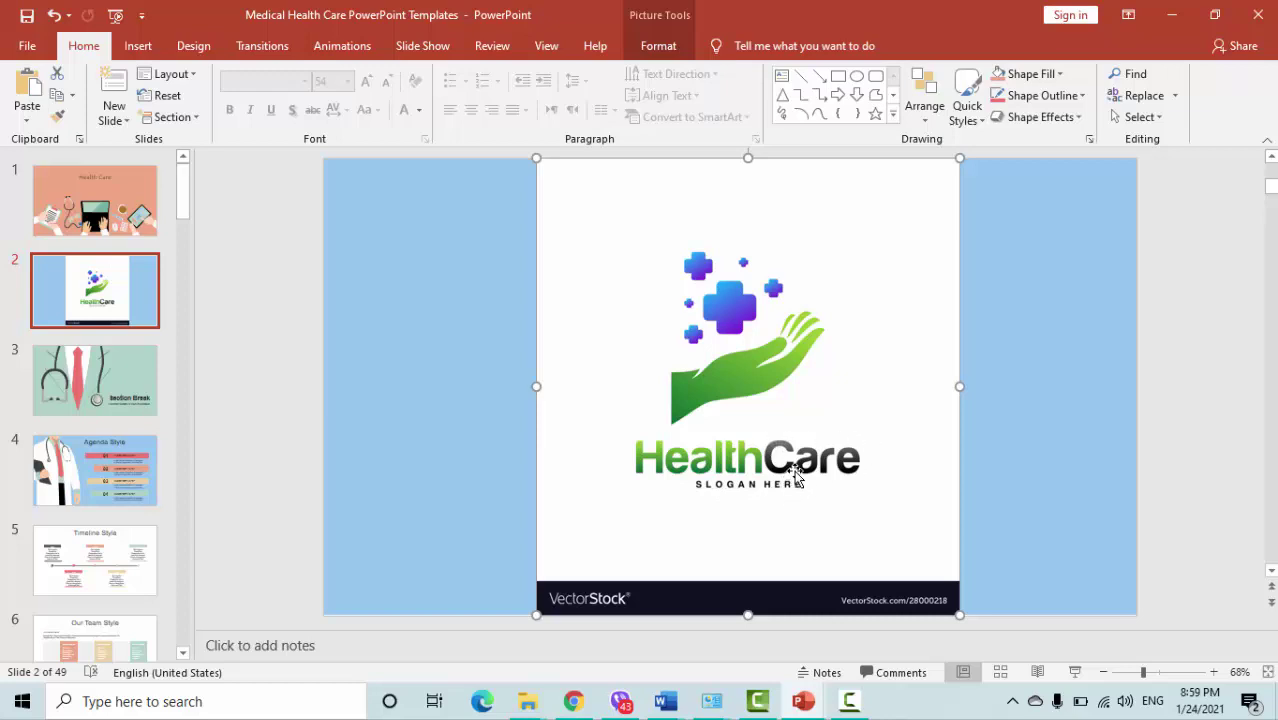
- Crop the slogan and watermark strip off the bottom of the logo
double_click(800, 458)
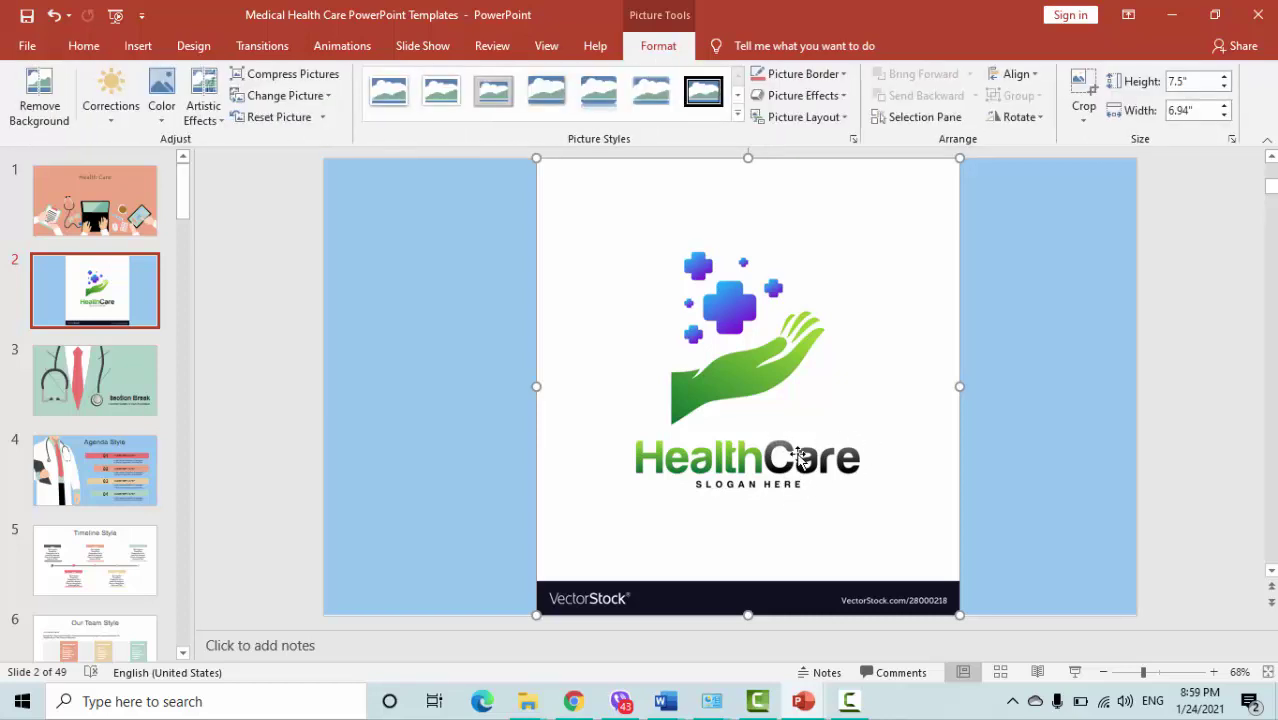
left_click(1083, 92)
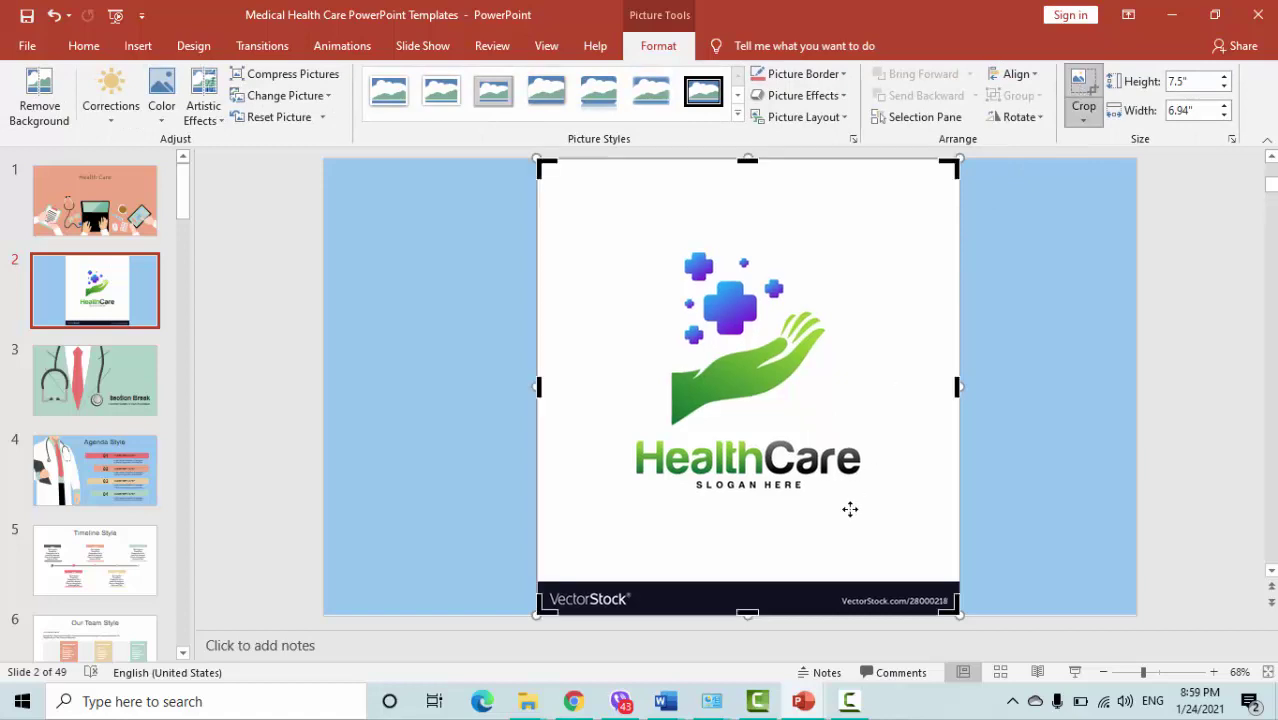
left_click_drag(747, 612, 771, 477)
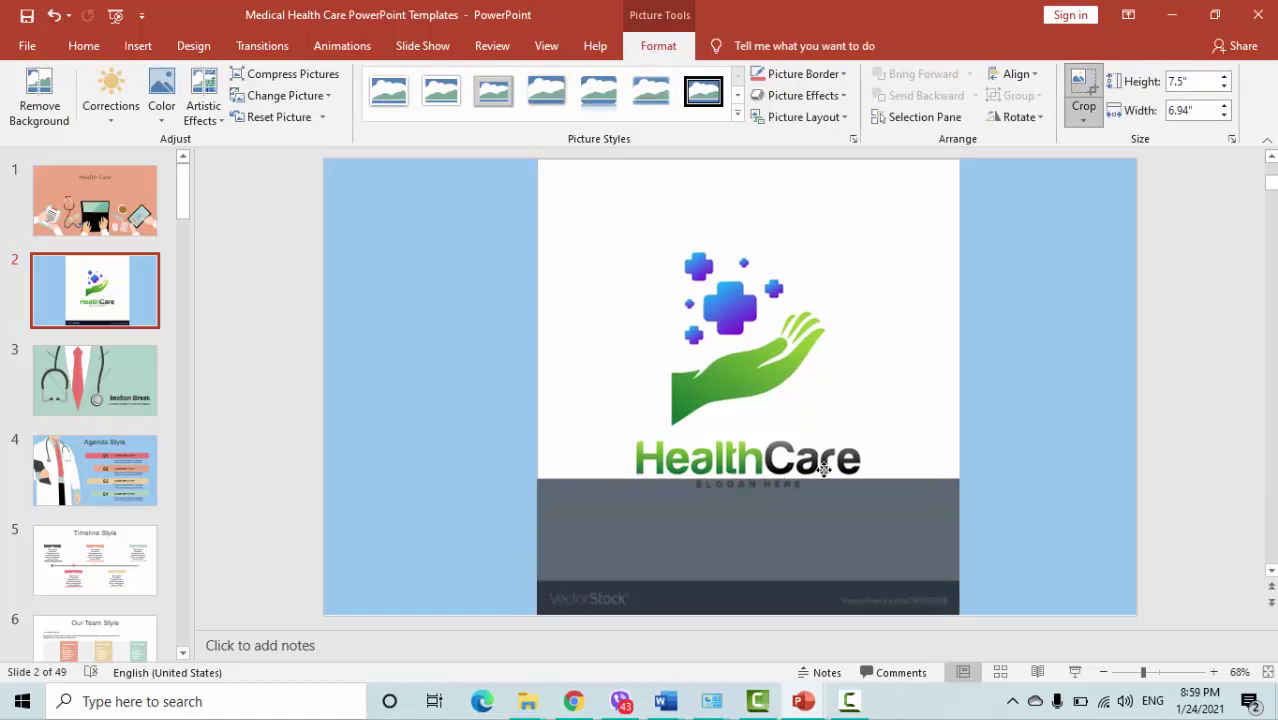
left_click(1021, 463)
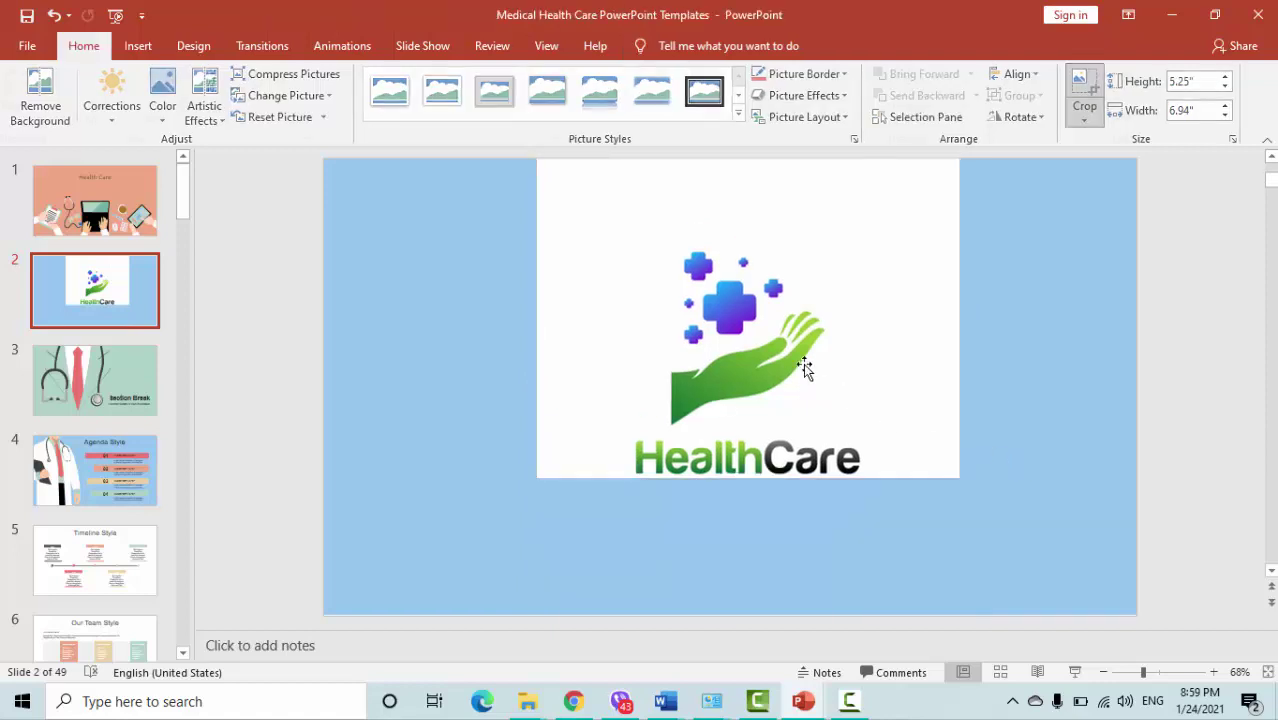
- Shrink the cropped logo to 4.72″ × 6.25″ and centre it near the top
mouse_move(803, 363)
left_mouse_down()
mouse_move(639, 358)
mouse_move(605, 337)
left_mouse_up()
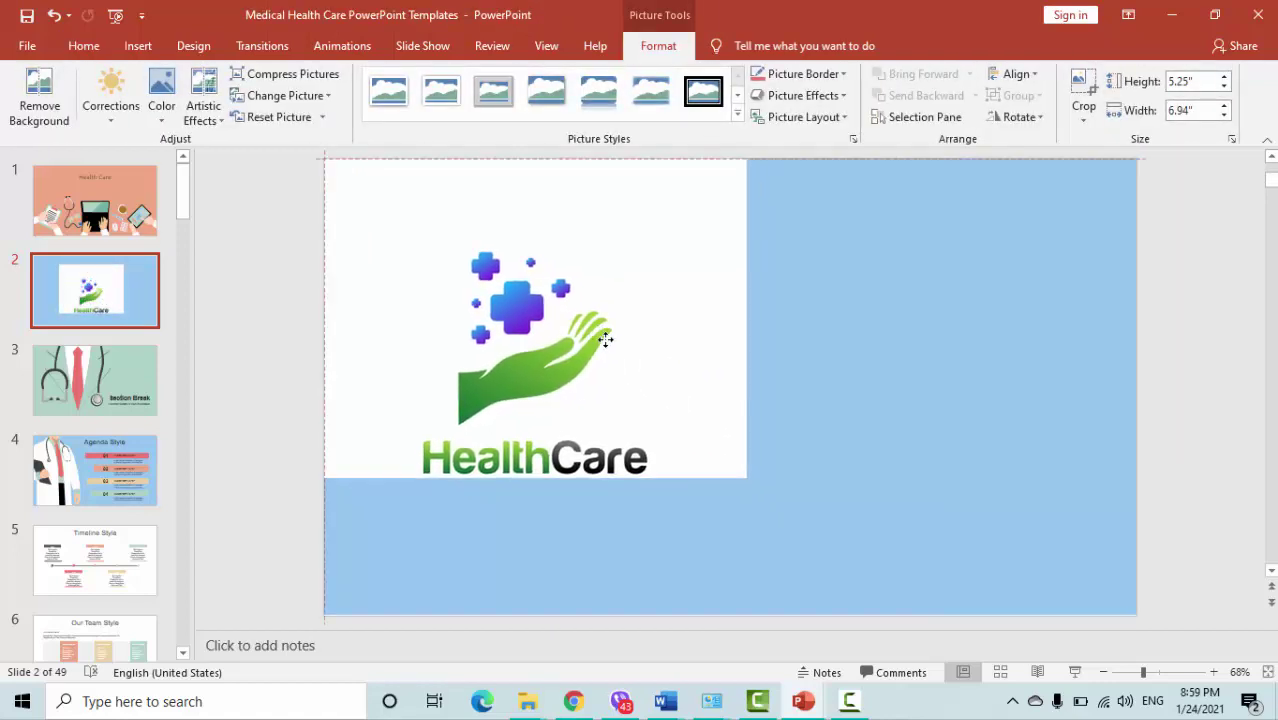
mouse_move(714, 438)
left_mouse_down()
mouse_move(779, 474)
mouse_move(746, 476)
mouse_move(899, 548)
mouse_move(793, 469)
mouse_move(808, 461)
left_mouse_up()
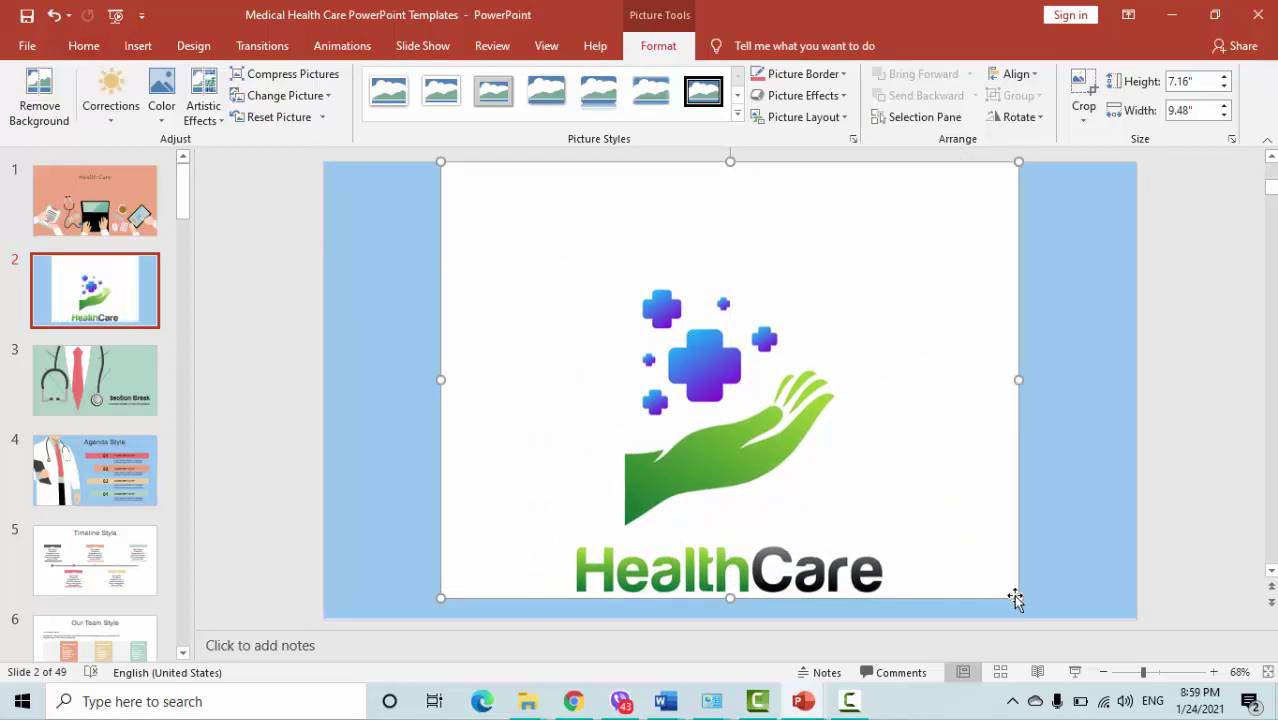
left_click_drag(1018, 597, 800, 448)
left_click_drag(633, 339, 735, 337)
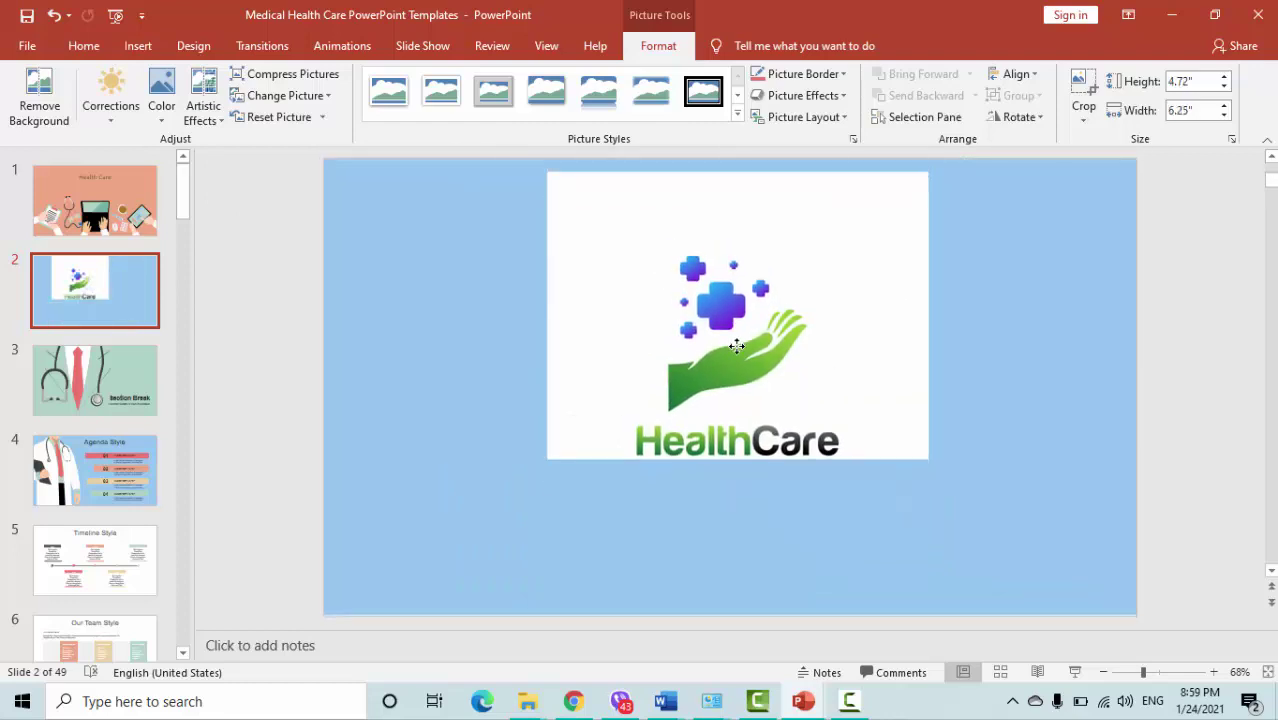
- Draw a rectangle covering the whole slide
left_click(138, 46)
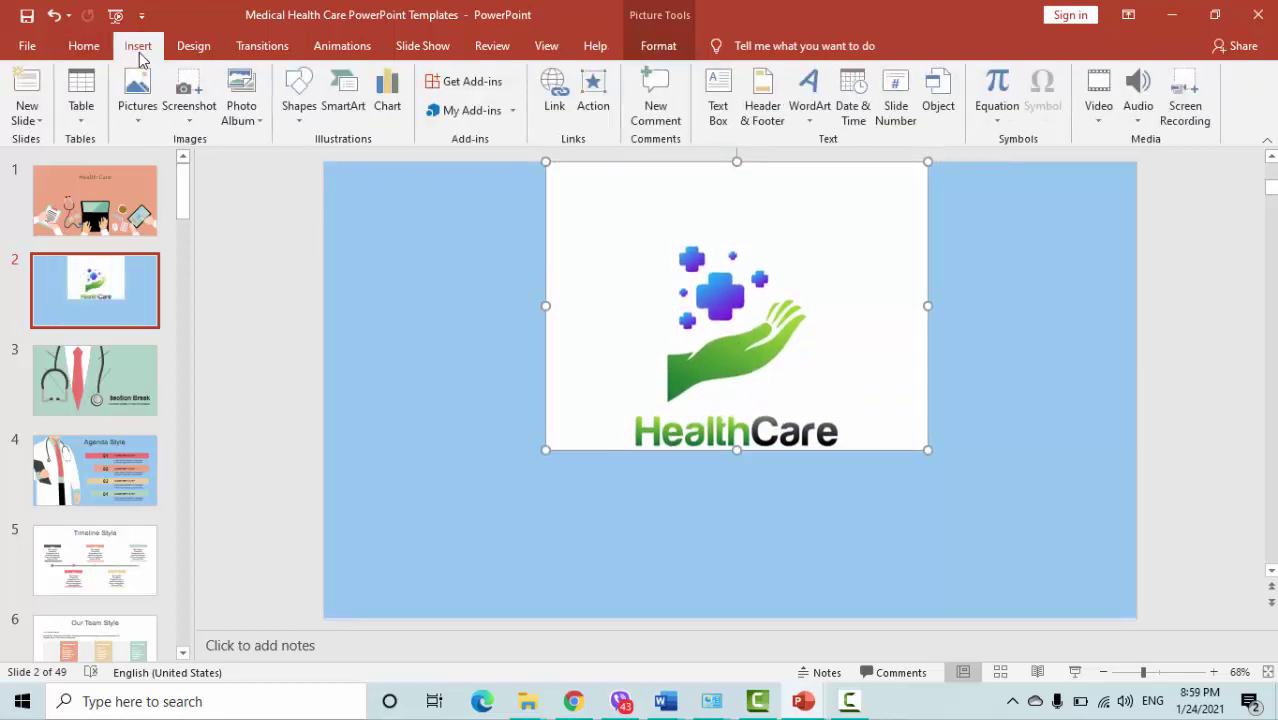
left_click(305, 122)
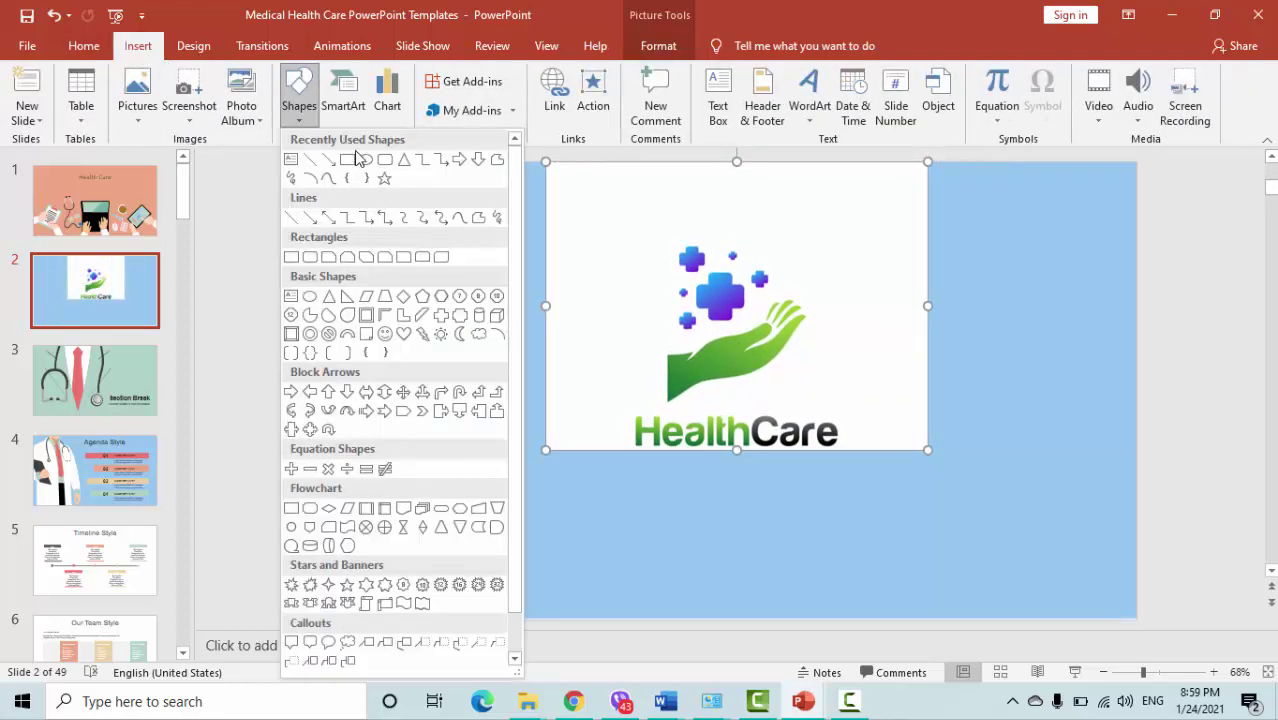
left_click(350, 160)
left_click_drag(333, 176, 1138, 615)
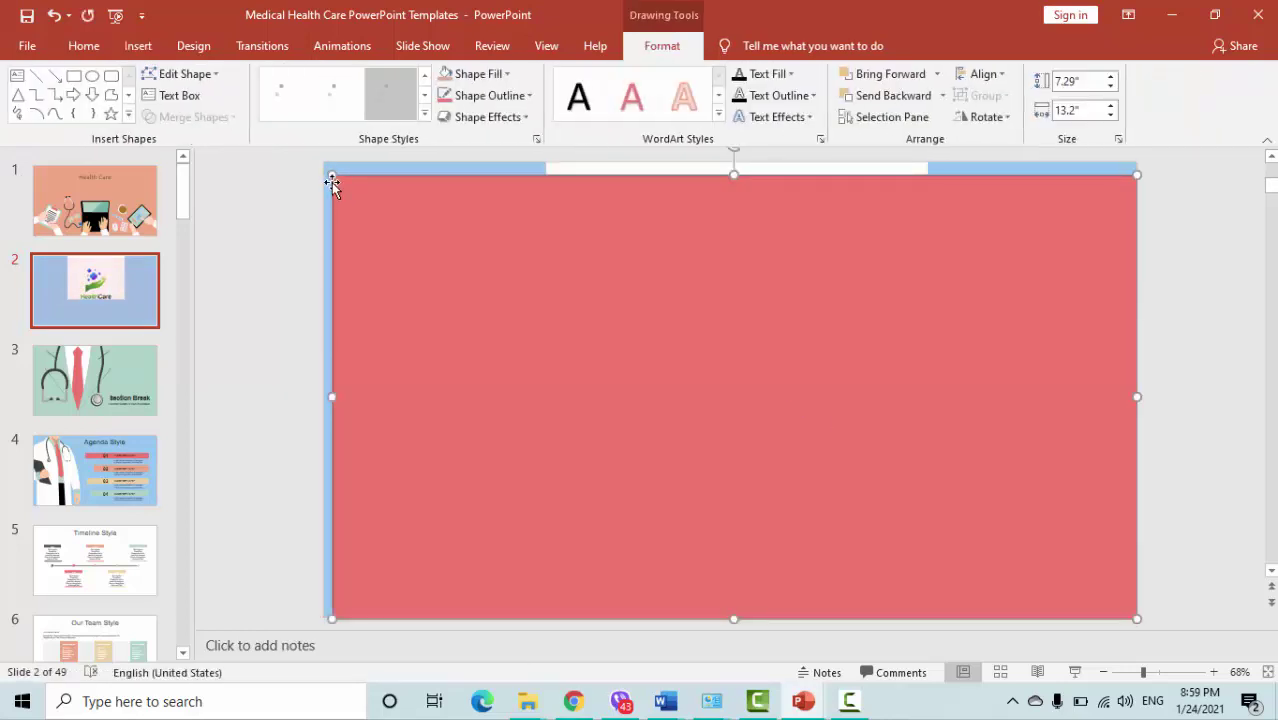
left_click_drag(331, 172, 320, 162)
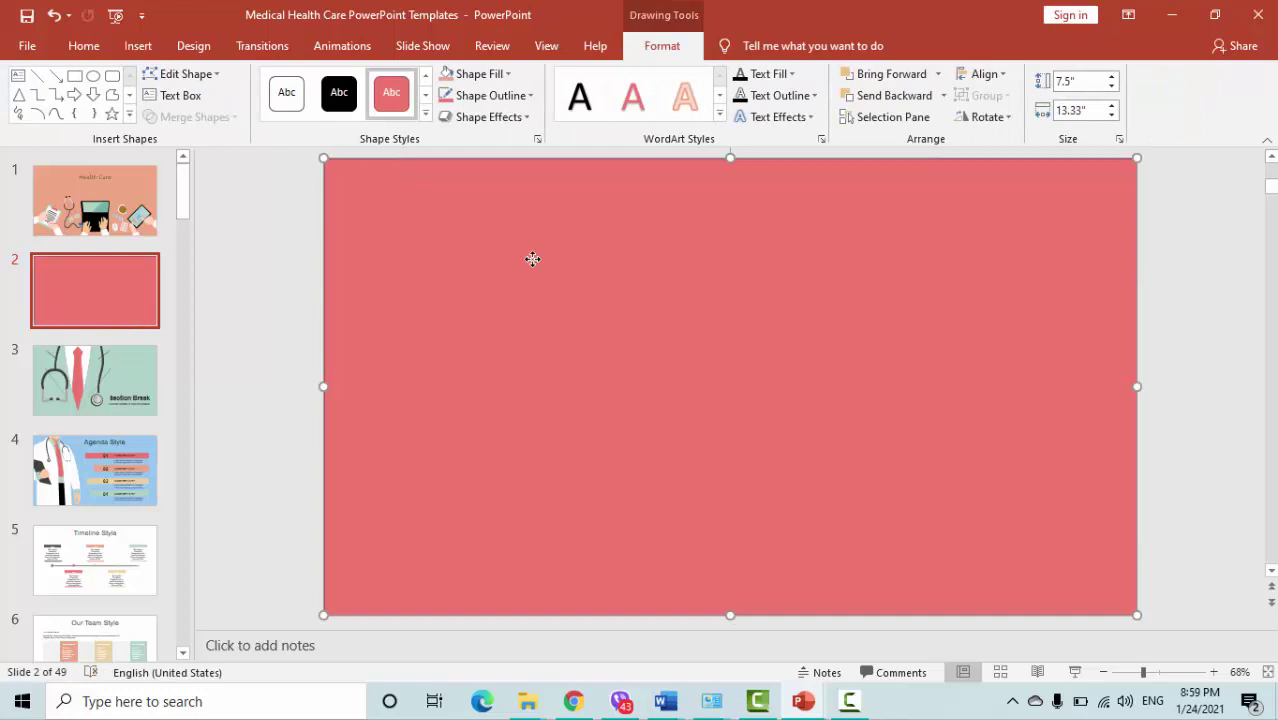
- Style the rectangle plain white and send it behind the HealthCare logo
right_click(530, 259)
left_click(297, 117)
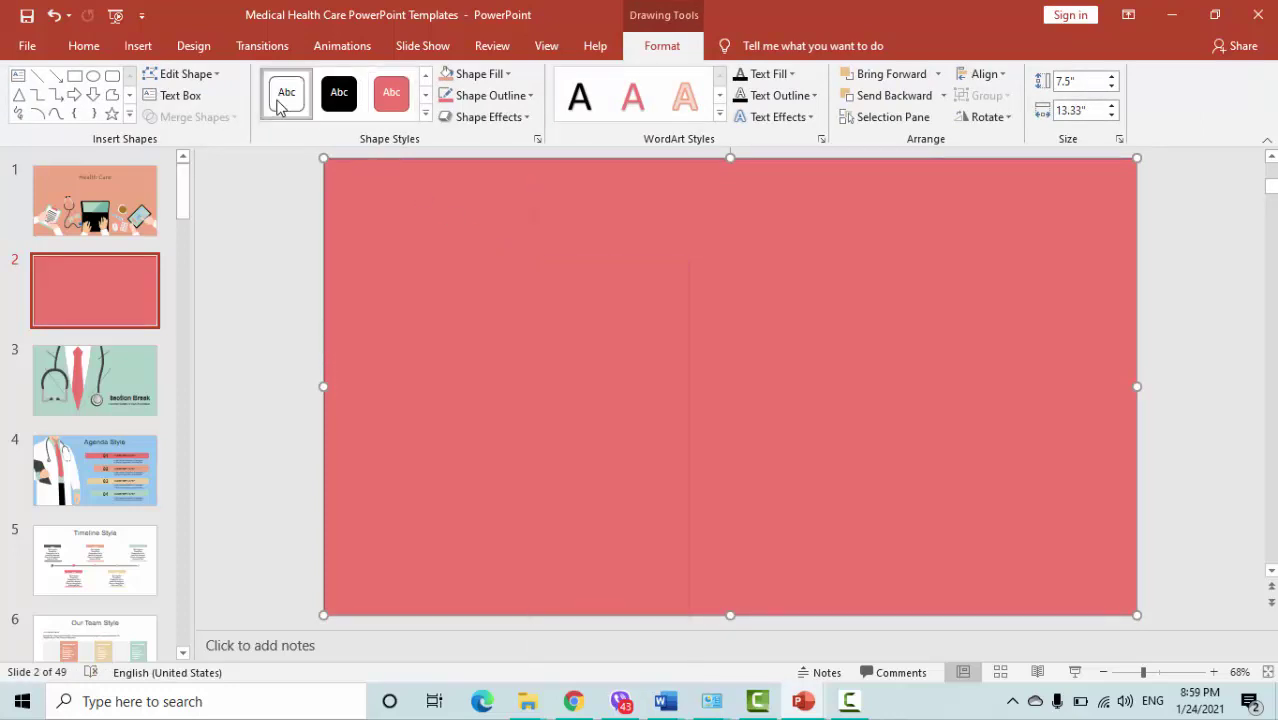
left_click(300, 108)
right_click(860, 308)
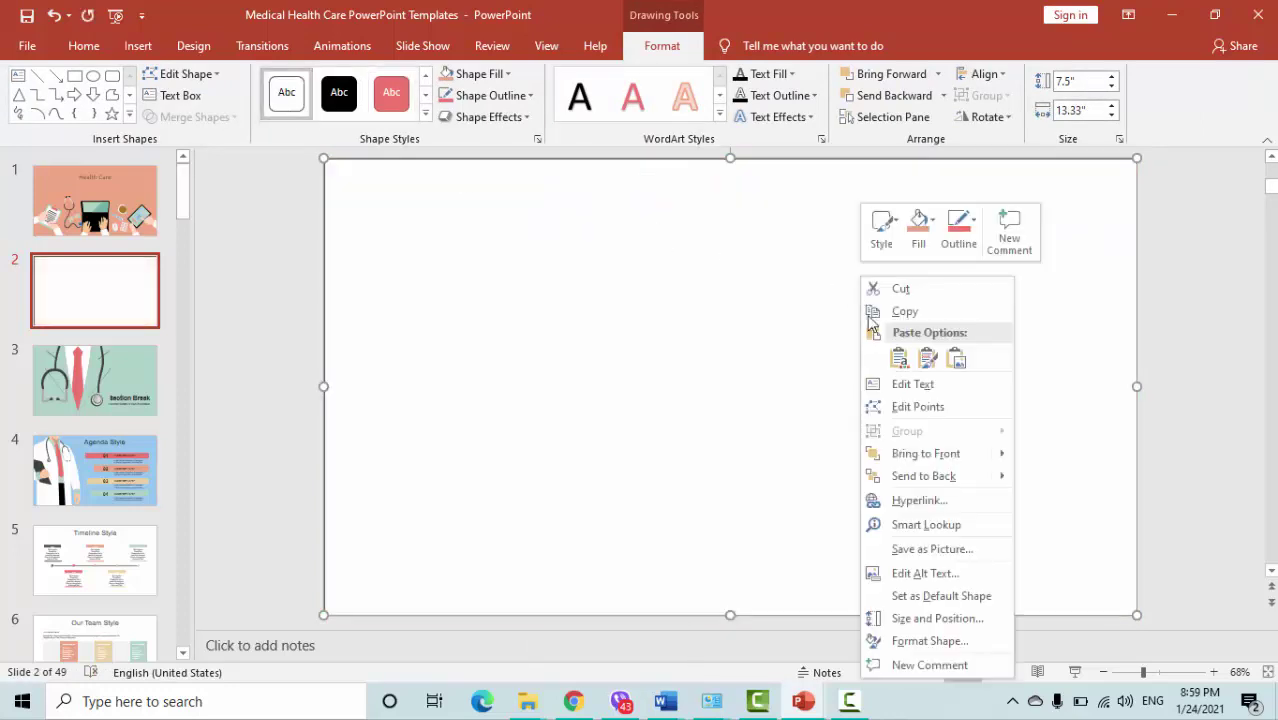
left_click(946, 478)
left_click(783, 370)
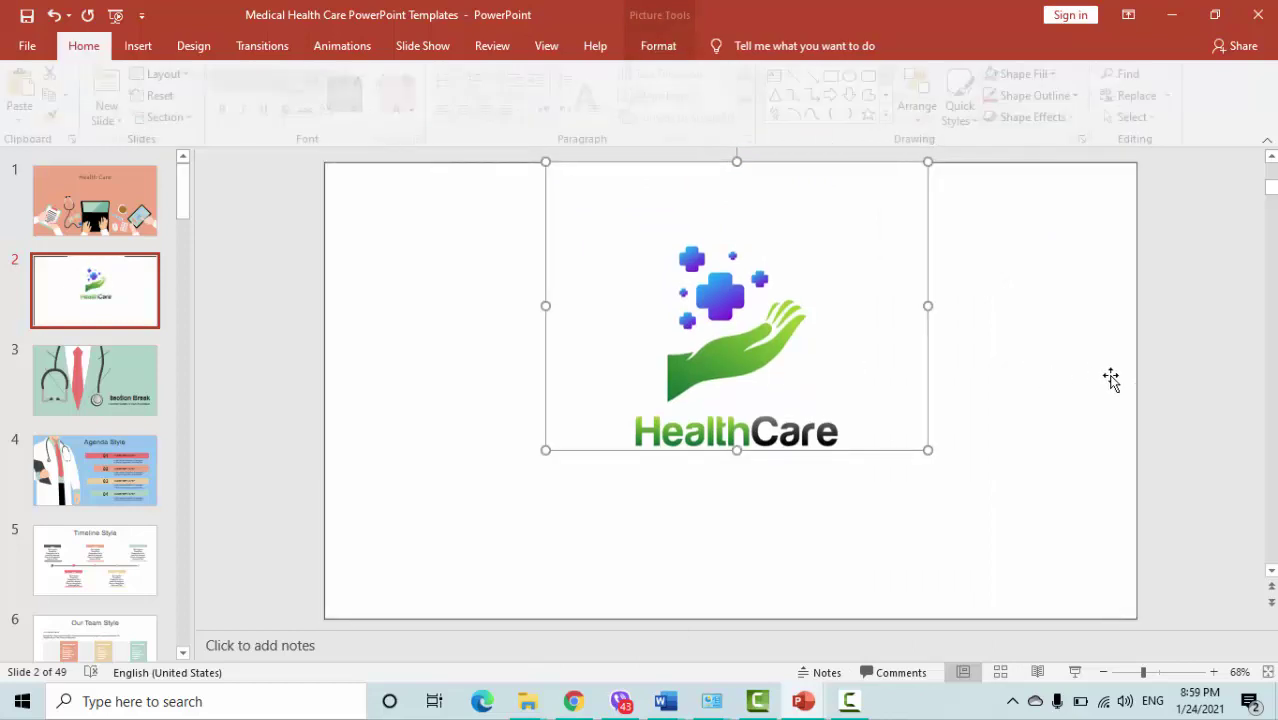
key("Escape")
- Insert a text box with the presenter's name, widen it, and drag it below the HealthCare logo
left_click(790, 544)
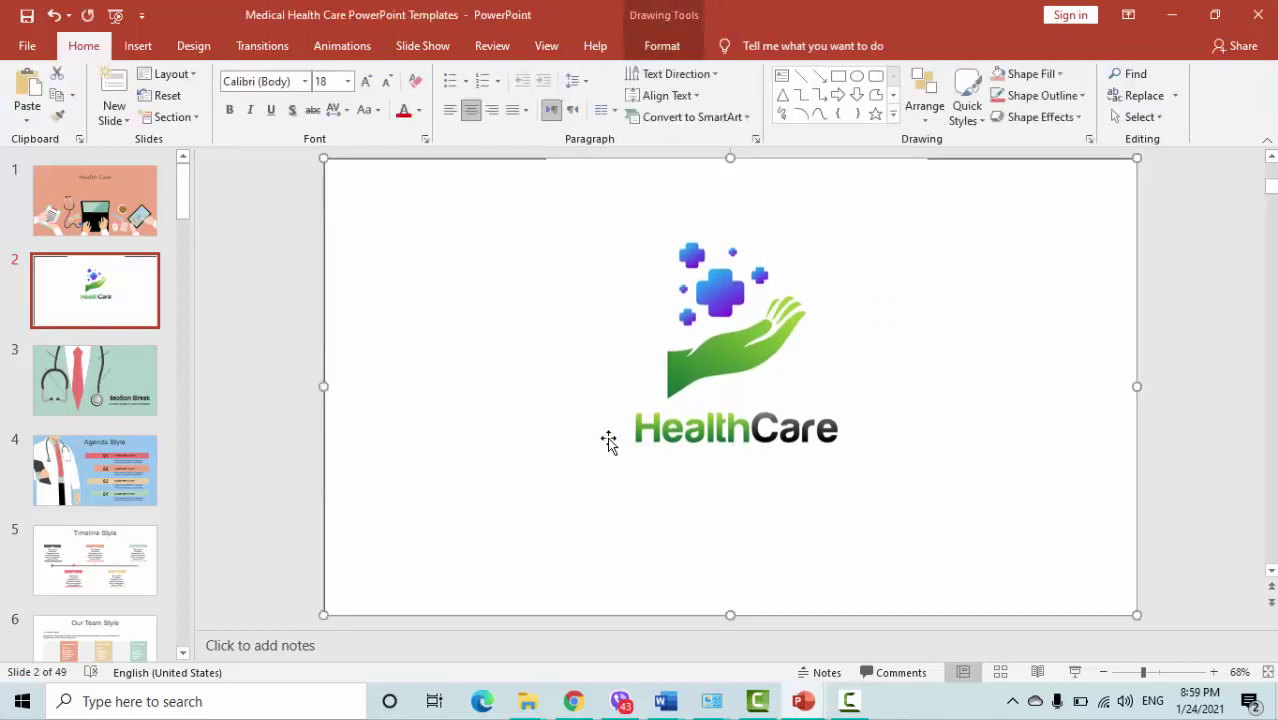
left_click(138, 46)
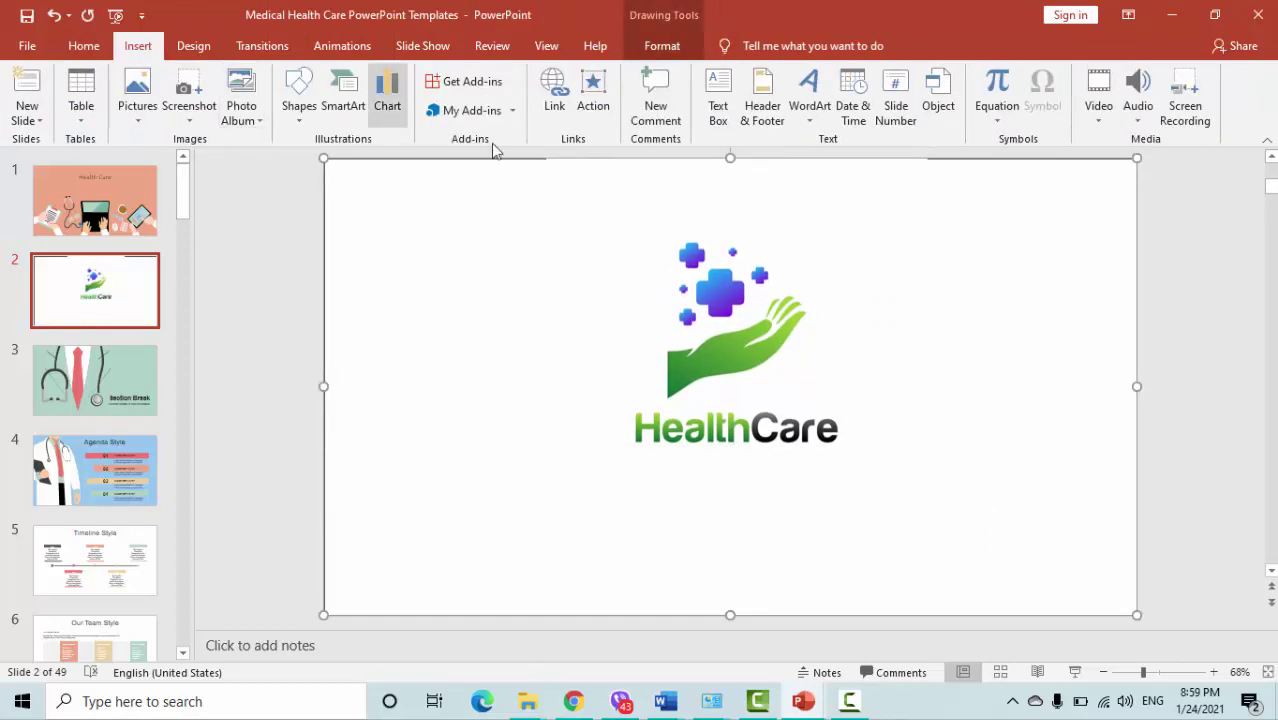
left_click(725, 105)
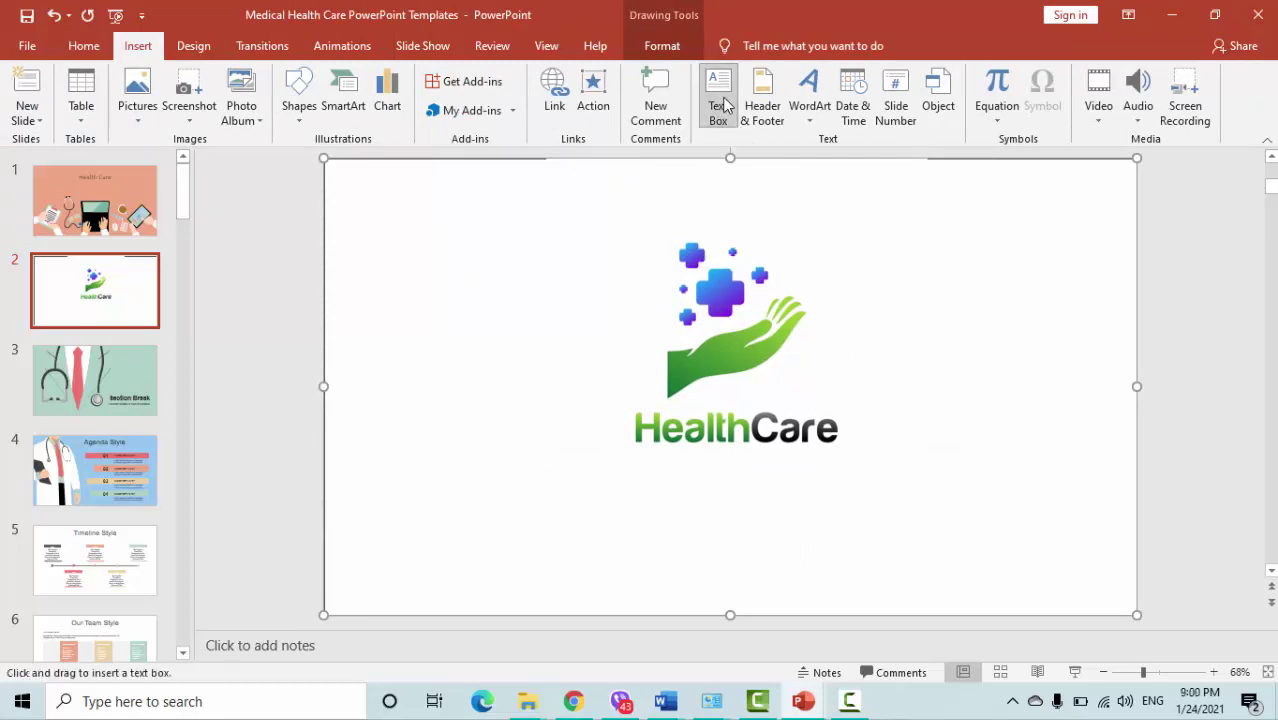
left_click(724, 103)
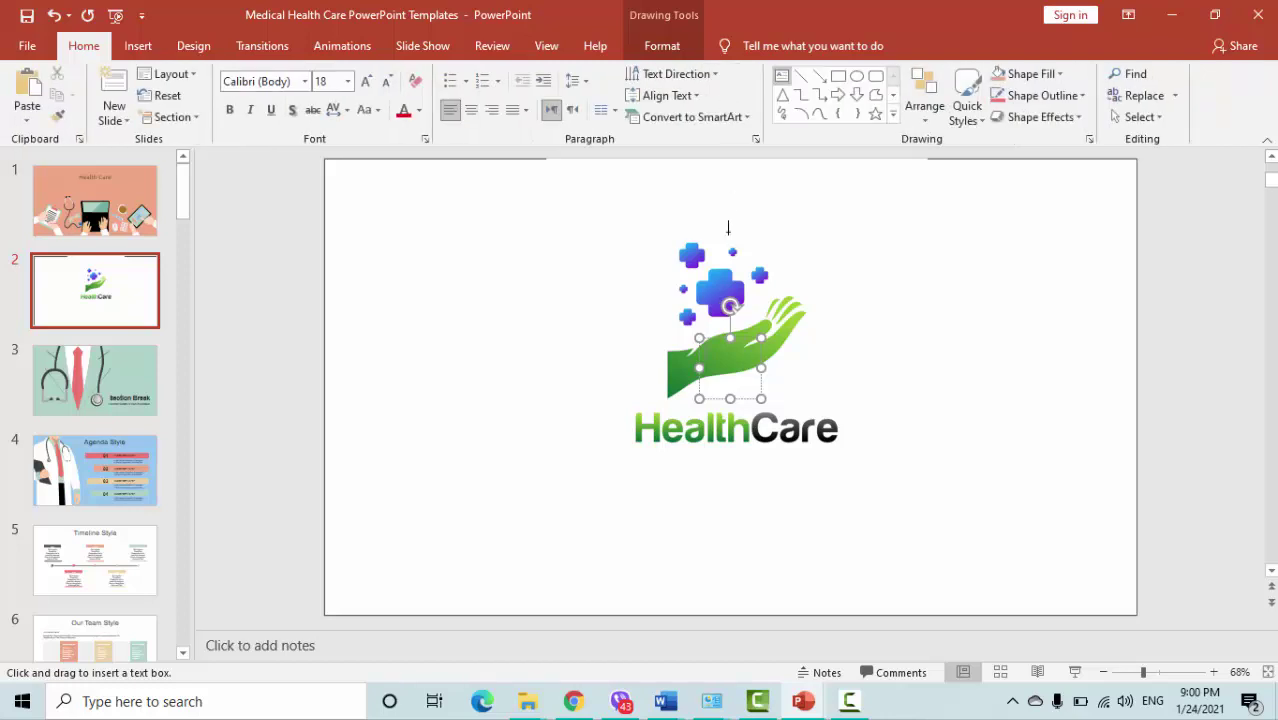
key("Escape")
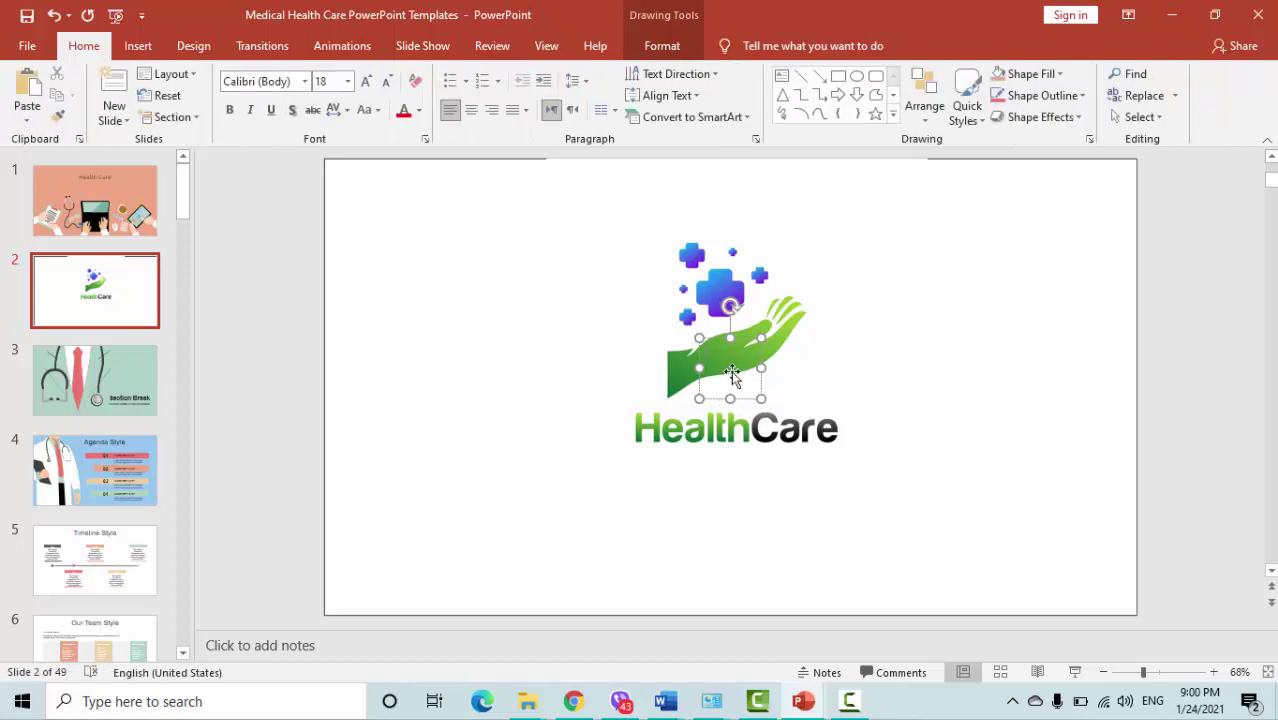
type("Akam Aziz")
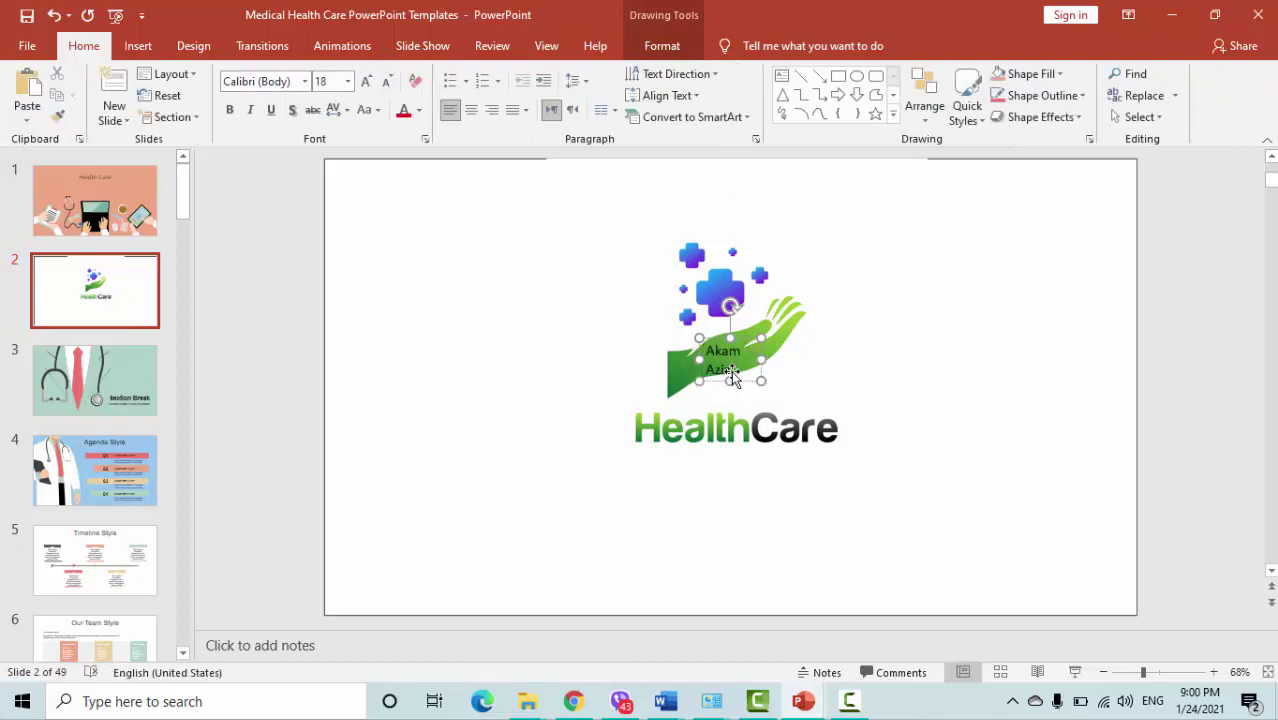
mouse_move(764, 359)
left_mouse_down()
mouse_move(833, 374)
mouse_move(813, 554)
mouse_move(799, 545)
left_mouse_up()
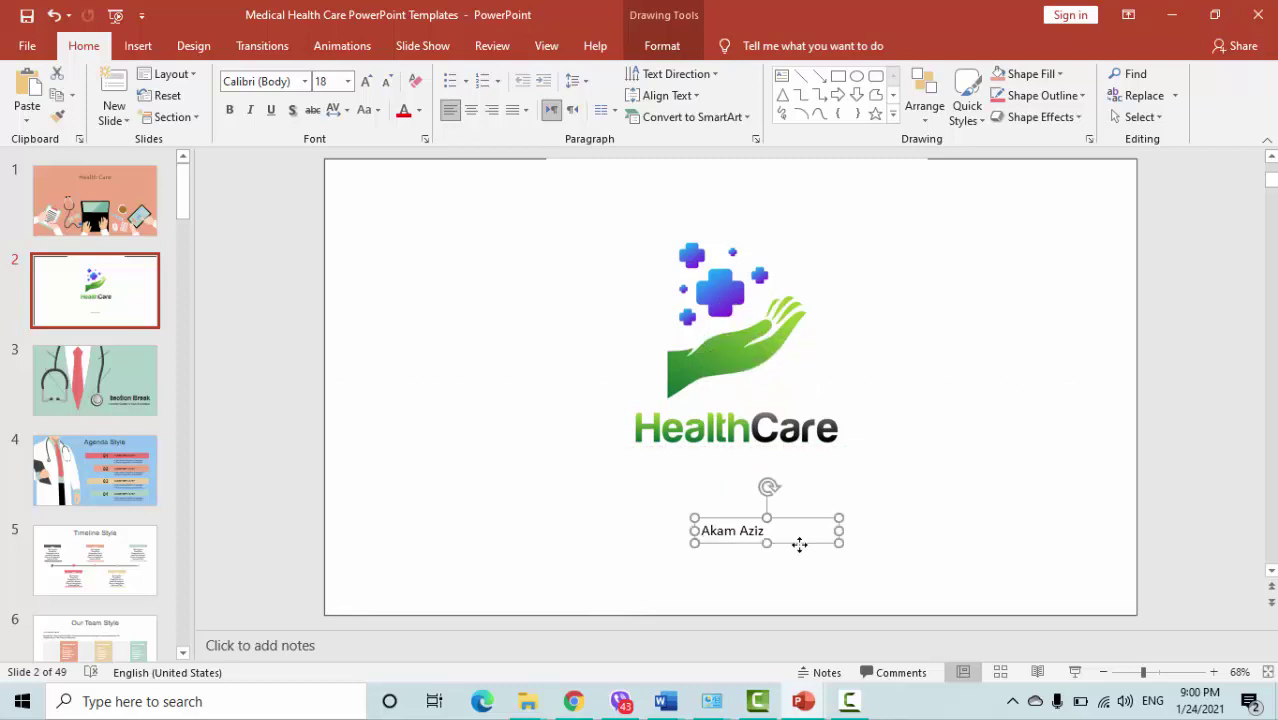